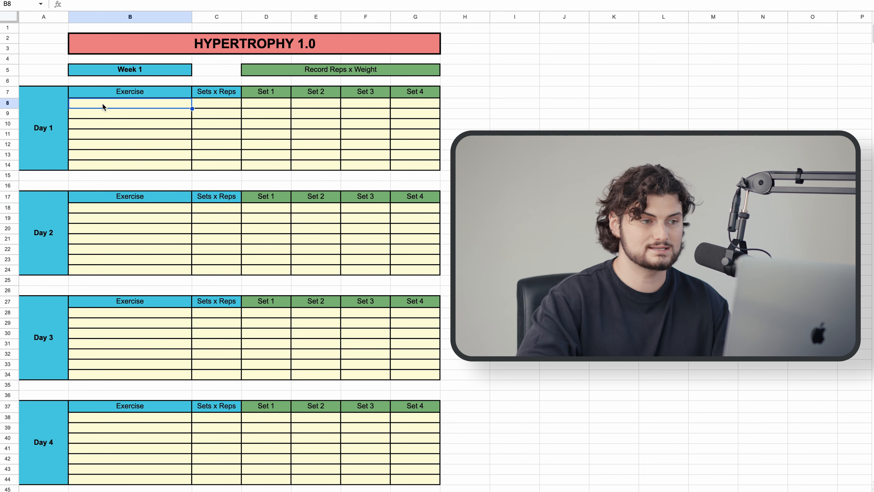
# - Enter Smith Machine Incline Press as the first exercise of Day 1
pyautogui.doubleClick(103, 104)
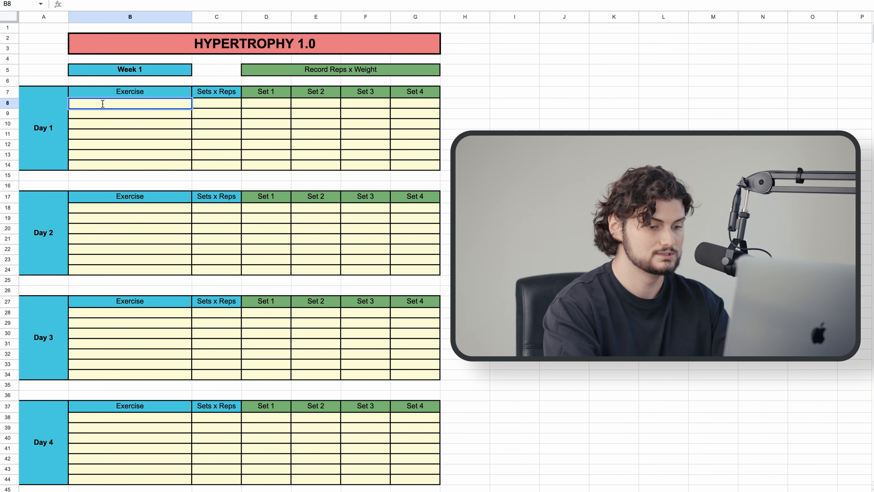
pyautogui.write('Smith Ma')
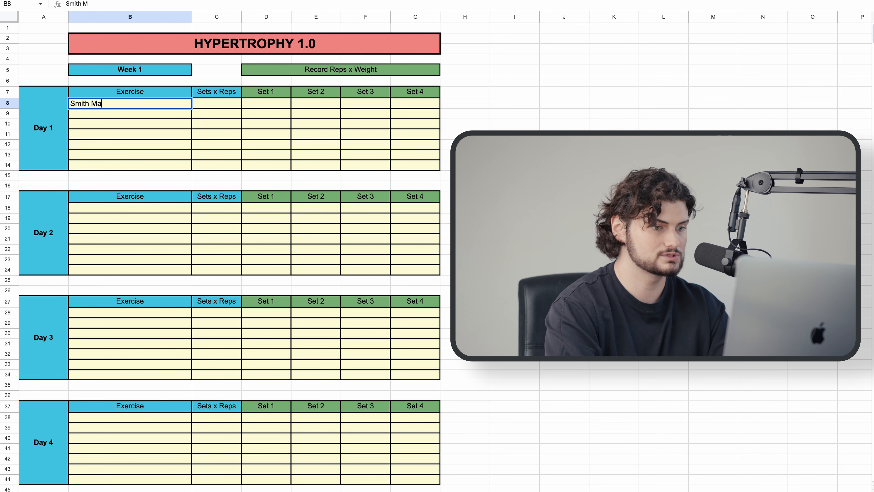
pyautogui.write('chine Inc')
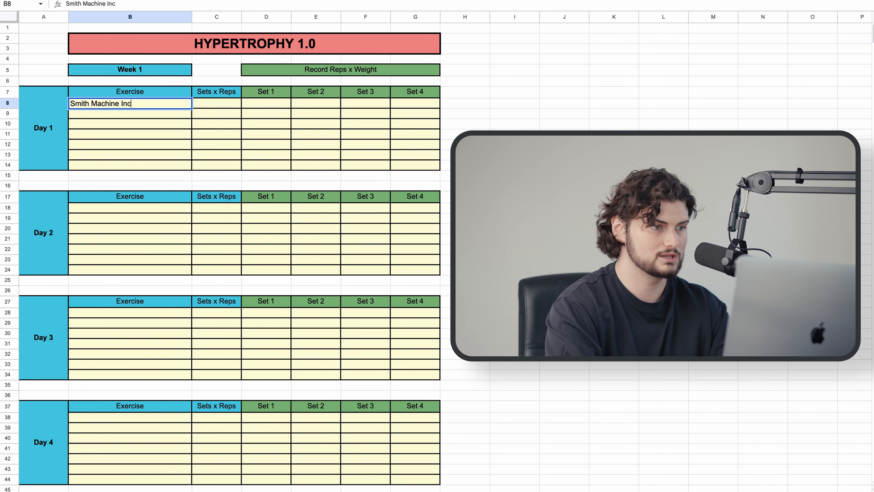
pyautogui.write('line Press')
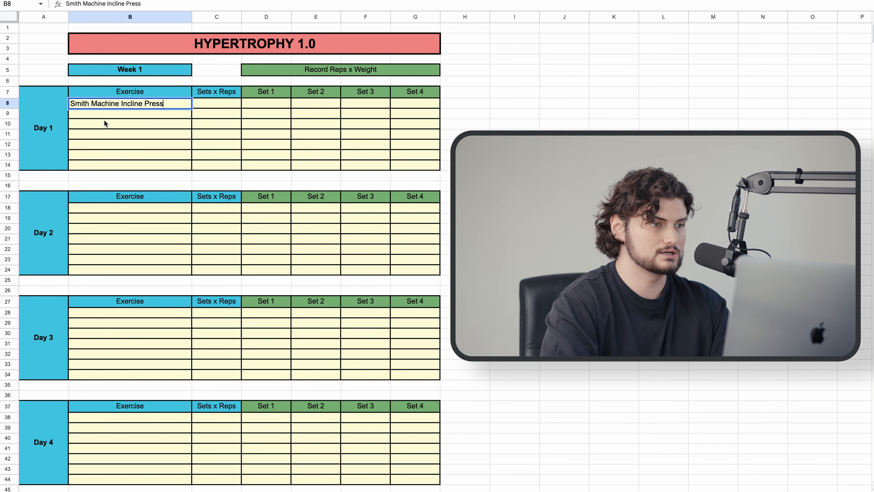
pyautogui.click(104, 115)
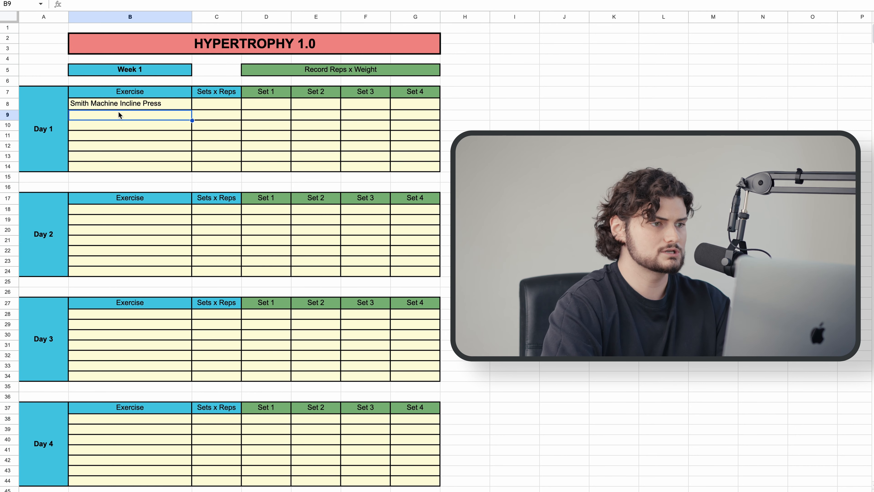
# - Replace the first Day 1 exercise with Incline Bench Press and enter 3x6-12 as its sets and reps
pyautogui.click(125, 106)
pyautogui.tripleClick(125, 106)
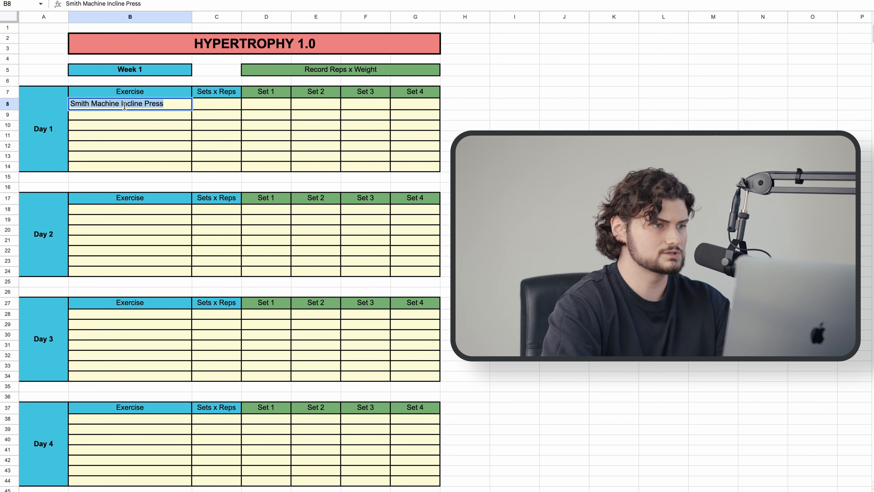
pyautogui.write('Incline Bench')
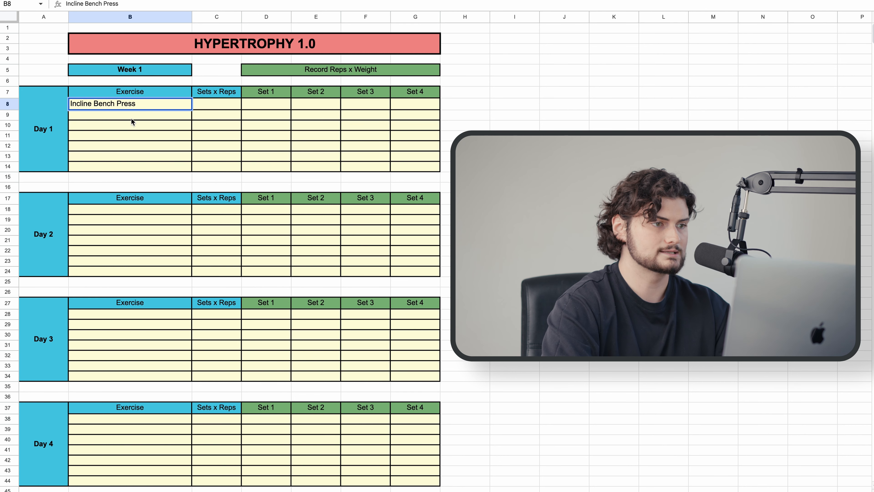
pyautogui.click(204, 107)
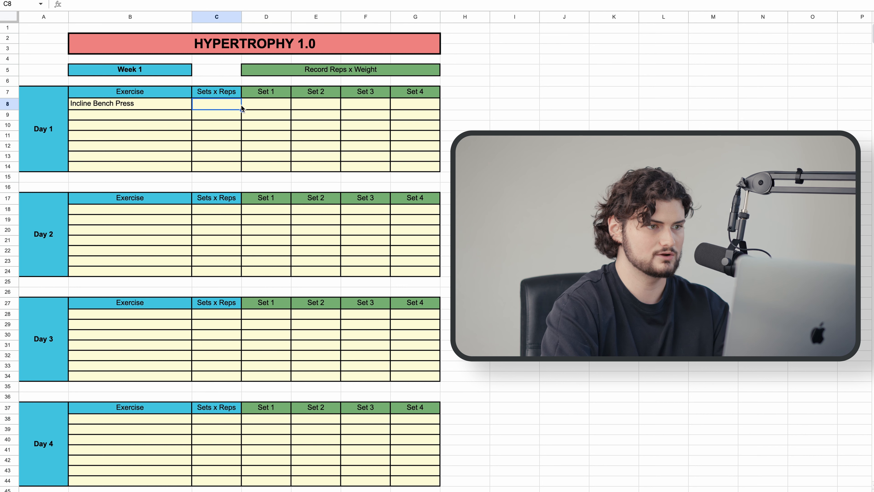
pyautogui.write('3x')
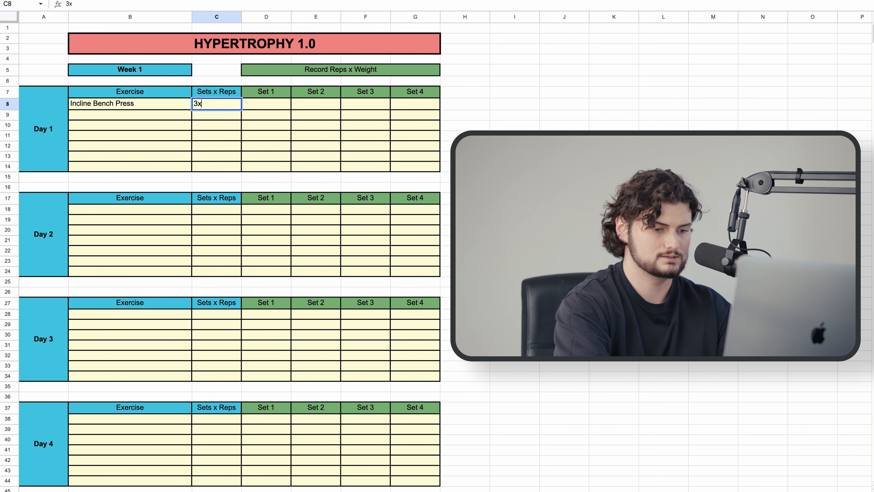
pyautogui.write('6-12')
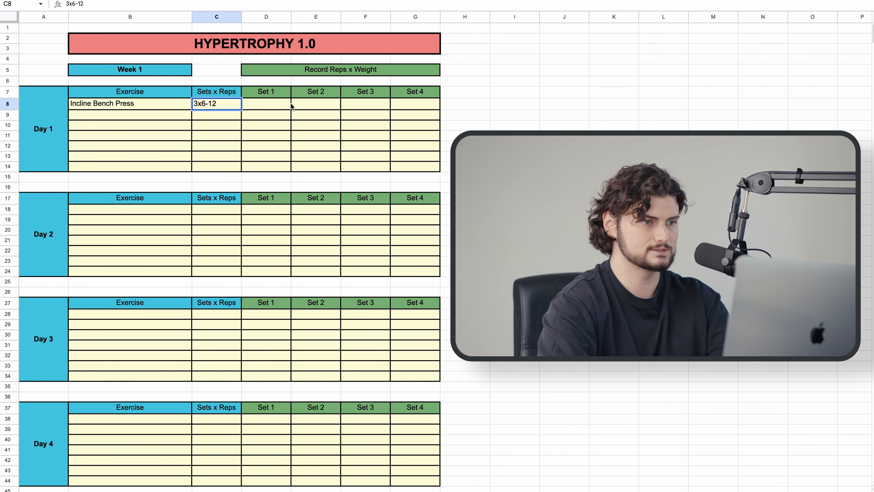
pyautogui.click(268, 104)
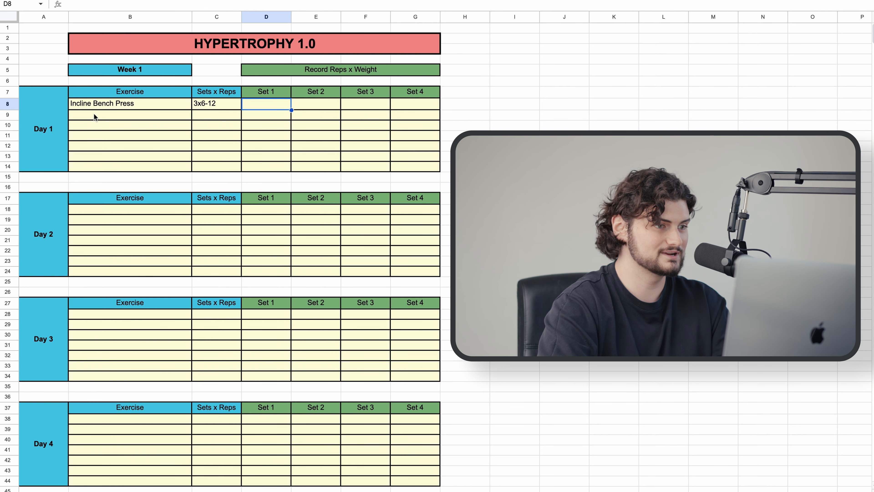
# - Add Machine Incline Bench Press as the second Day 1 exercise with 2x10-15 for its sets and reps
pyautogui.click(102, 116)
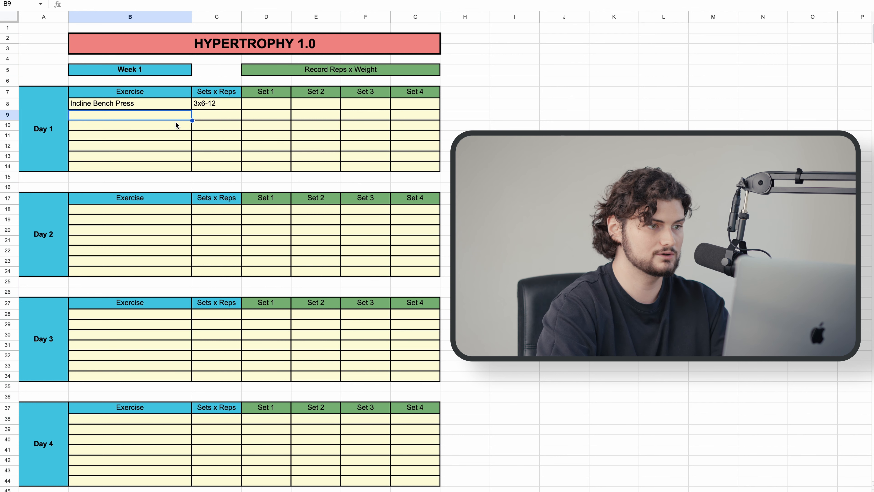
pyautogui.write('Machine Ch')
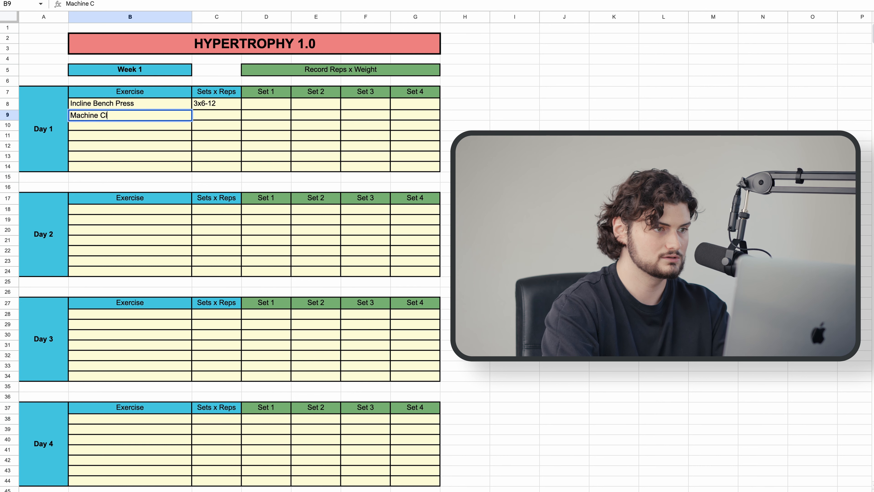
pyautogui.press('BackSpace')
pyautogui.press('BackSpace')
pyautogui.write('Inclin')
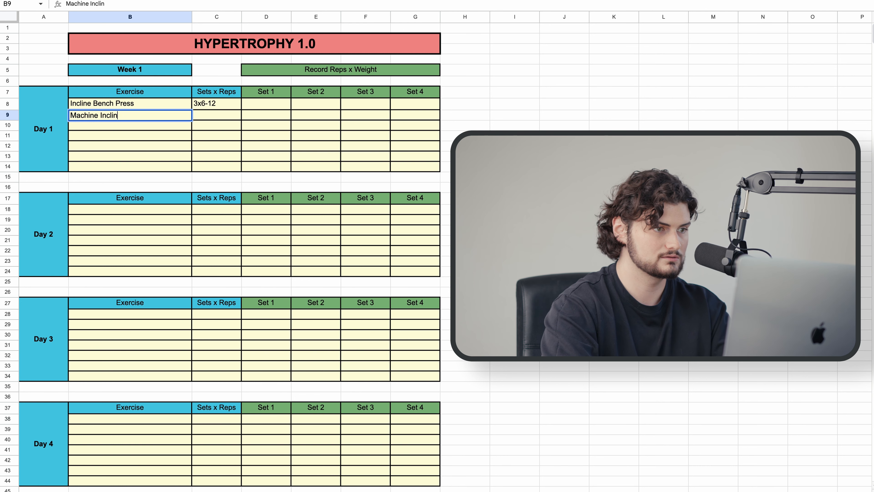
pyautogui.write('e Bench Press')
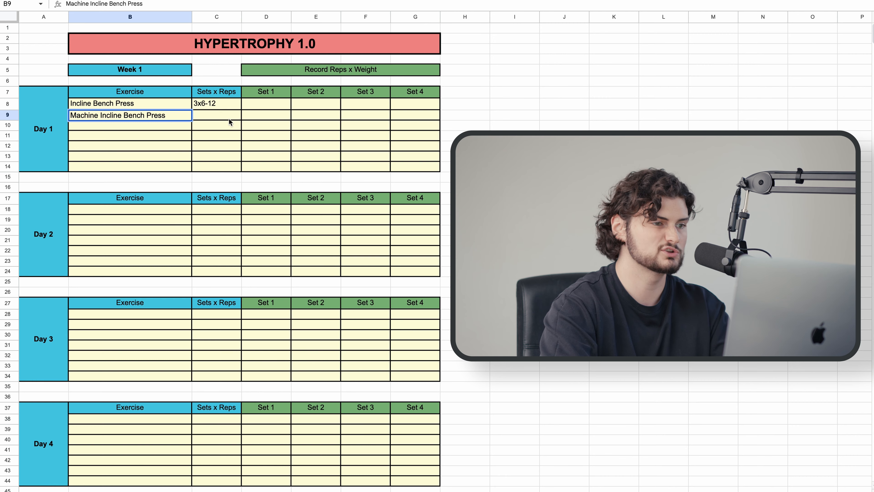
pyautogui.click(228, 116)
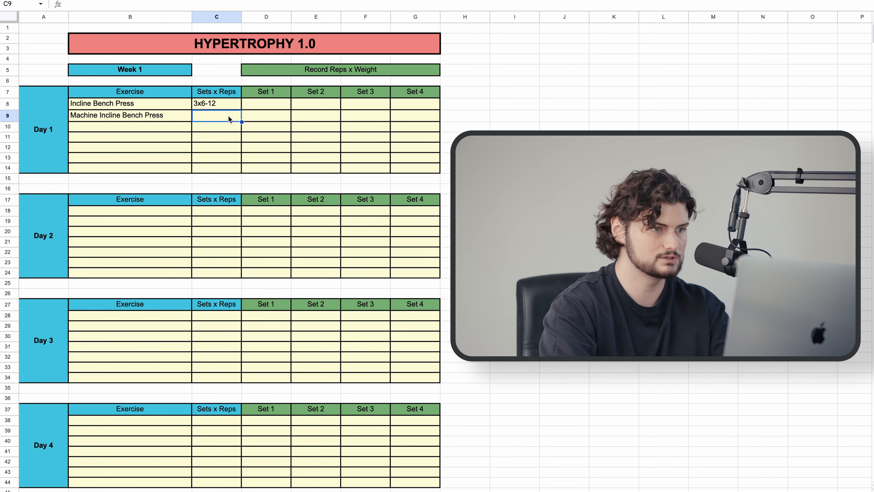
pyautogui.write('3')
pyautogui.press('BackSpace')
pyautogui.write('2x10-15')
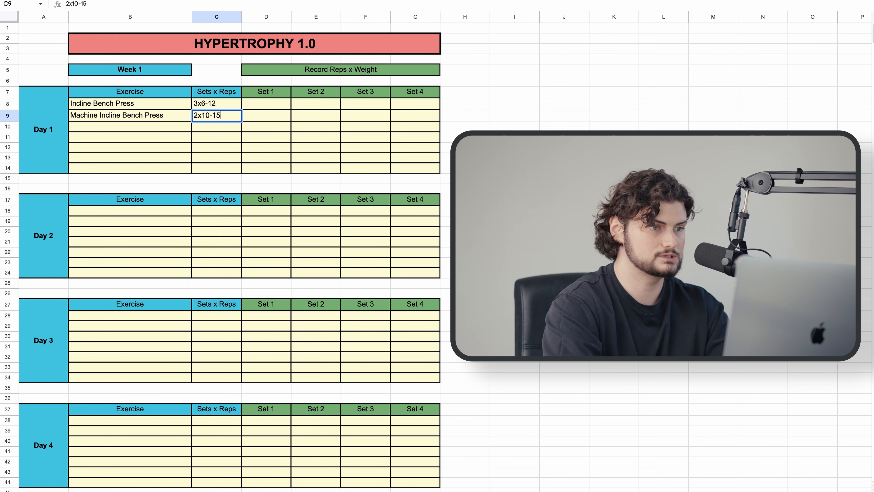
# - Add Upright Row as the third Day 1 exercise with 3x6-12 for its sets and reps
pyautogui.click(139, 126)
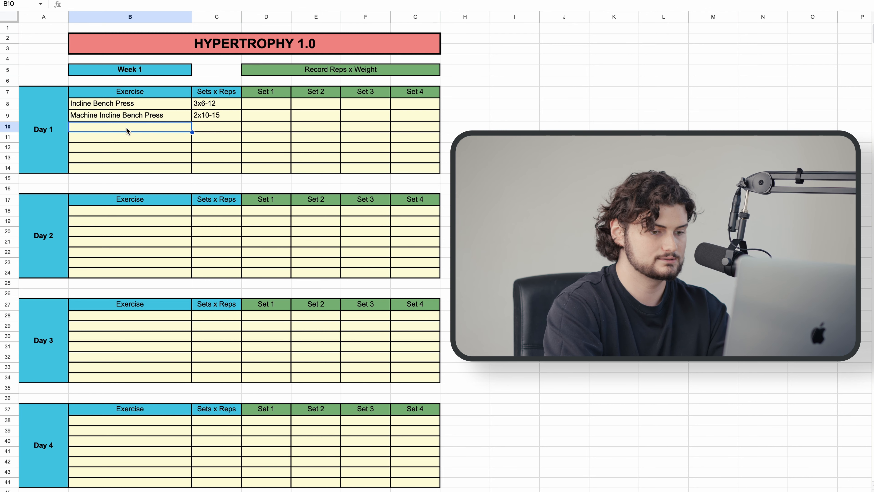
pyautogui.write('U')
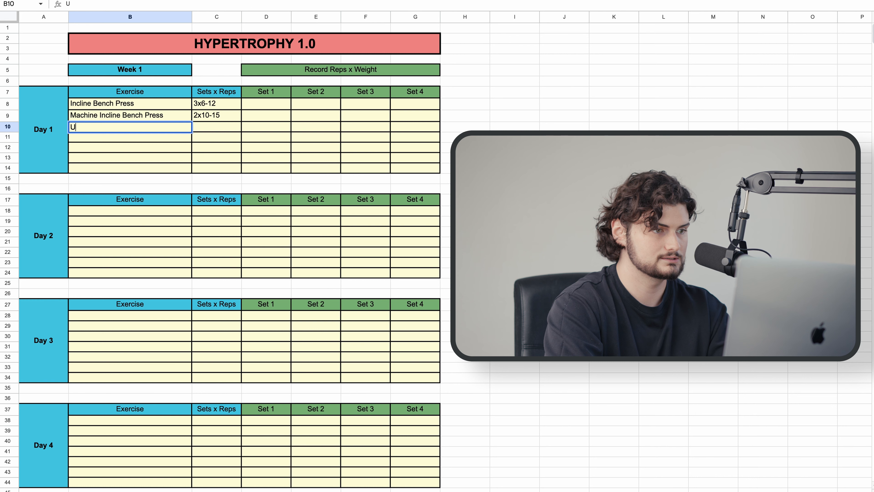
pyautogui.write('ow')
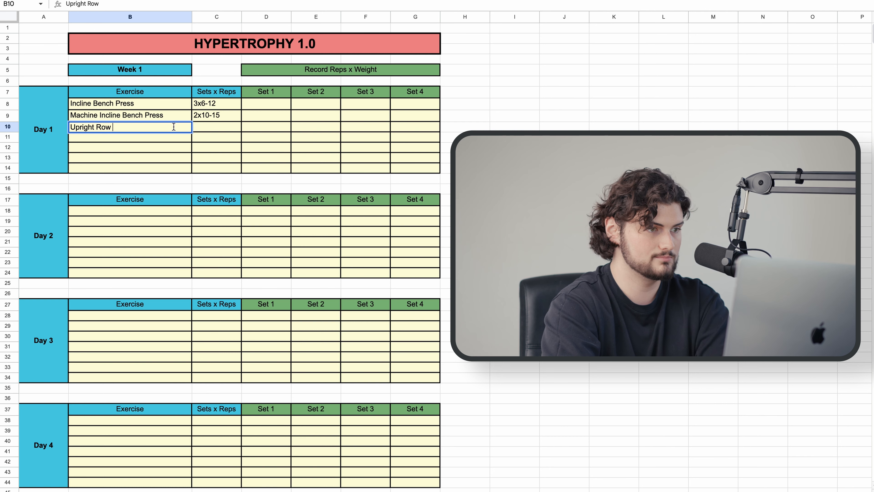
pyautogui.click(204, 129)
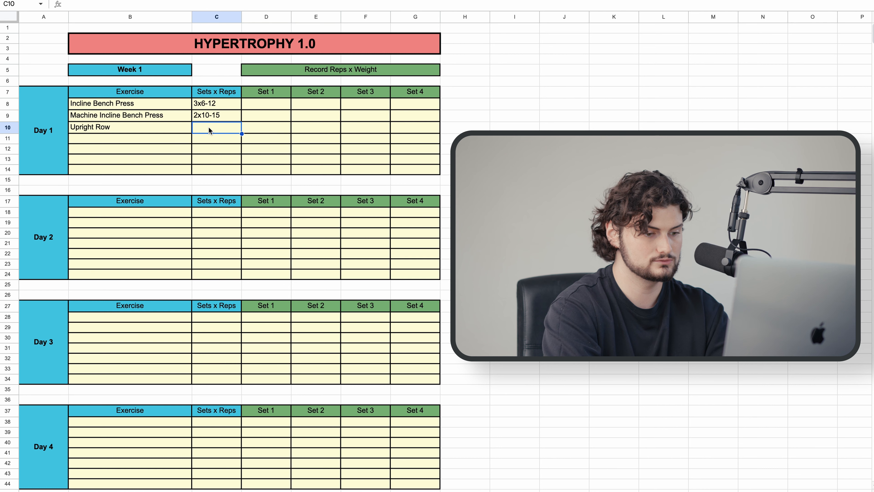
pyautogui.write('3')
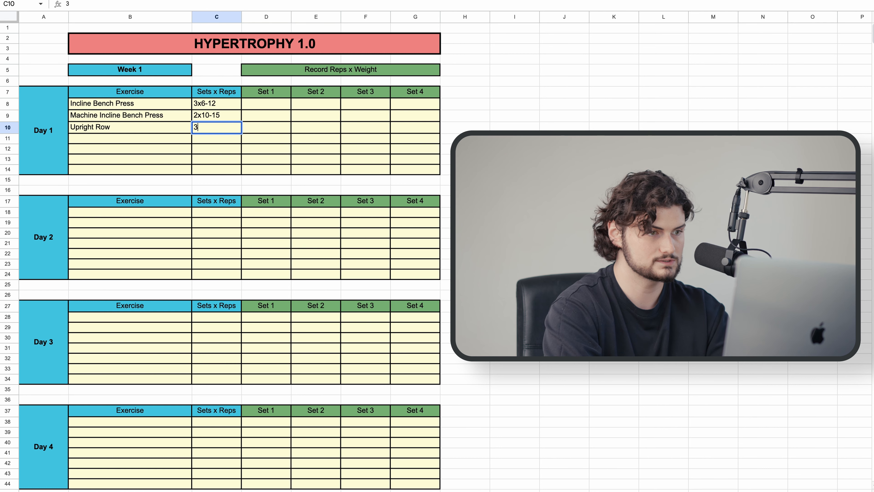
pyautogui.write('x6')
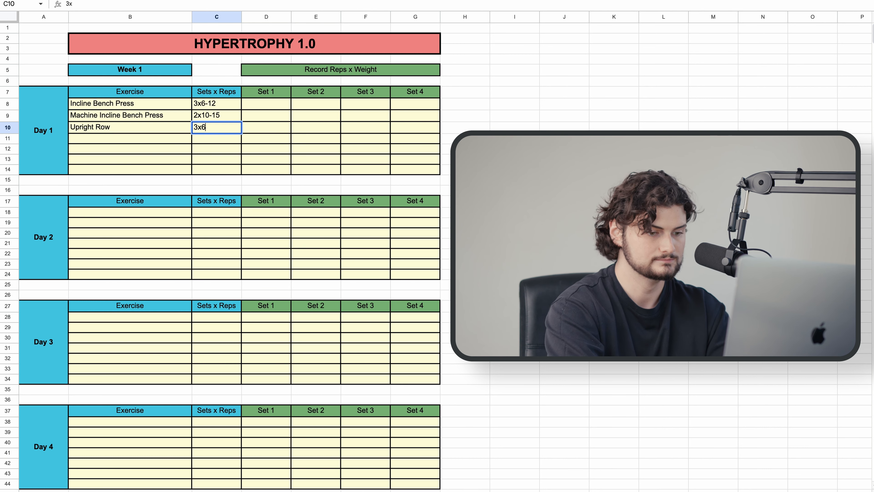
pyautogui.write('-12')
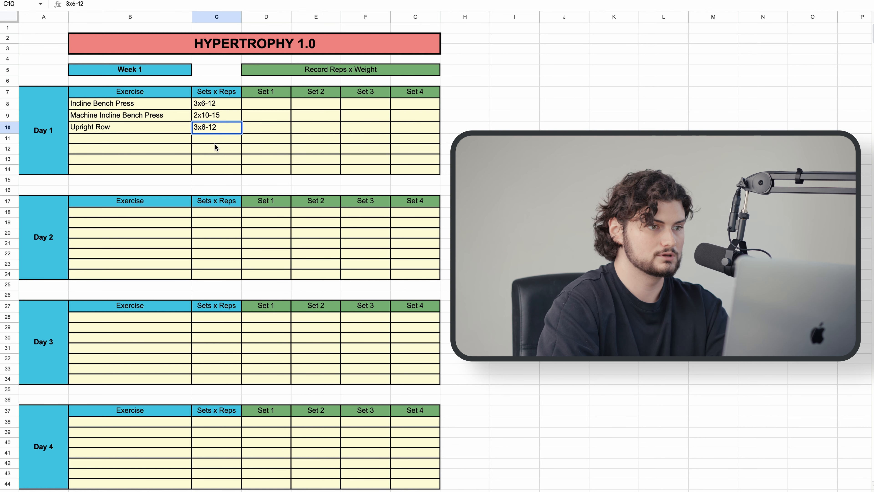
# - Add Lateral Raises as the fourth Day 1 exercise
pyautogui.click(136, 140)
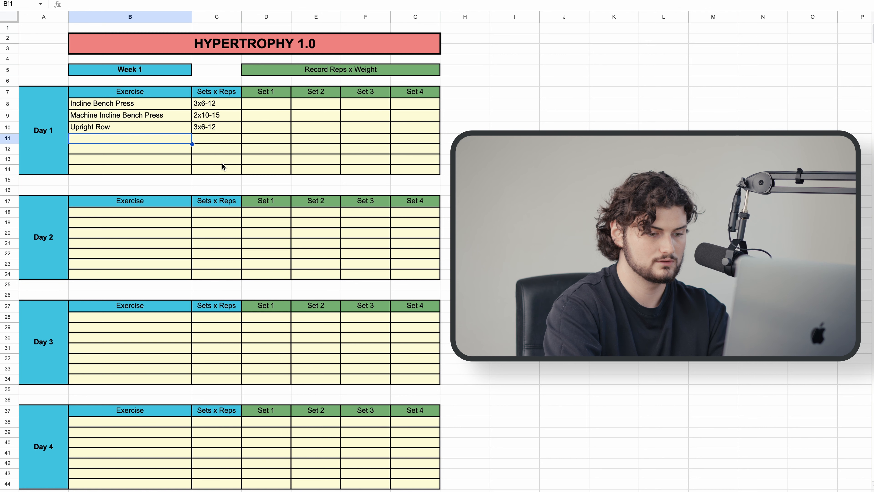
pyautogui.write('La')
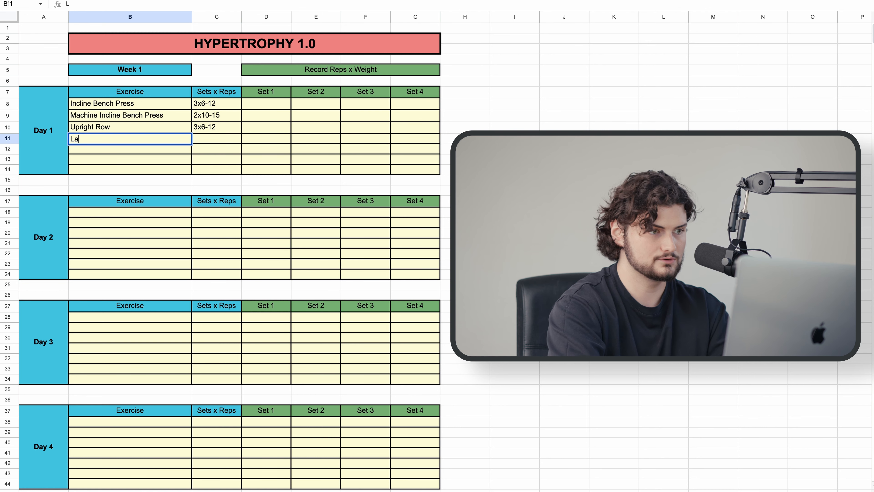
pyautogui.write('teral Raises')
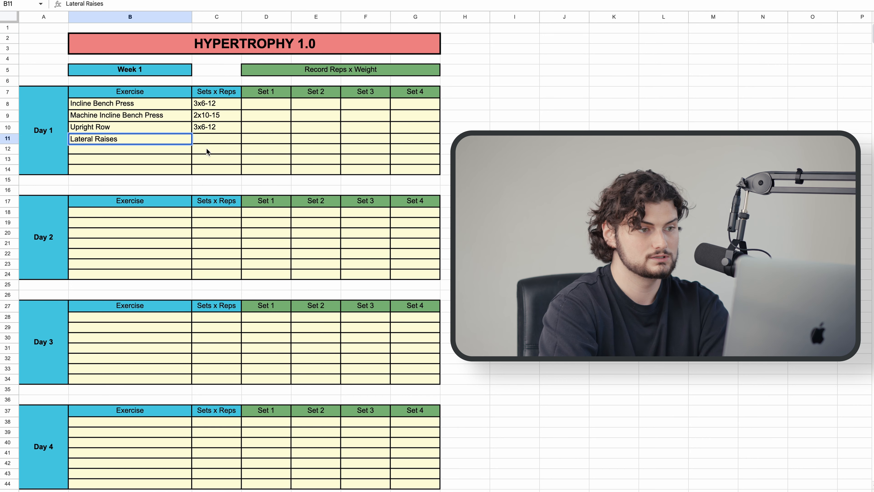
pyautogui.click(213, 141)
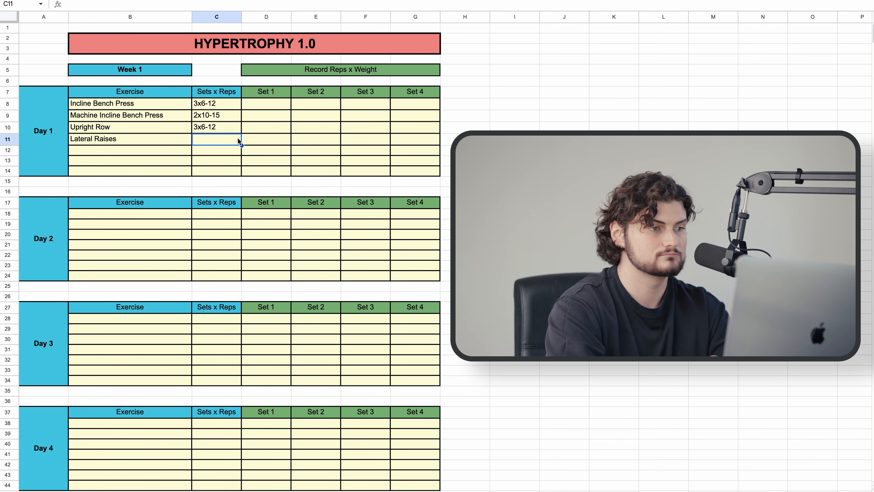
pyautogui.write('4')
pyautogui.press('BackSpace')
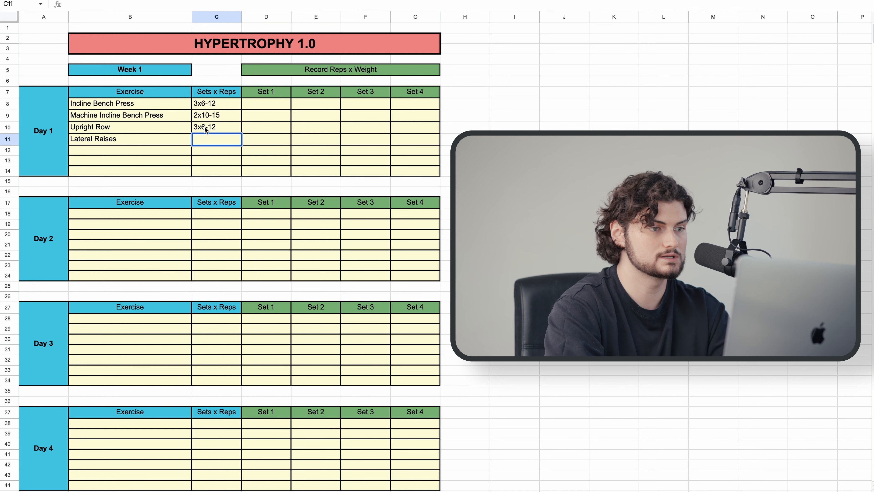
# - Change the sets and reps for Upright Row in Day 1 to 4x6-12
pyautogui.click(214, 127)
pyautogui.write('4x6-12')
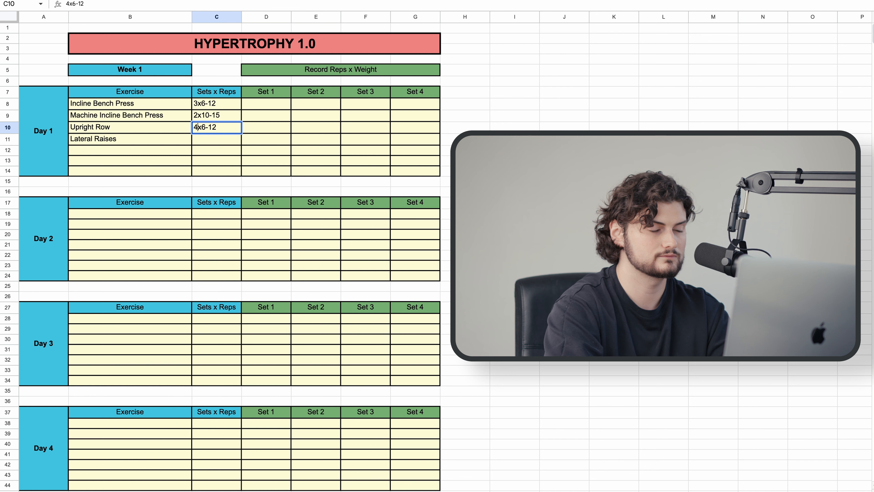
# - Enter 3x12-15 as the sets and reps for Lateral Raises in Day 1
pyautogui.click(207, 140)
pyautogui.write('3x')
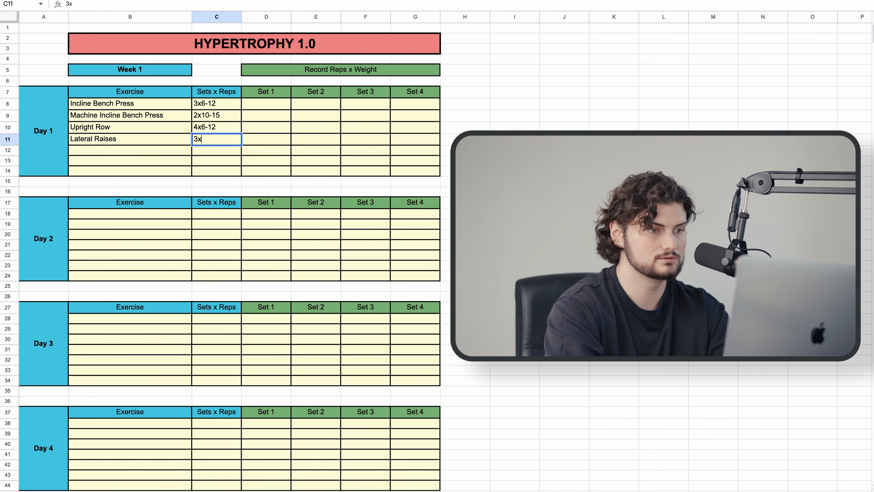
pyautogui.write('10-')
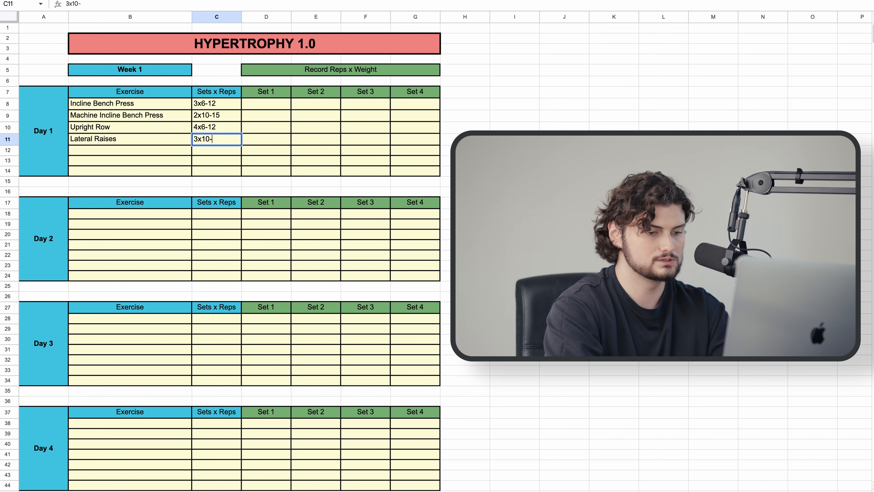
pyautogui.press('BackSpace')
pyautogui.press('BackSpace')
pyautogui.press('BackSpace')
pyautogui.write('8-12')
pyautogui.press('BackSpace')
pyautogui.press('BackSpace')
pyautogui.press('BackSpace')
pyautogui.press('BackSpace')
pyautogui.write('1')
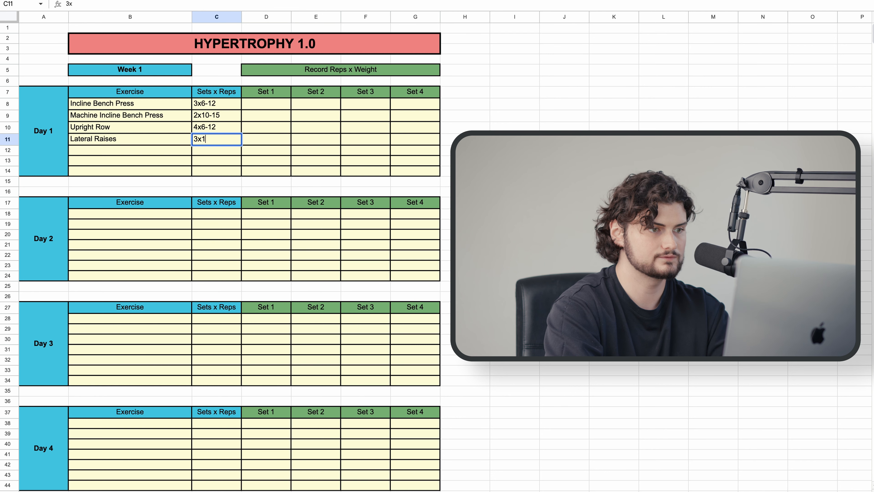
pyautogui.write('2-15')
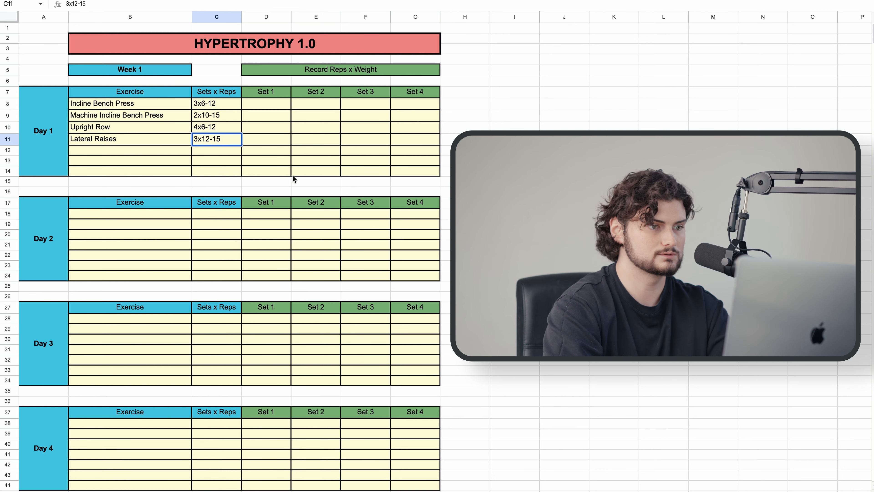
pyautogui.click(209, 153)
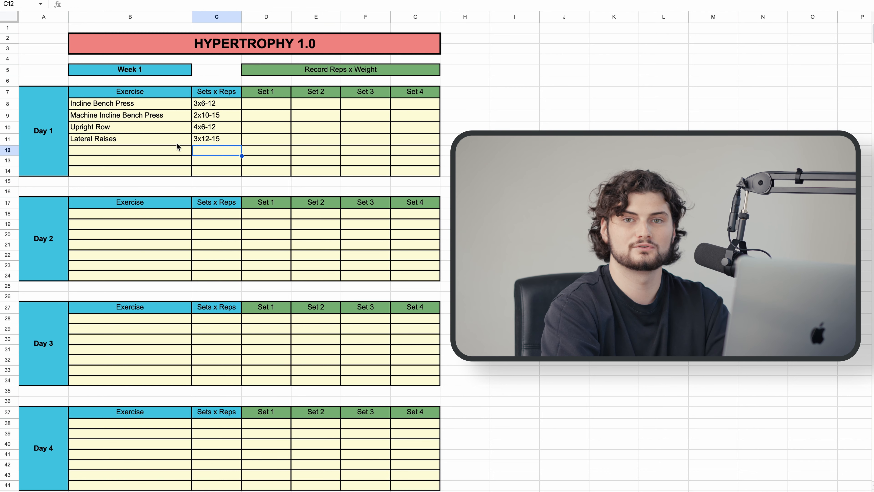
# - Add Chest Fly as the fifth Day 1 exercise with 2x12-15 for its sets and reps
pyautogui.click(134, 155)
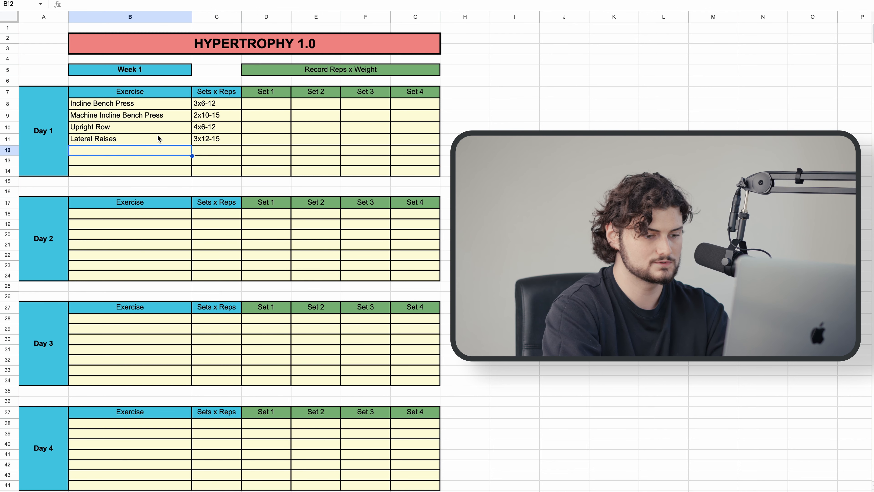
pyautogui.write('Chest ')
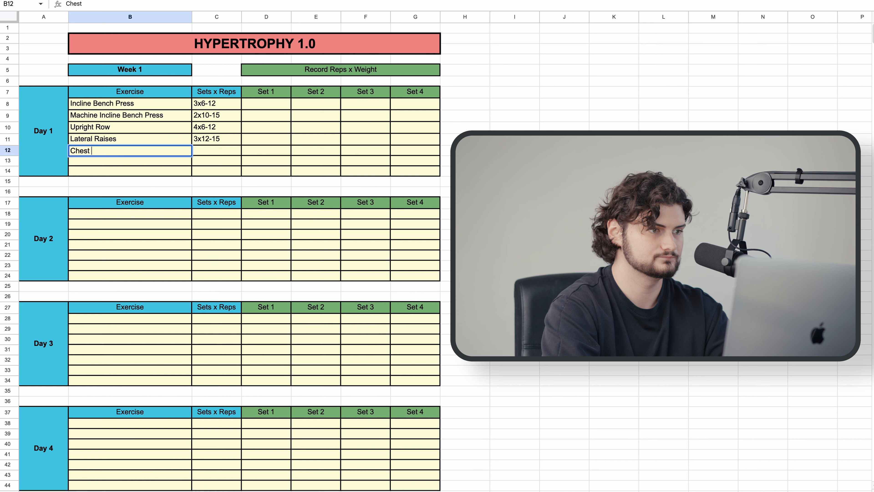
pyautogui.write('Fly')
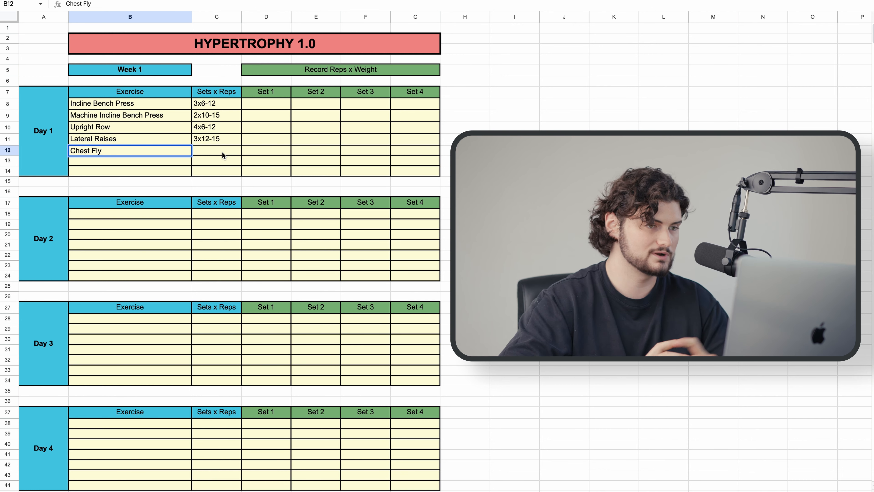
pyautogui.click(222, 152)
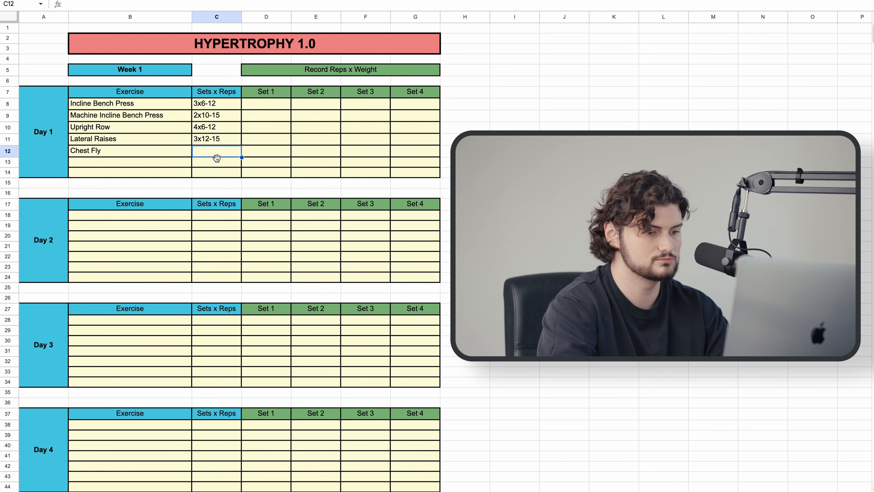
pyautogui.write('2x')
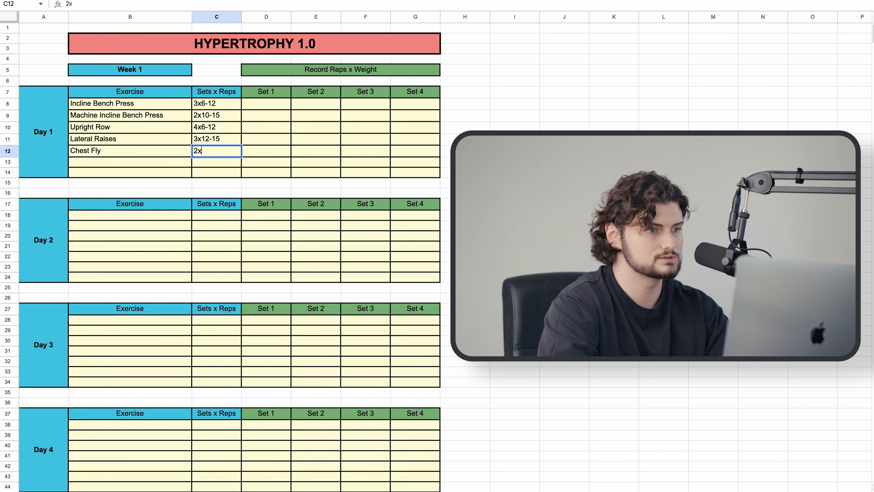
pyautogui.write('12-1')
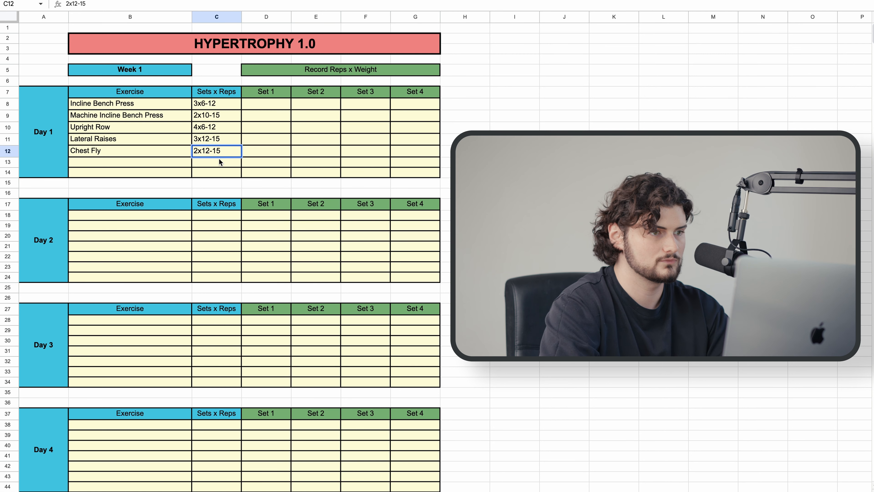
# - Add Overhead Tricep Extension and Tricep Pushdown as the sixth and seventh Day 1 exercises
pyautogui.click(150, 165)
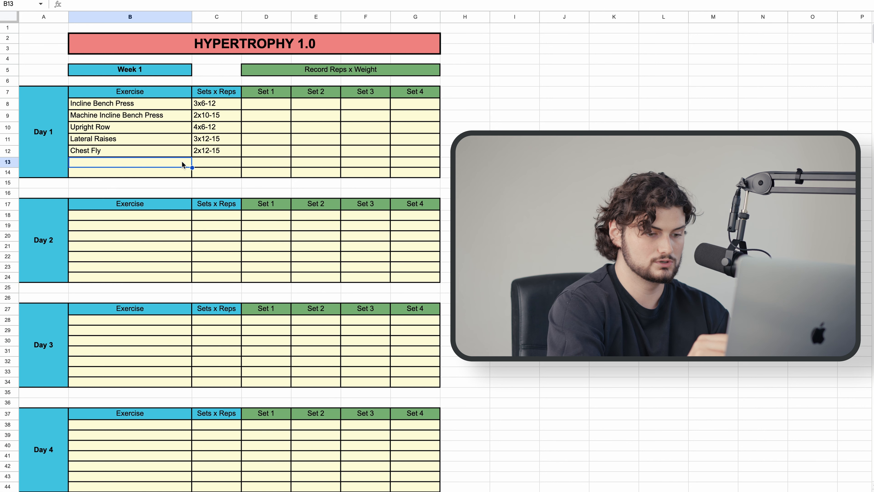
pyautogui.write('O')
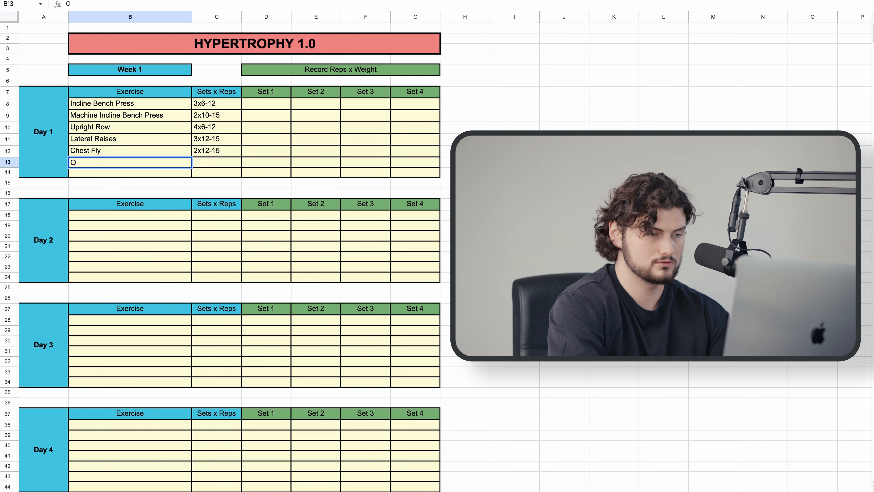
pyautogui.write('verhea')
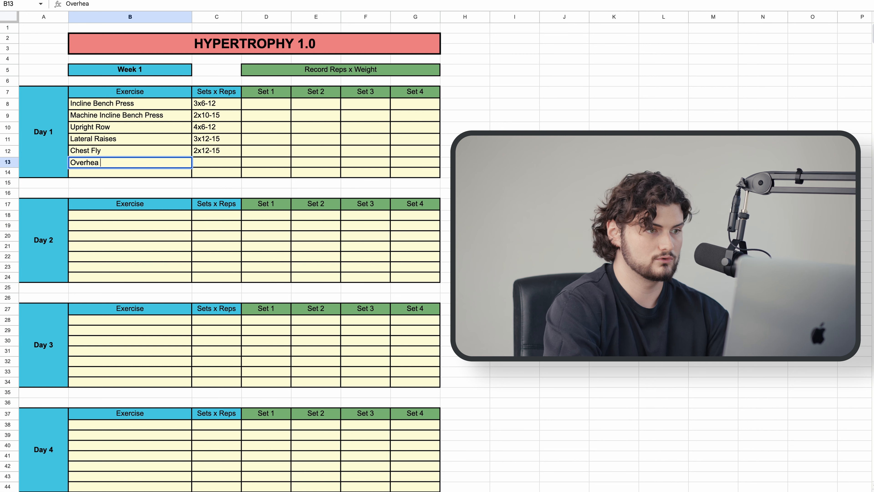
pyautogui.write('d Tricep')
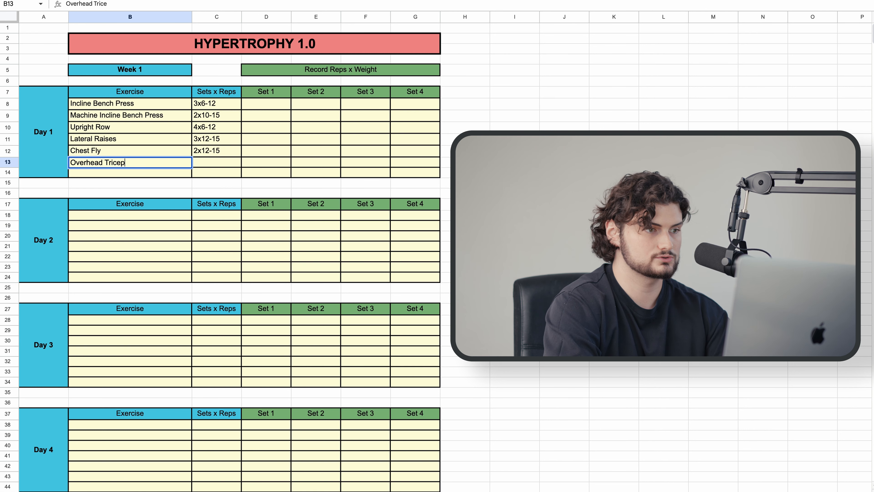
pyautogui.write(' Extension')
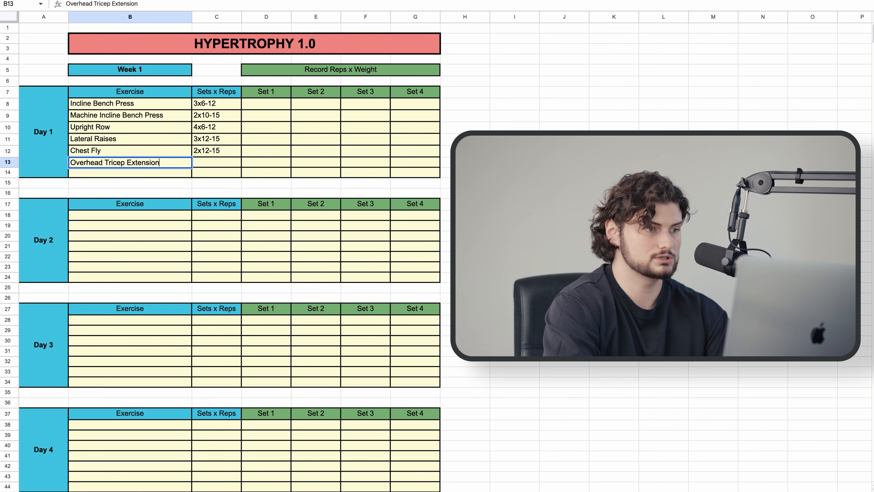
pyautogui.press('Return')
pyautogui.write('Tricep Pushdown')
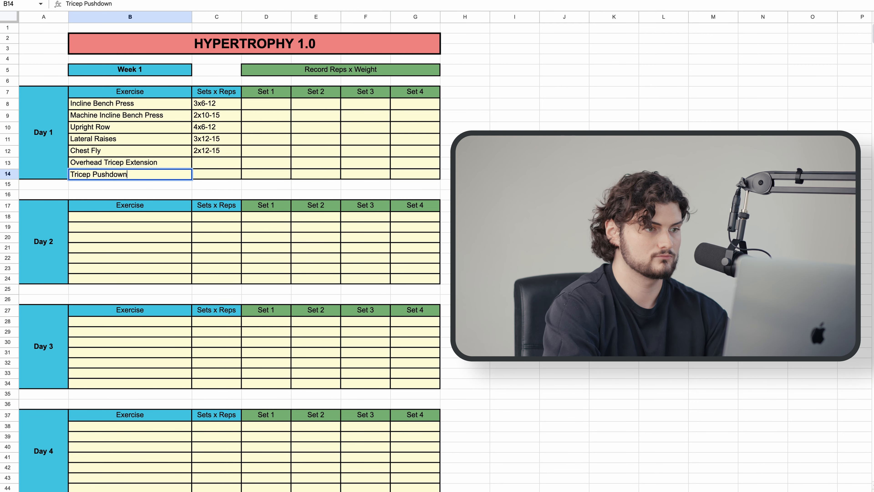
# - Enter 2x8-12 as the sets and reps for Overhead Tricep Extension and 2x10-15 for Tricep Pushdown in Day 1
pyautogui.click(199, 165)
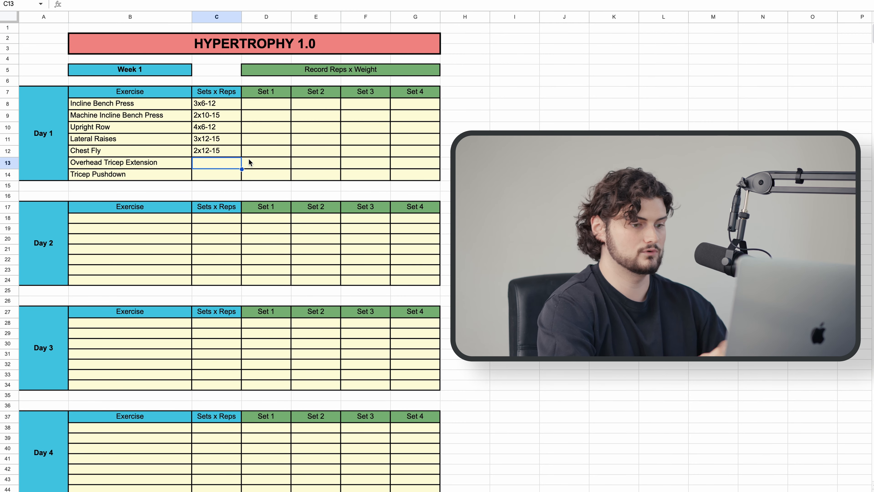
pyautogui.write('2x')
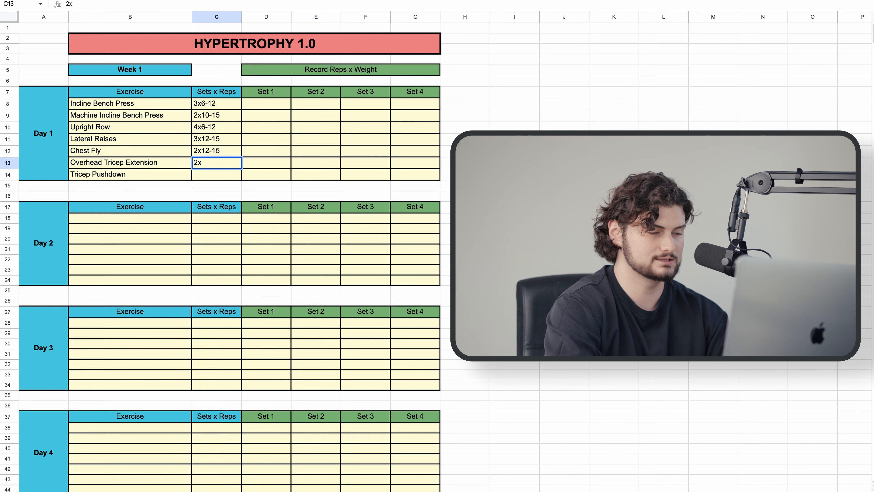
pyautogui.write('8-12')
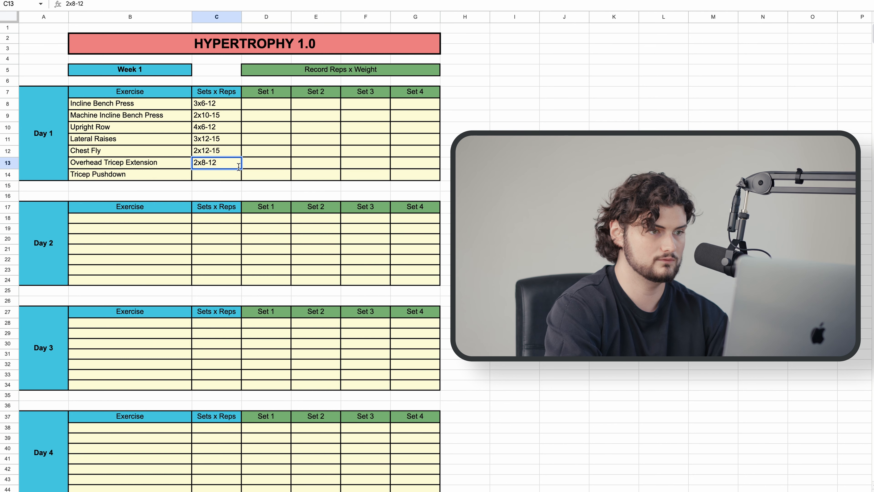
pyautogui.click(221, 179)
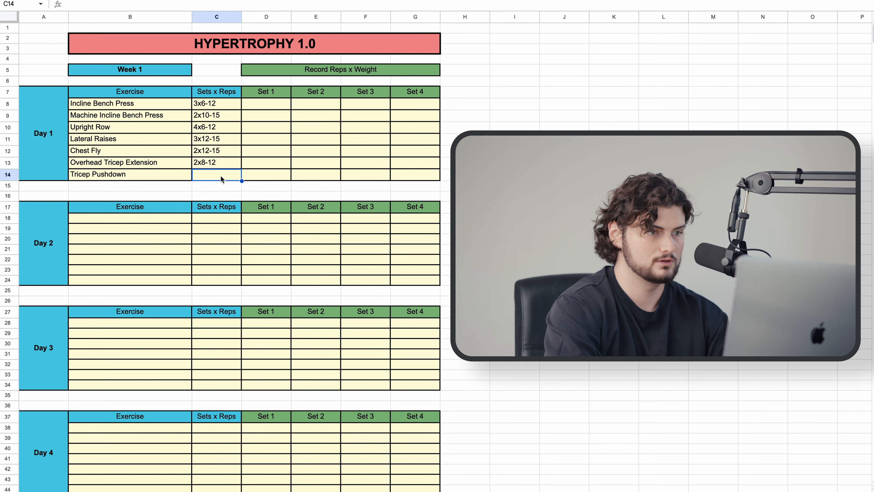
pyautogui.write('2x')
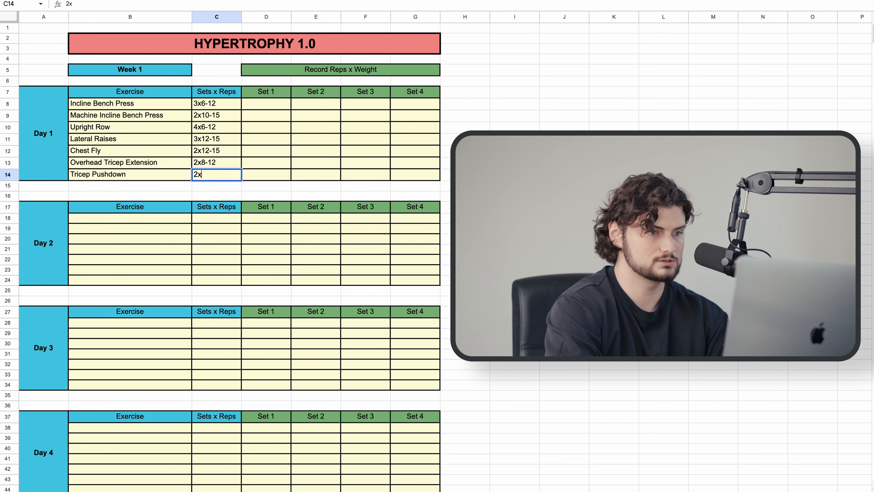
pyautogui.write('10-15')
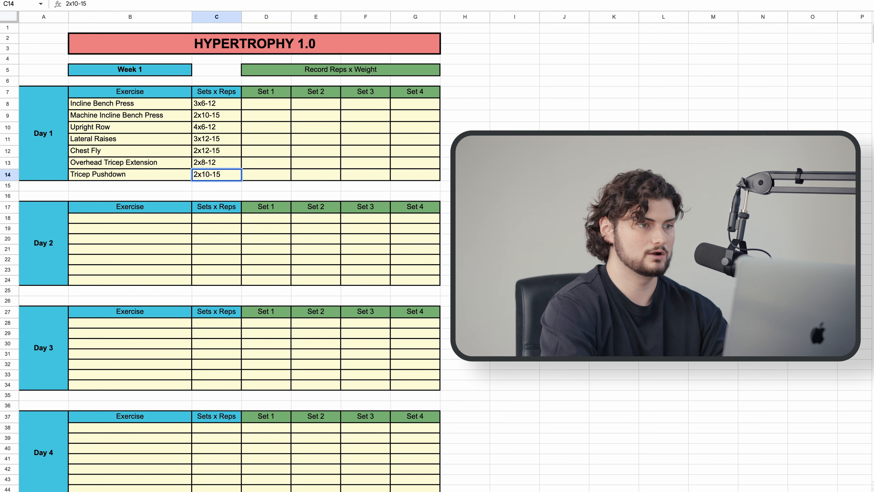
pyautogui.click(201, 107)
pyautogui.click(200, 113)
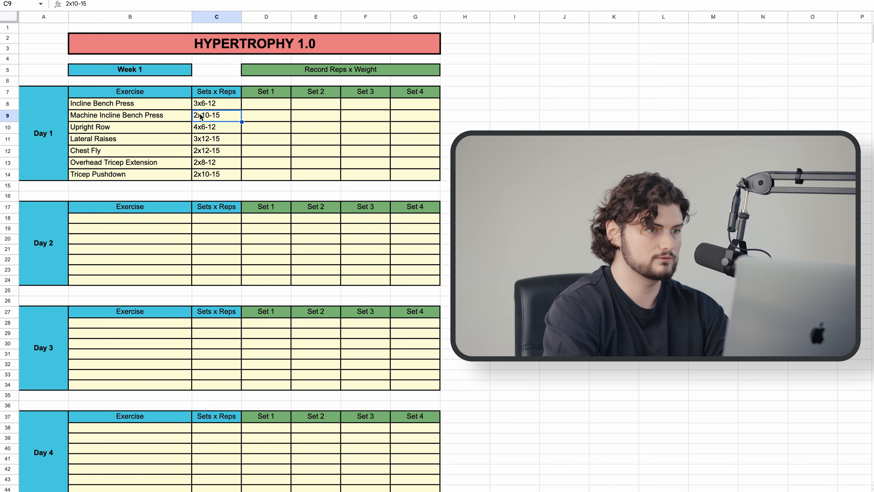
pyautogui.click(203, 152)
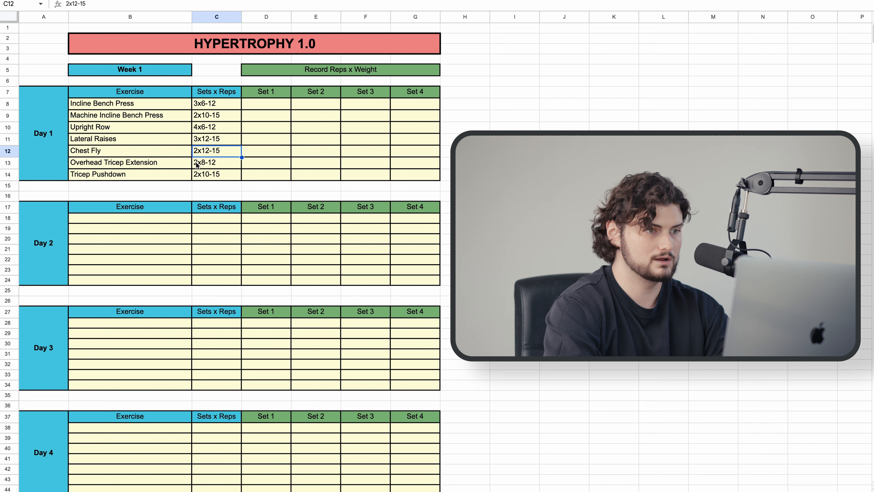
pyautogui.click(198, 177)
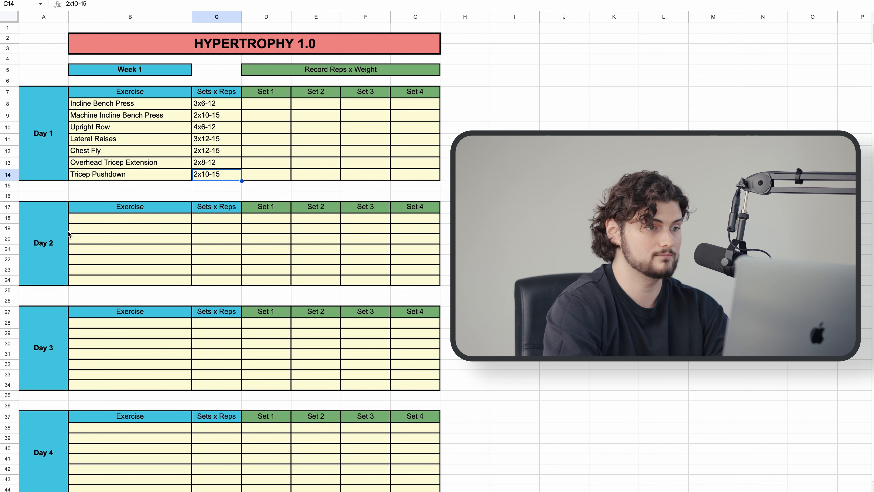
pyautogui.click(94, 217)
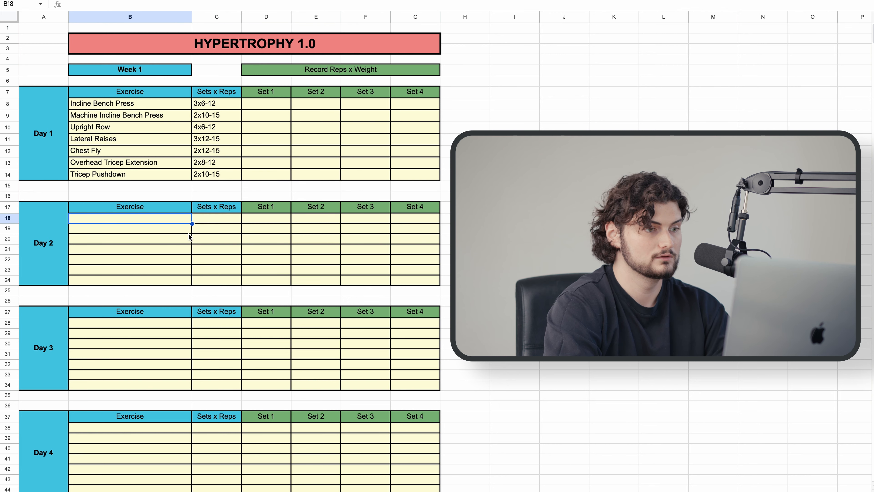
pyautogui.scroll(-1, 189, 238)
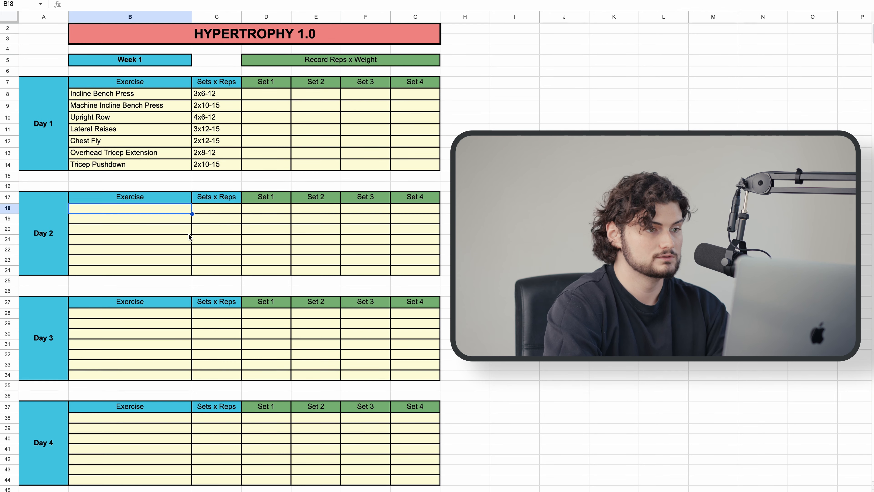
# - Copy all Day 1 exercises with their sets and reps into the Day 4 table
pyautogui.click(158, 94)
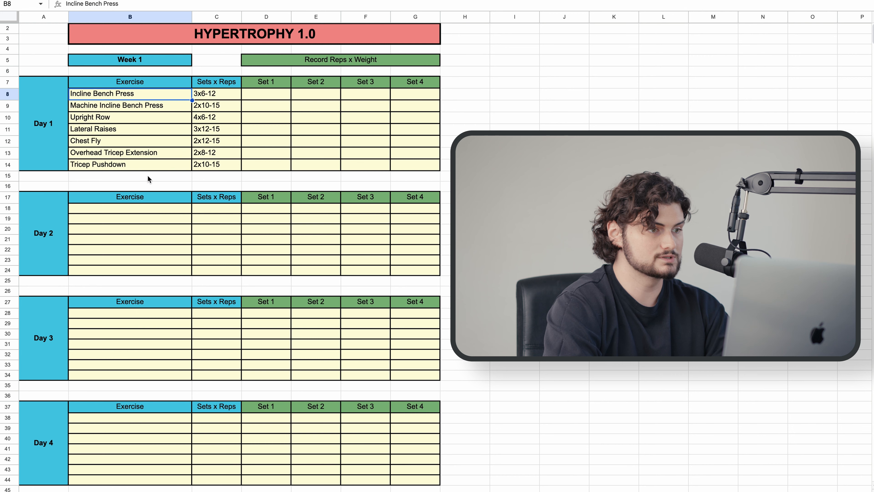
pyautogui.keyDown('shift'); pyautogui.click(221, 165); pyautogui.keyUp('shift')
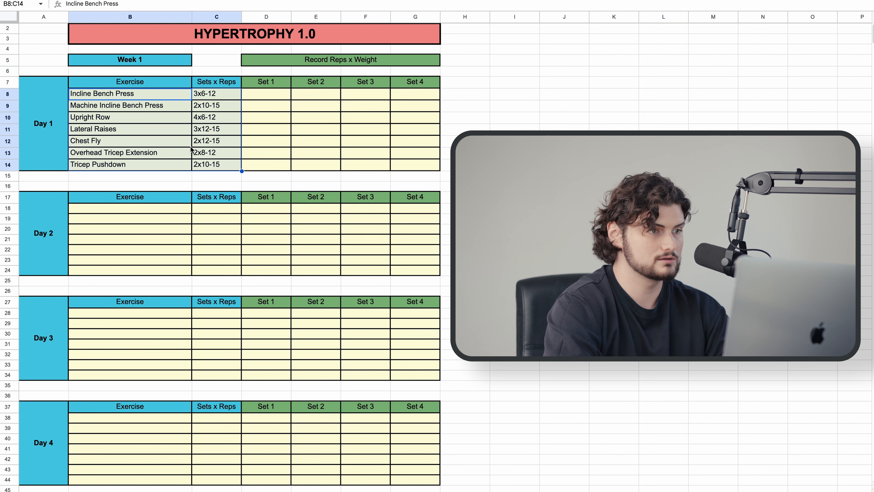
pyautogui.rightClick(214, 135)
pyautogui.click(229, 157)
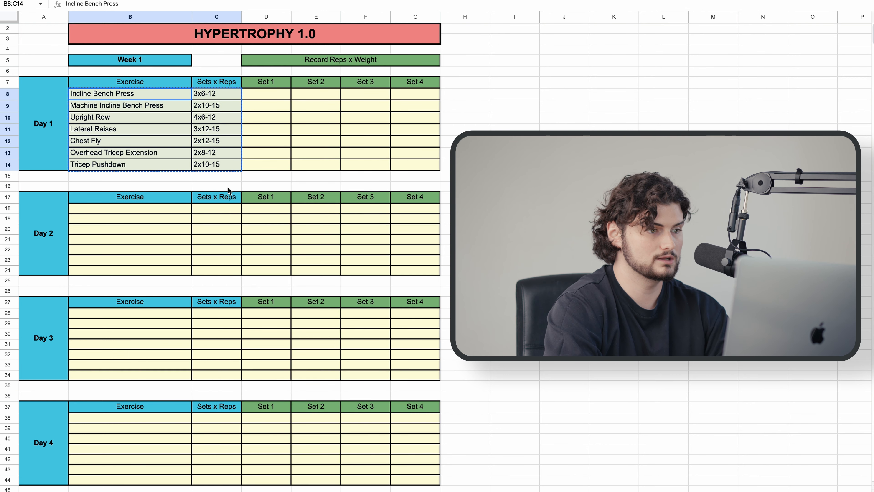
pyautogui.scroll(-1, 227, 187)
pyautogui.scroll(-5, 227, 187)
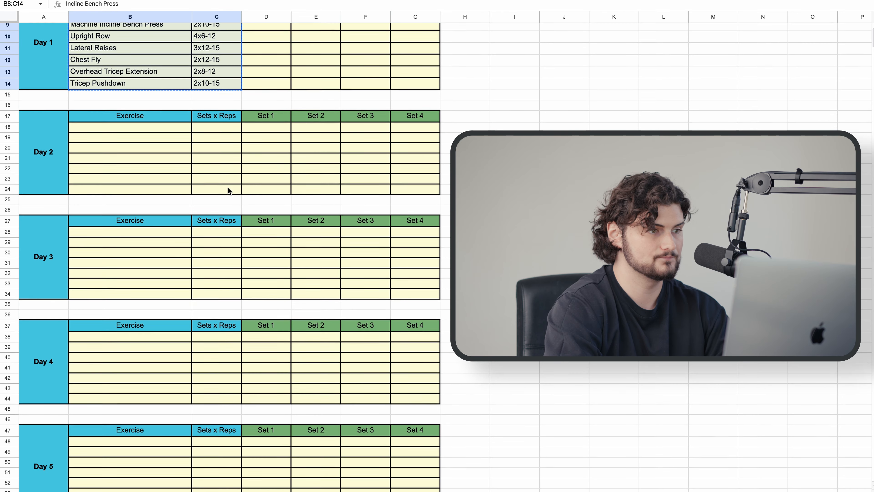
pyautogui.click(116, 280)
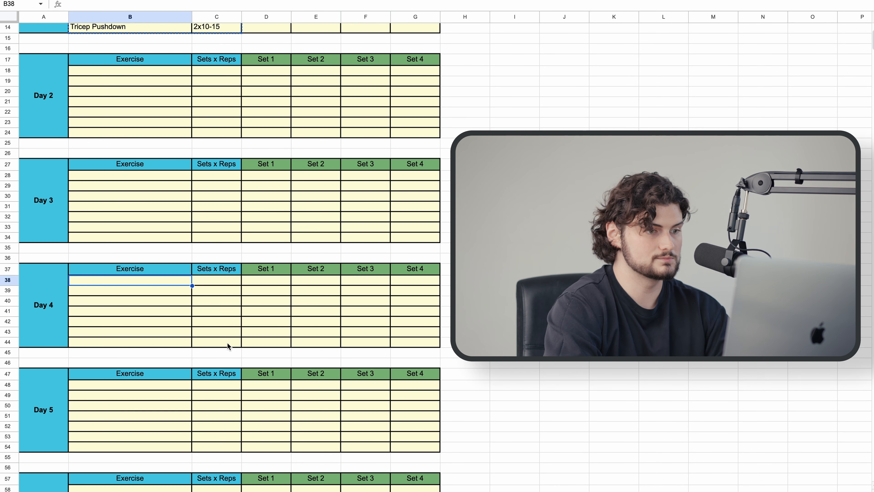
pyautogui.keyDown('shift'); pyautogui.click(225, 342); pyautogui.keyUp('shift')
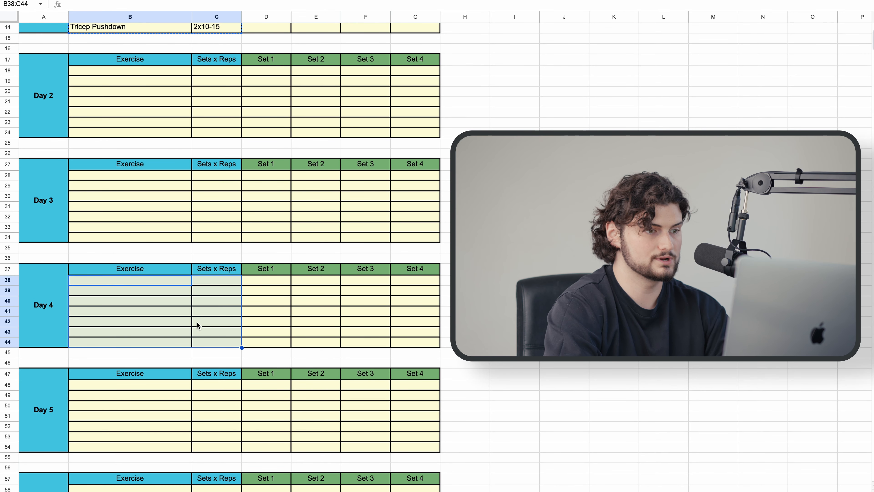
pyautogui.rightClick(174, 307)
pyautogui.click(242, 218)
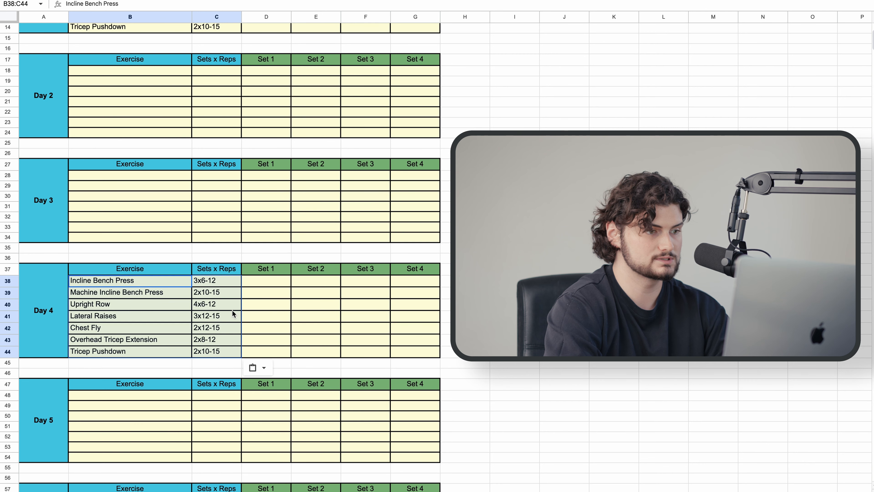
pyautogui.click(203, 320)
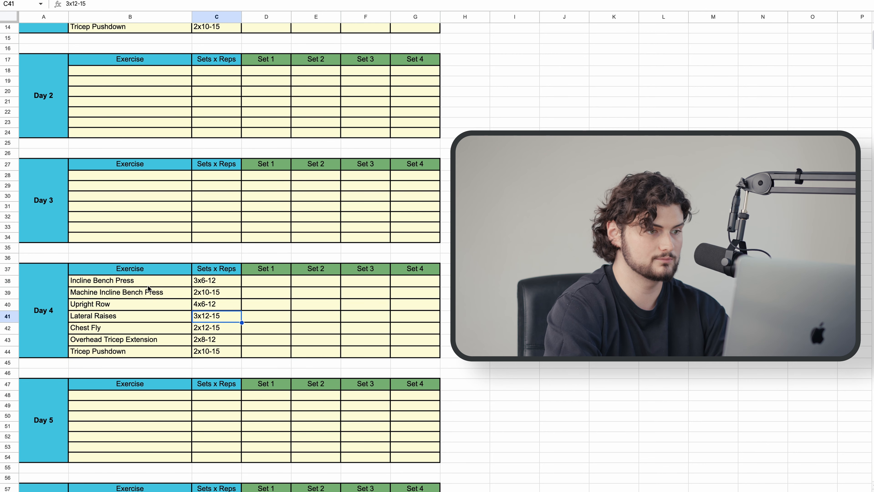
# - Rename the first exercise to Smith Incline Bench Press in Day 1 and DB Incline Bench Press in Day 4
pyautogui.scroll(5, 101, 292)
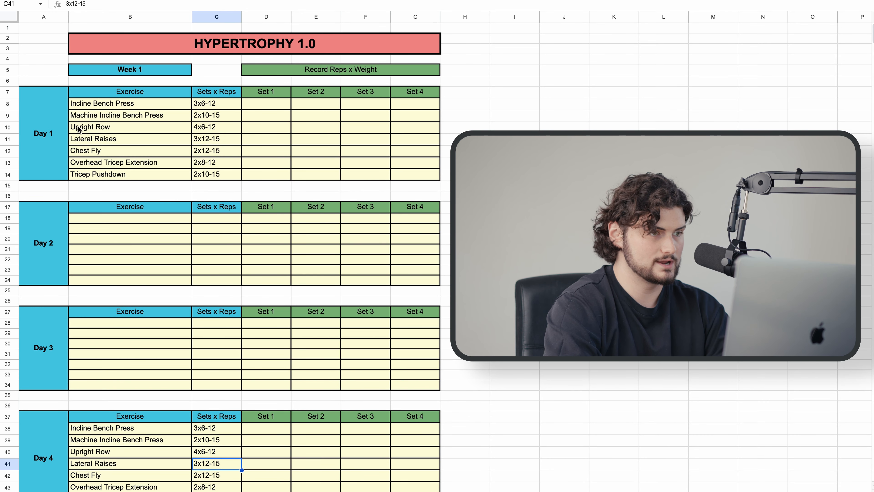
pyautogui.doubleClick(71, 104)
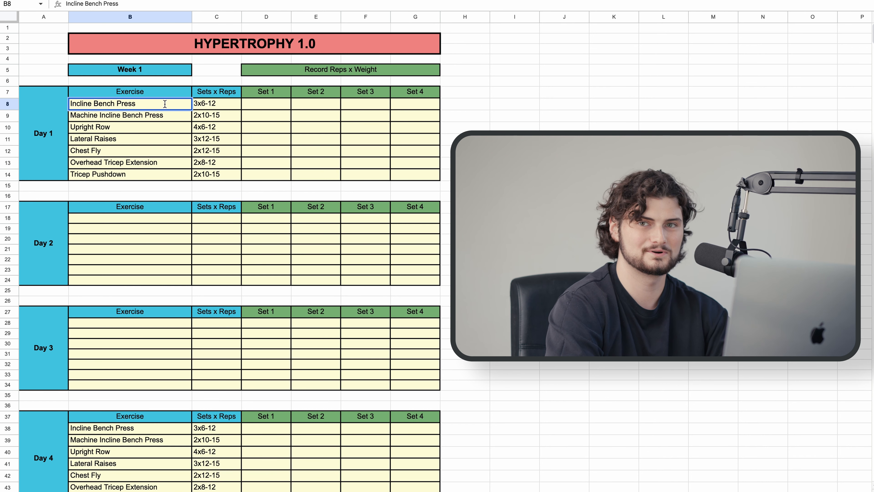
pyautogui.write('Smith')
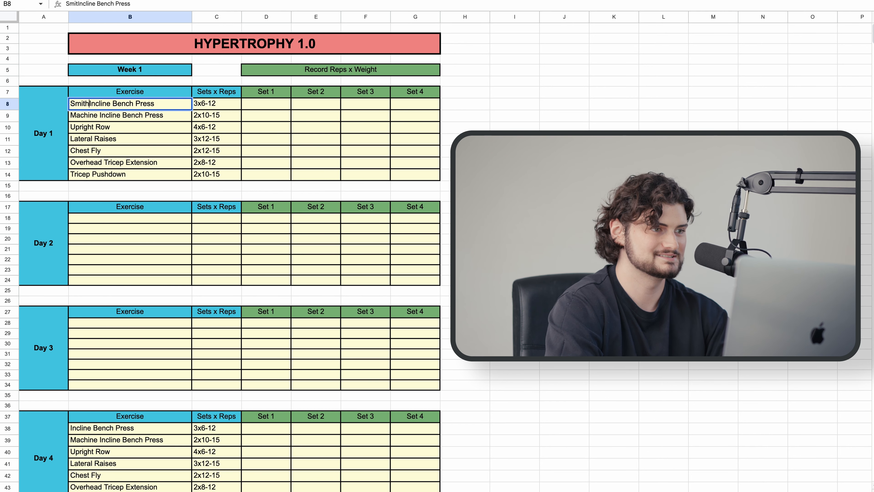
pyautogui.scroll(-2, 170, 226)
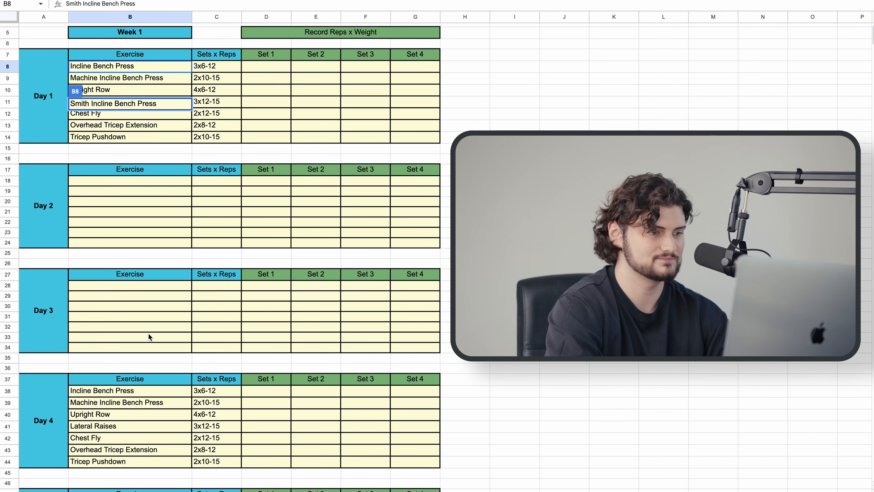
pyautogui.click(120, 396)
pyautogui.doubleClick(83, 395)
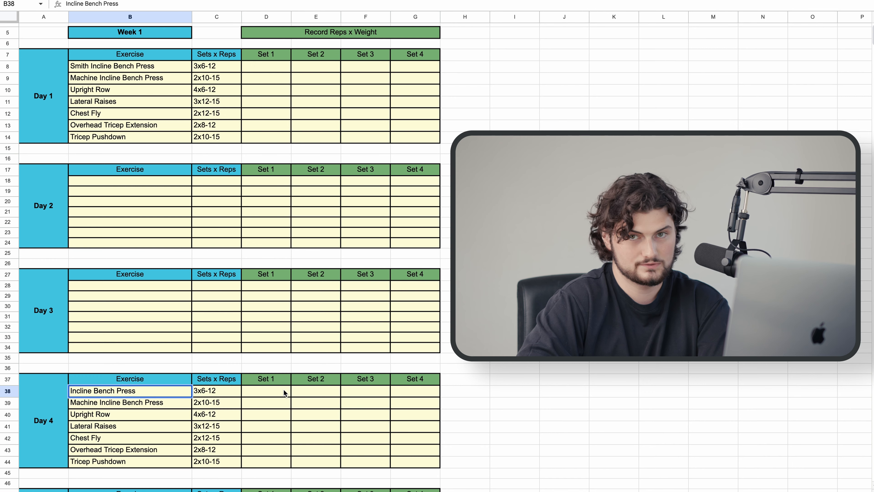
pyautogui.write('DB')
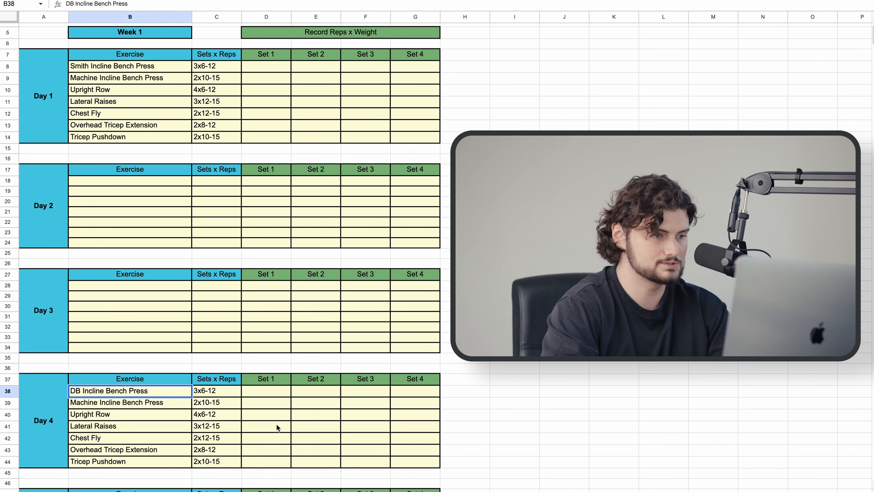
# - Remove the word Incline from the second exercise in Day 1 and Day 4 so both read Machine Bench Press
pyautogui.click(132, 404)
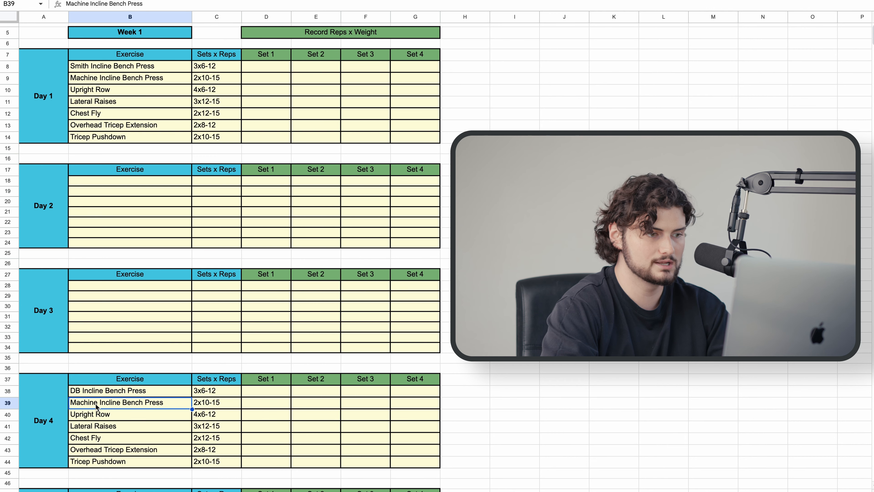
pyautogui.scroll(2, 182, 388)
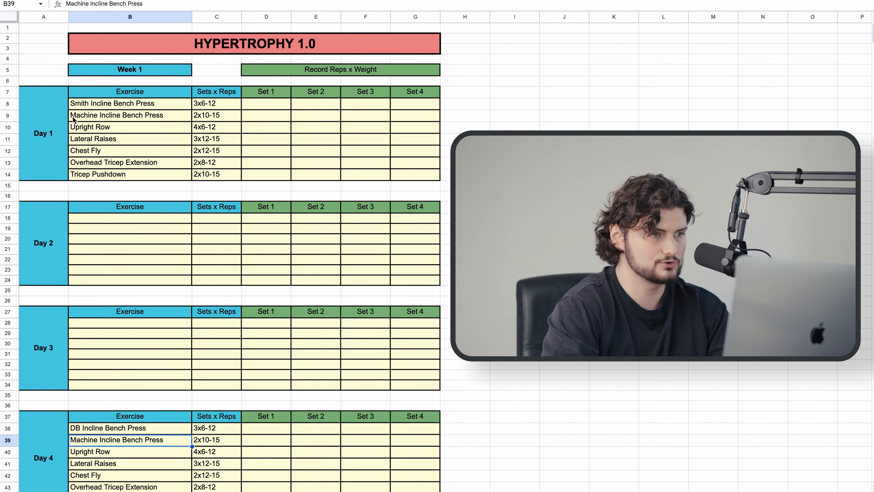
pyautogui.click(74, 117)
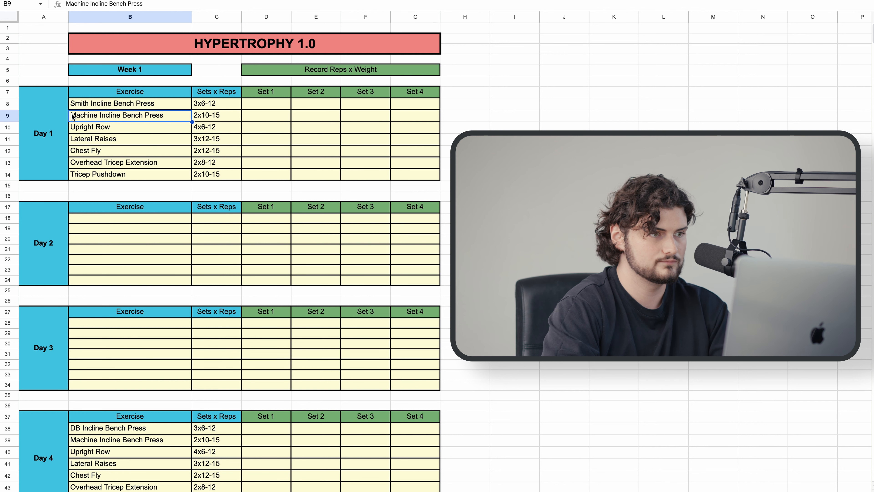
pyautogui.doubleClick(111, 113)
pyautogui.doubleClick(112, 115)
pyautogui.press('BackSpace')
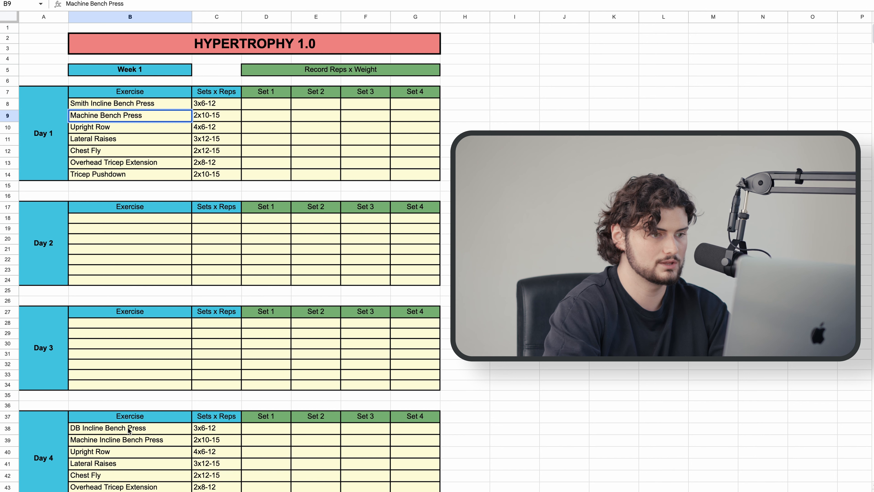
pyautogui.click(111, 430)
pyautogui.doubleClick(111, 442)
pyautogui.doubleClick(110, 441)
pyautogui.press('BackSpace')
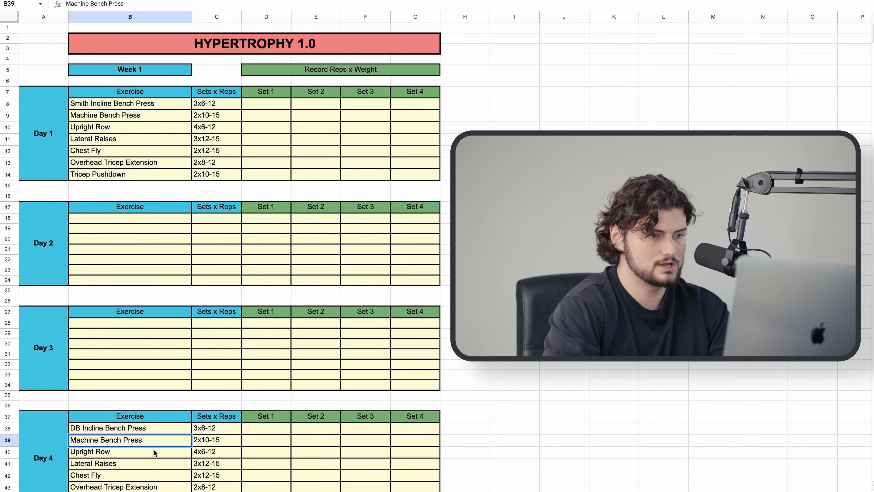
pyautogui.click(232, 420)
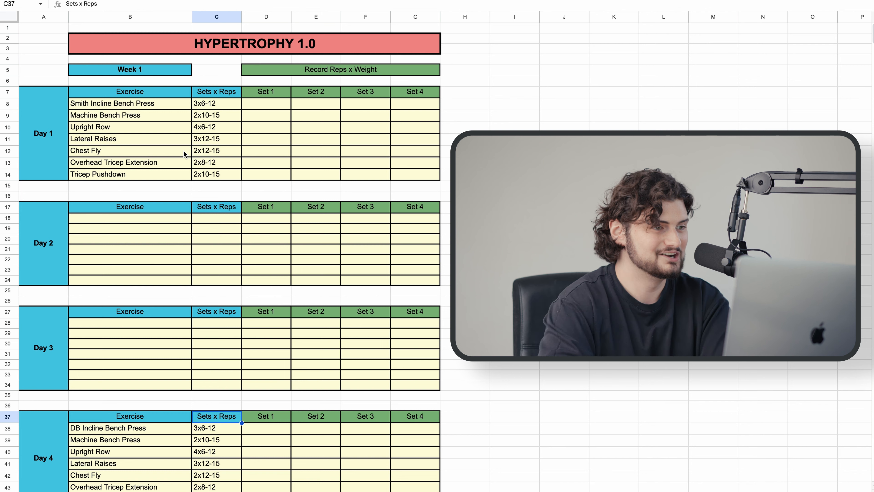
# - Rename the Upright Row entries to BB Upright Row in Day 1 and Cable Upright Row in Day 4
pyautogui.doubleClick(73, 125)
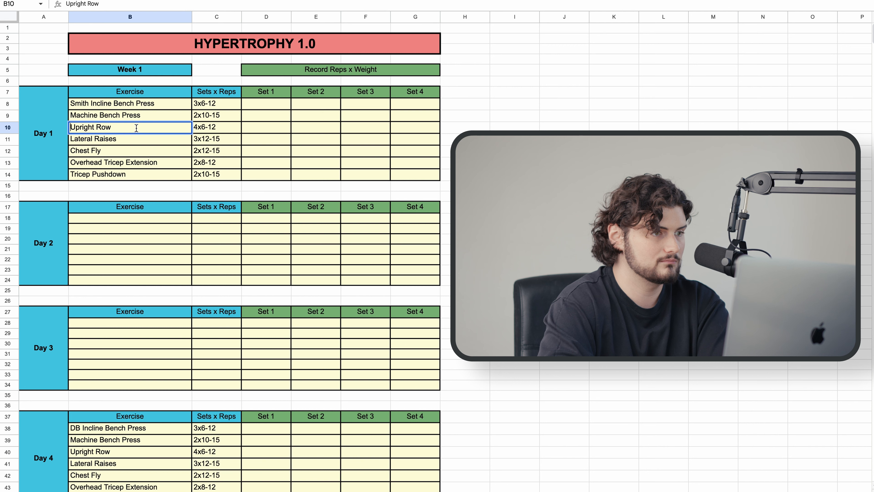
pyautogui.write('BB')
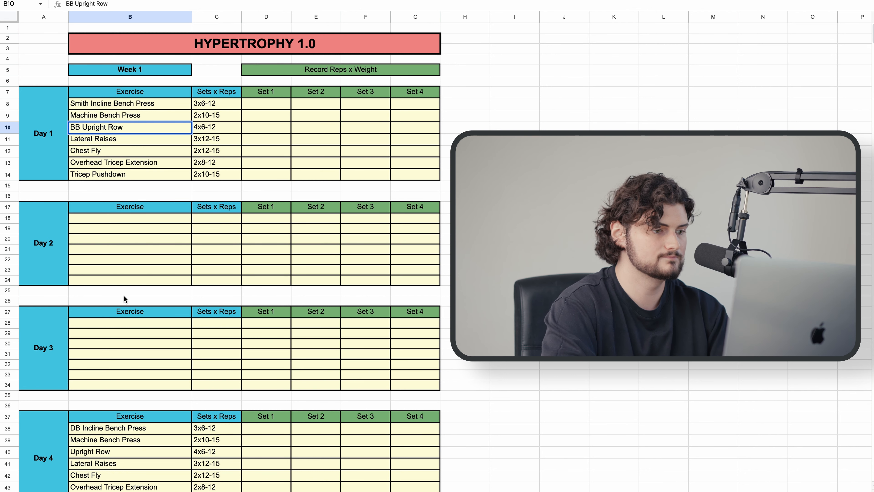
pyautogui.doubleClick(92, 452)
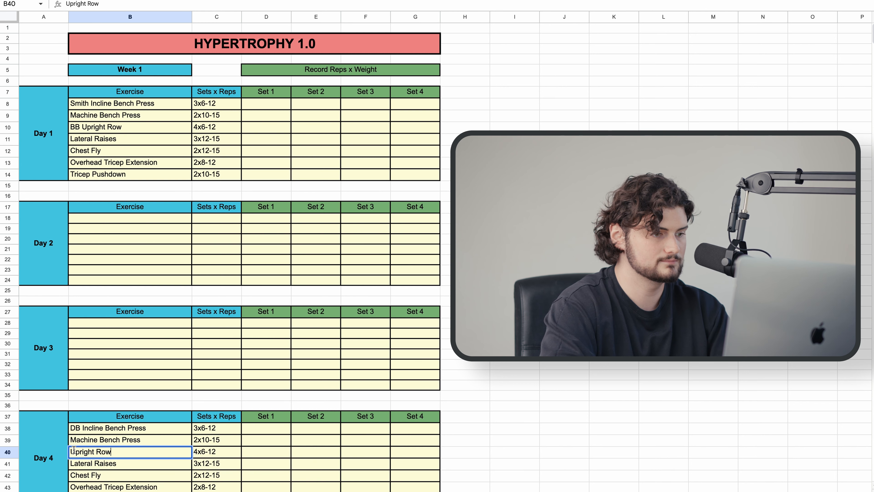
pyautogui.write('Cable')
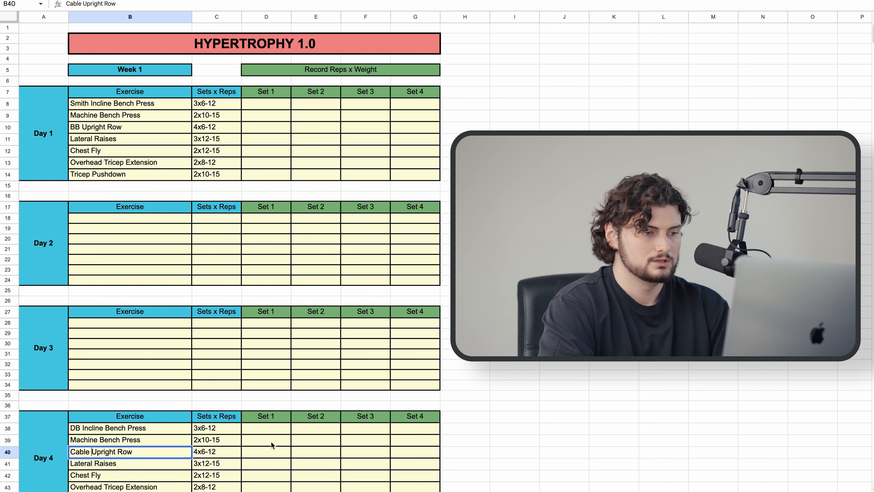
pyautogui.click(233, 454)
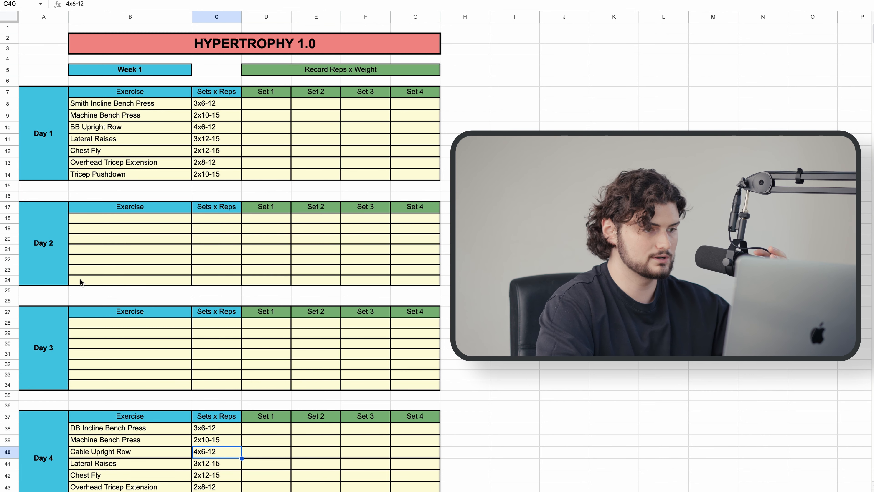
pyautogui.click(125, 453)
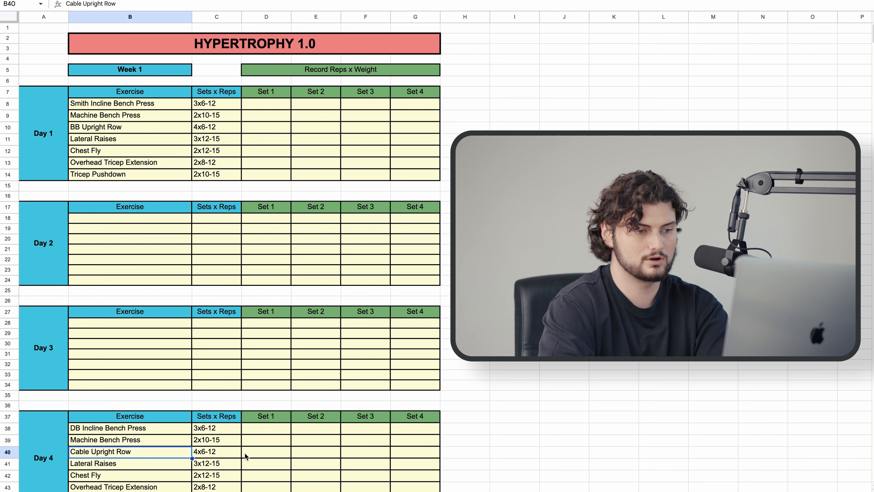
pyautogui.click(251, 457)
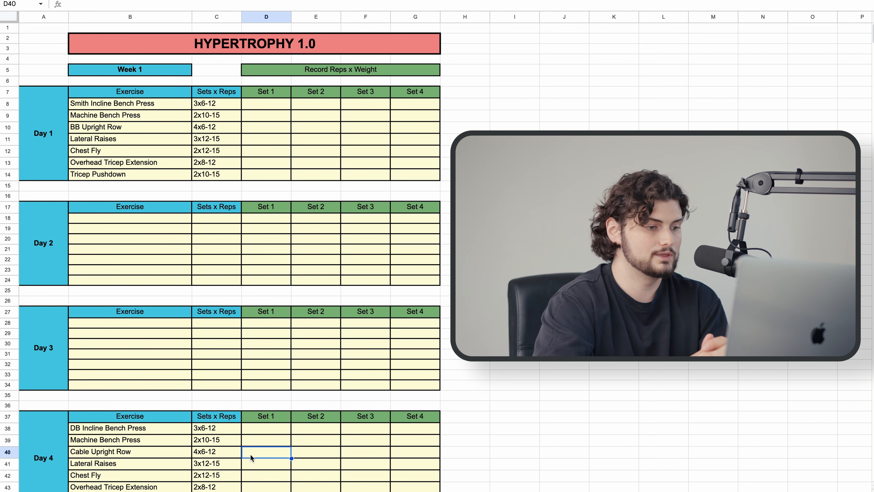
pyautogui.scroll(-3, 251, 457)
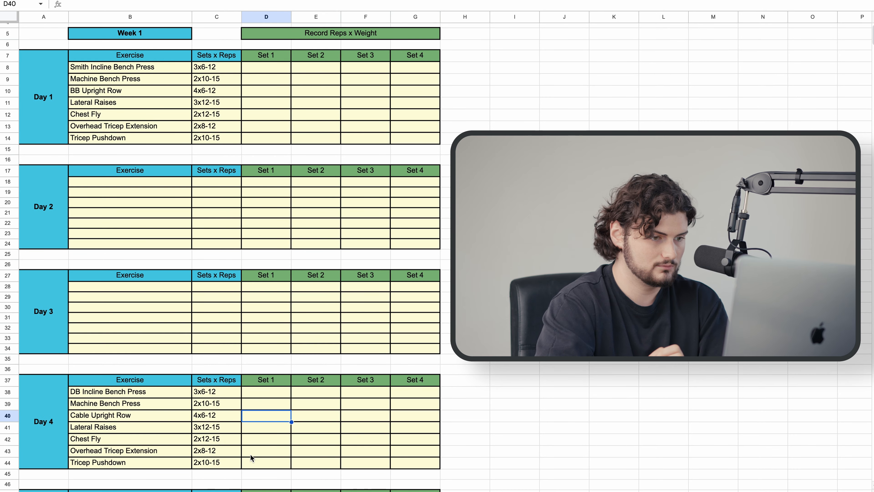
pyautogui.click(278, 439)
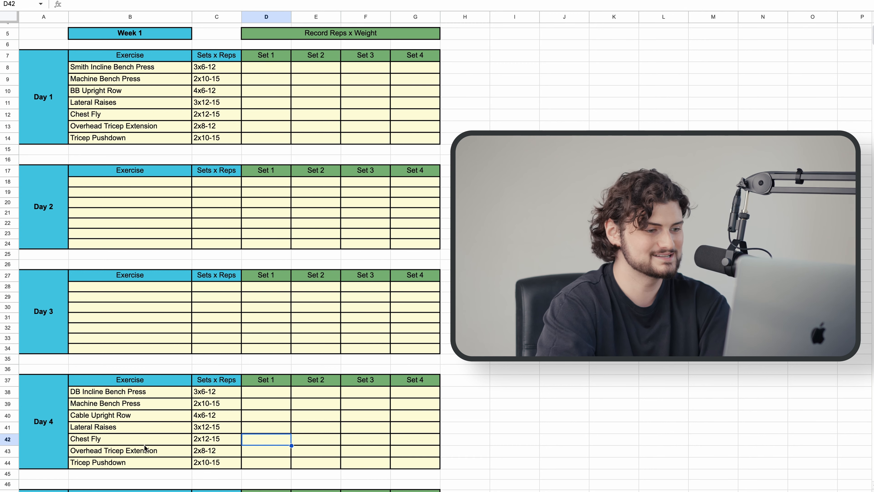
pyautogui.click(118, 441)
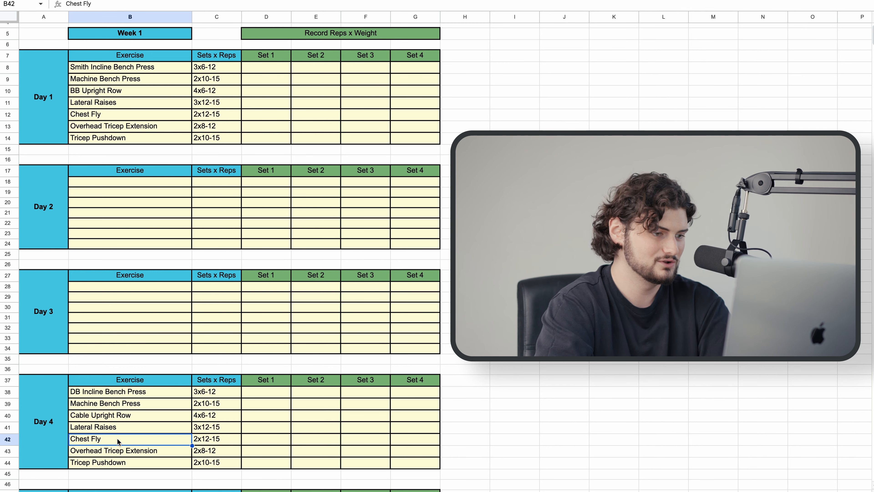
pyautogui.scroll(2, 158, 361)
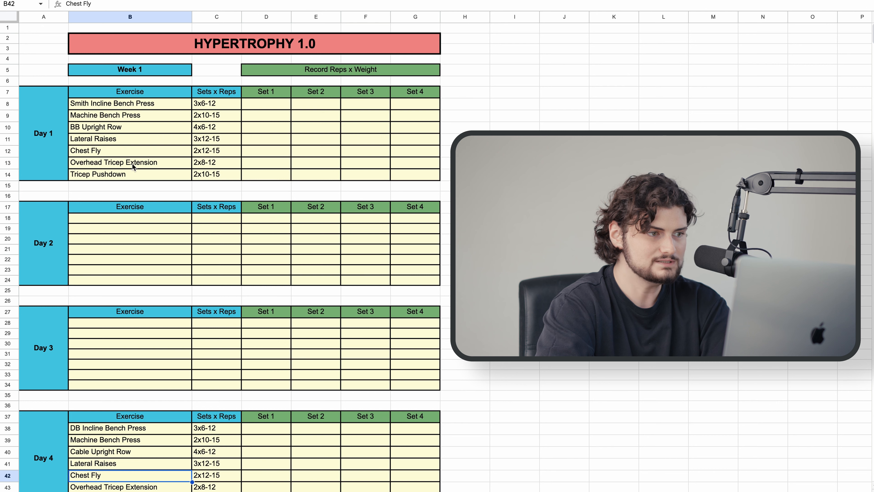
pyautogui.click(104, 152)
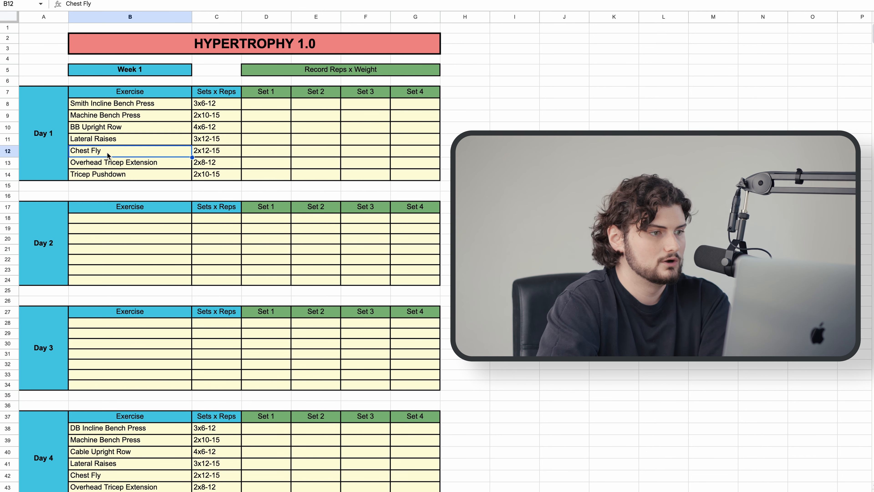
# - Rename the Lateral Raises entries to DB Lateral Raises in Day 1 and Cable Lateral Raises in Day 4
pyautogui.click(108, 138)
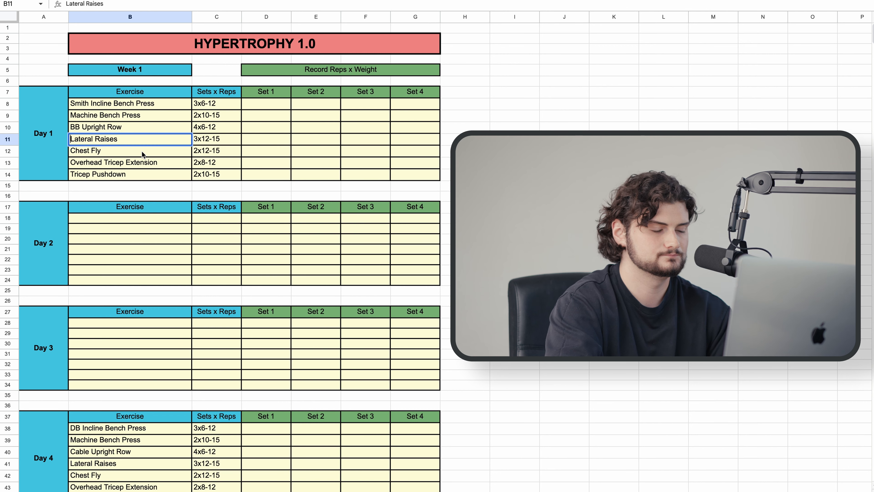
pyautogui.write('DB')
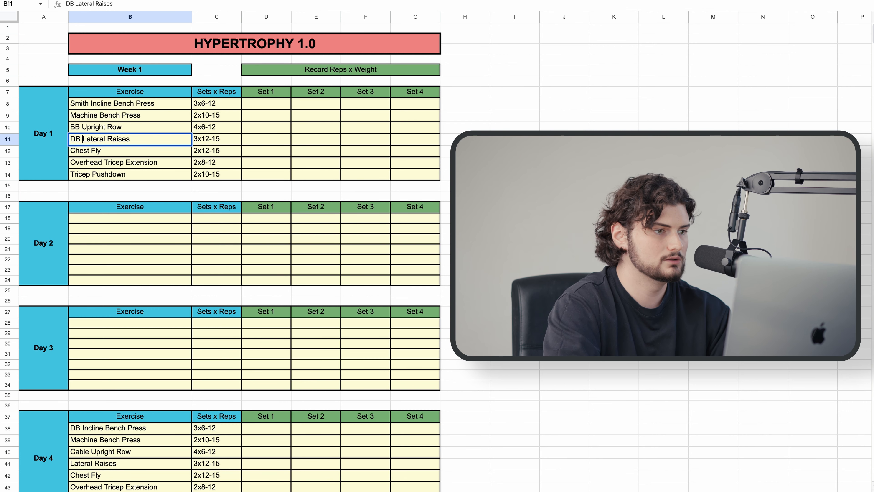
pyautogui.click(103, 465)
pyautogui.doubleClick(72, 466)
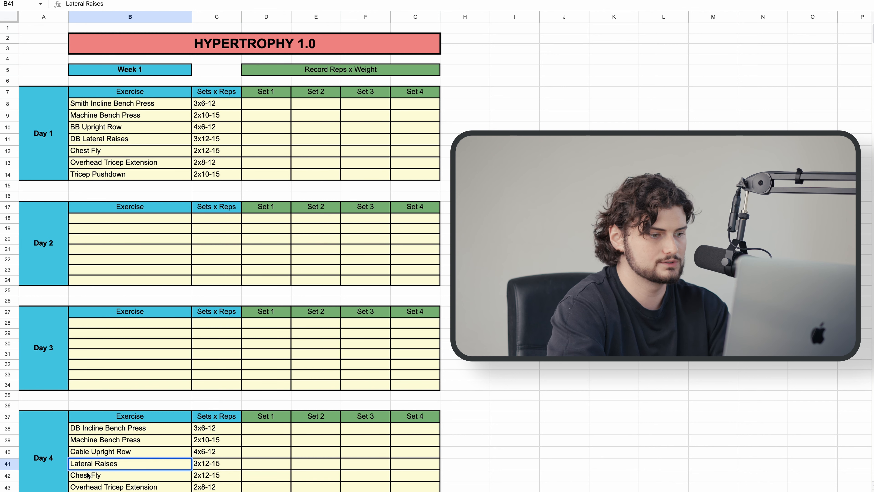
pyautogui.doubleClick(70, 463)
pyautogui.write('Cable')
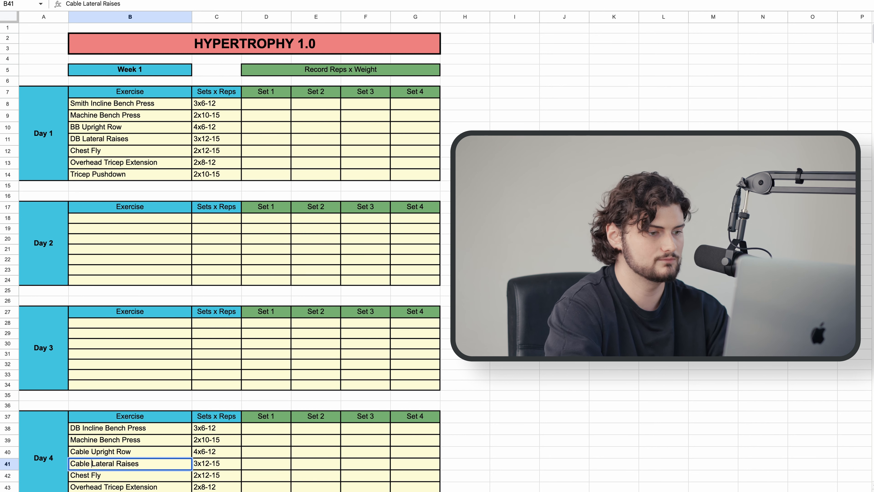
pyautogui.click(164, 441)
# - Rename Day 4's Chest Fly to Cable Chest Fly and open Day 1's Chest Fly entry for editing
pyautogui.scroll(-1, 467, 401)
pyautogui.scroll(-2, 467, 401)
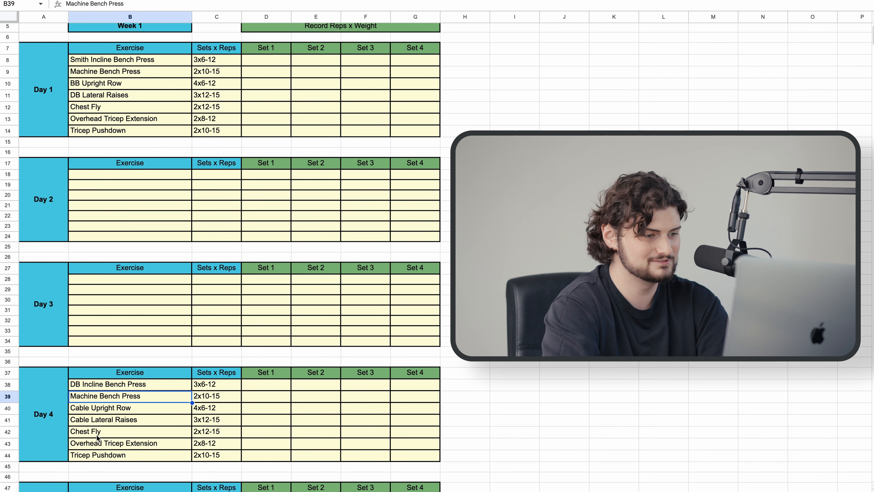
pyautogui.click(113, 431)
pyautogui.scroll(1, 113, 368)
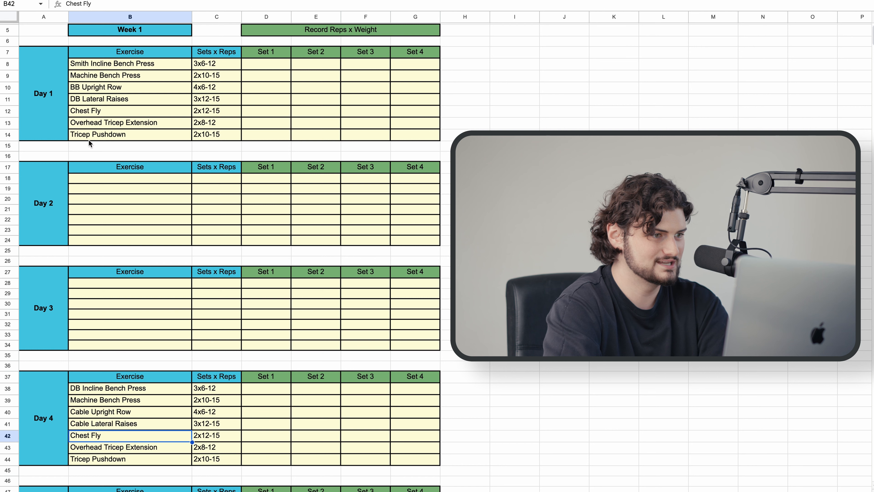
pyautogui.doubleClick(71, 111)
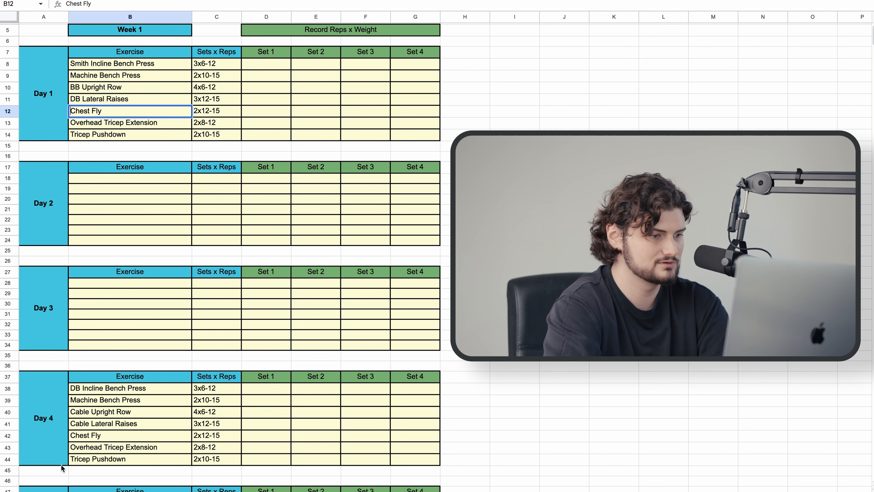
pyautogui.doubleClick(70, 433)
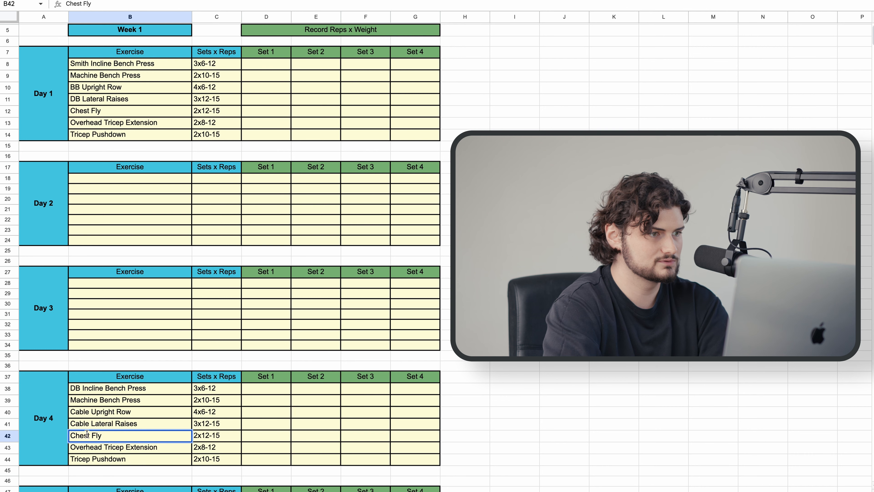
pyautogui.write('Cable')
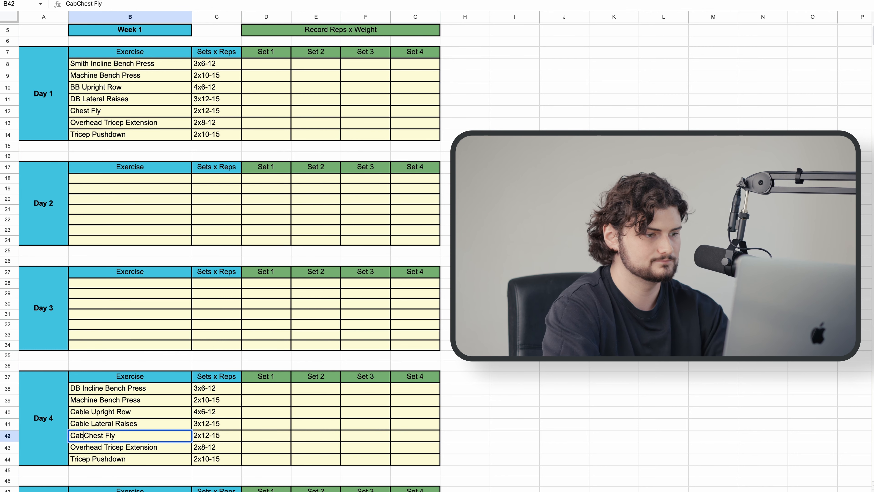
pyautogui.doubleClick(72, 111)
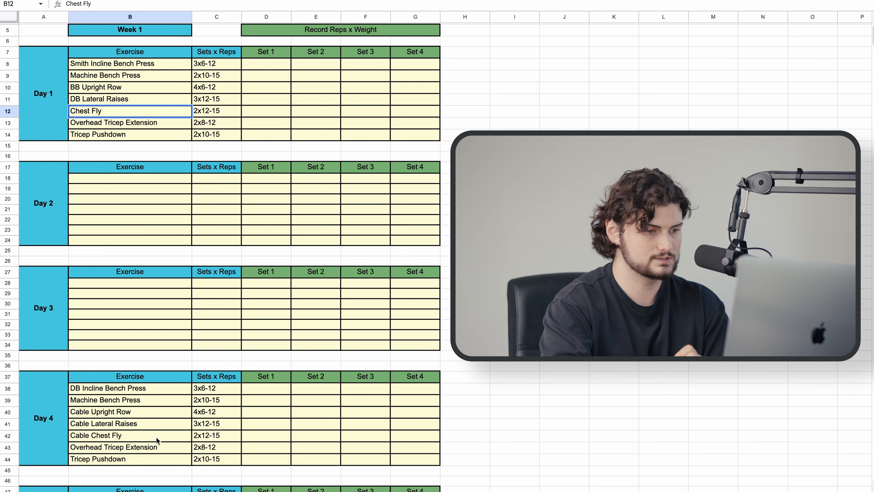
pyautogui.scroll(-1, 156, 437)
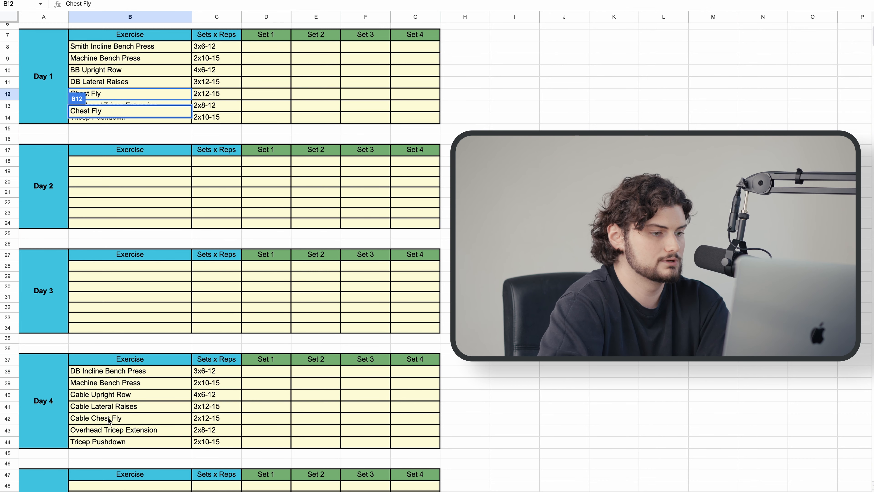
# - Rename Day 1's Chest Fly to Machine Chest Fly
pyautogui.click(125, 420)
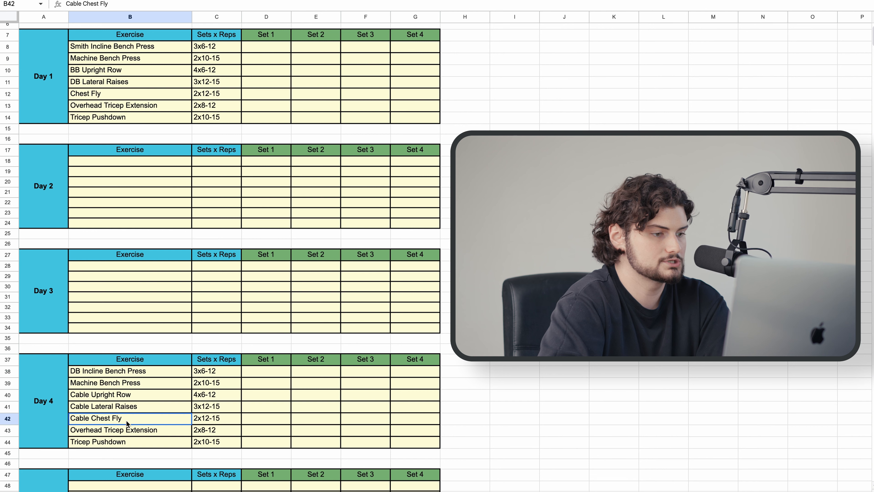
pyautogui.click(125, 434)
pyautogui.click(76, 86)
pyautogui.click(74, 94)
pyautogui.doubleClick(70, 94)
pyautogui.write('Machine')
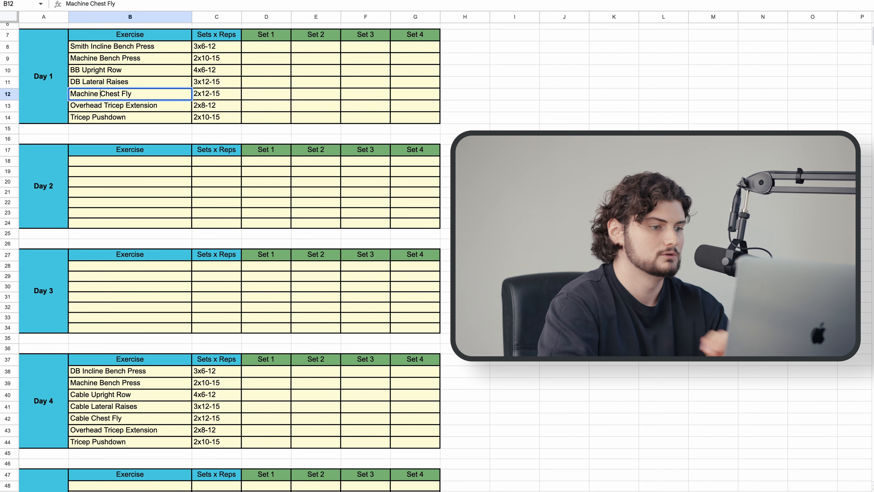
# - Rename the Overhead Tricep Extension entries to Cable Overhead Tricep Extension in Day 4 and DB Overhead Tricep Extension in Day 1
pyautogui.click(148, 431)
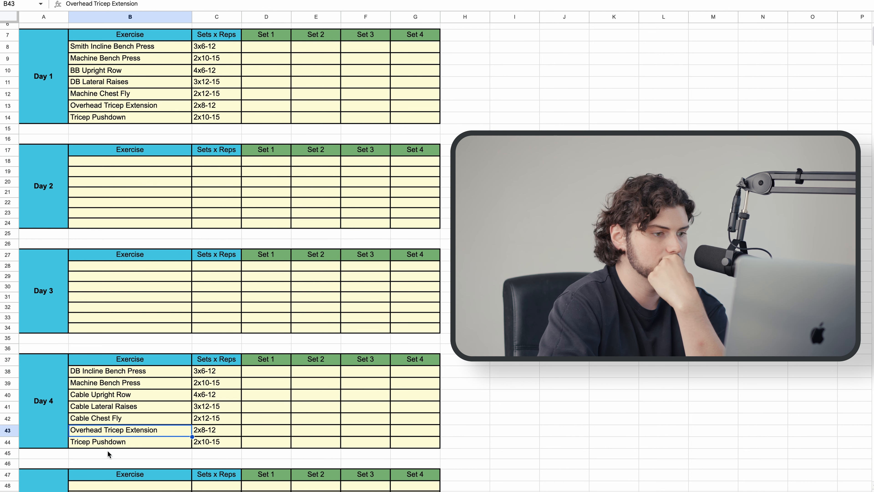
pyautogui.doubleClick(78, 430)
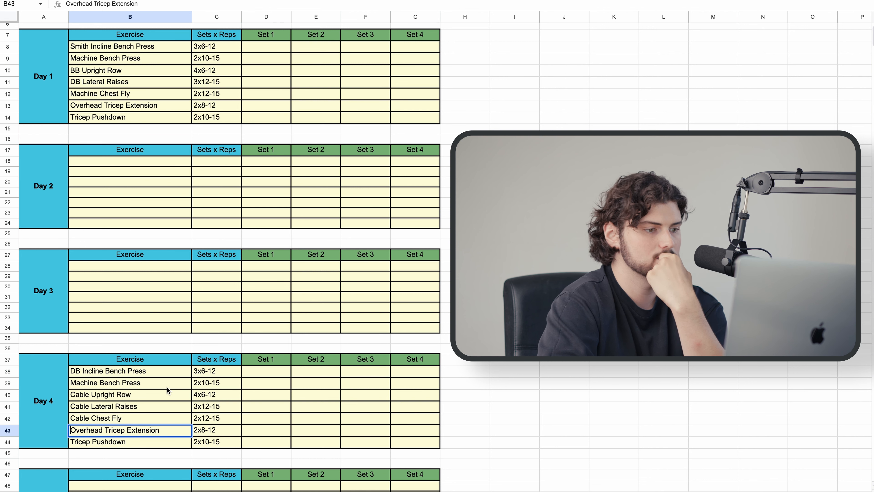
pyautogui.write('Cable')
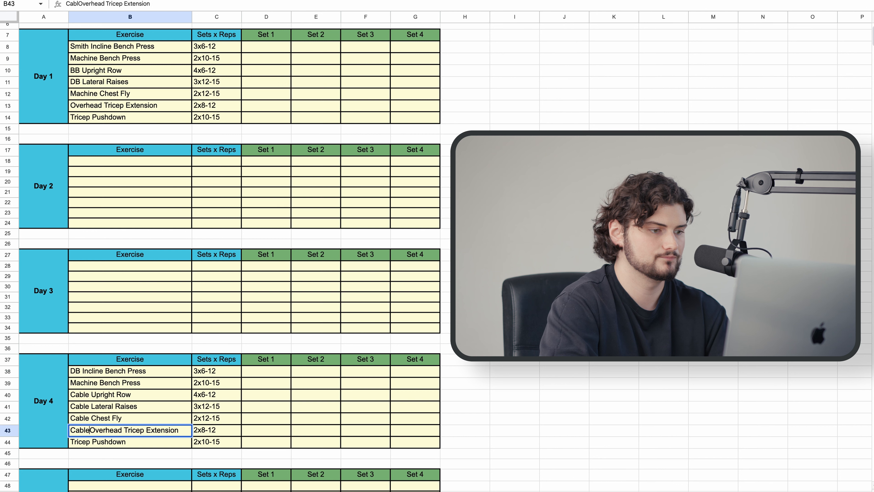
pyautogui.click(80, 109)
pyautogui.doubleClick(74, 106)
pyautogui.write('DB')
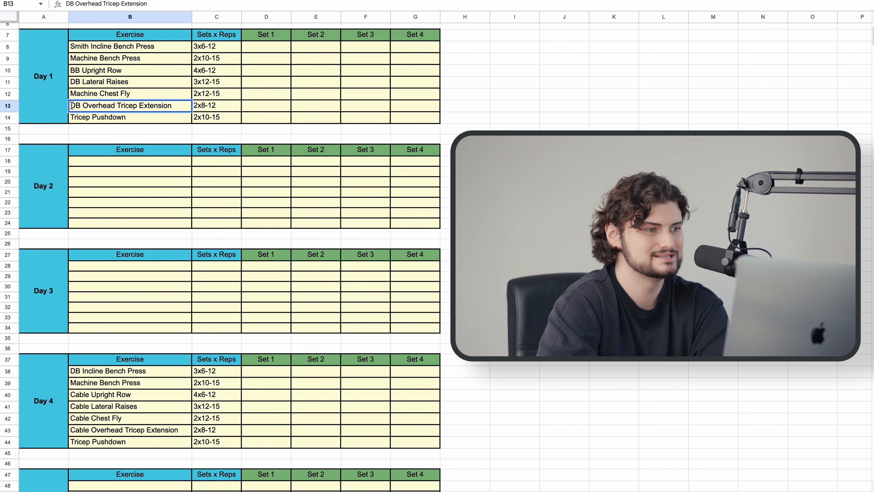
pyautogui.moveTo(73, 105); pyautogui.dragTo(108, 105)
pyautogui.click(112, 106)
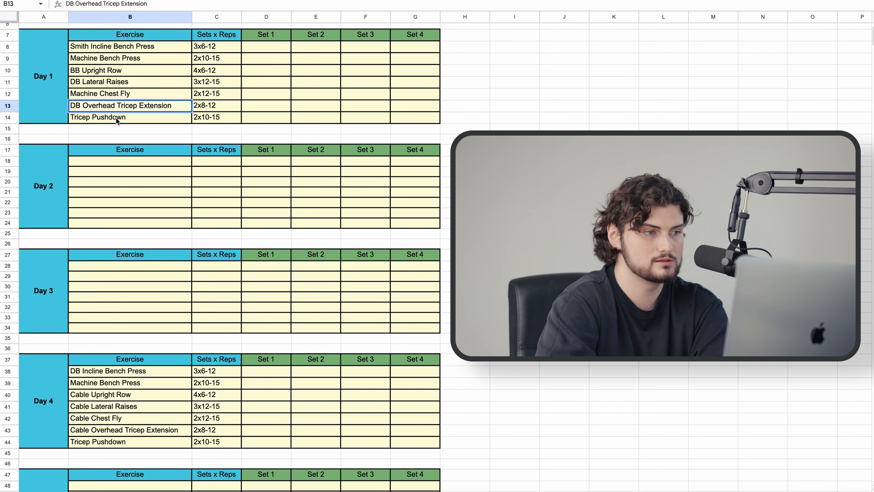
# - Rename the Tricep Pushdown entries in both Day 1 and Day 4 to Cable Tricep Pushdown
pyautogui.doubleClick(80, 118)
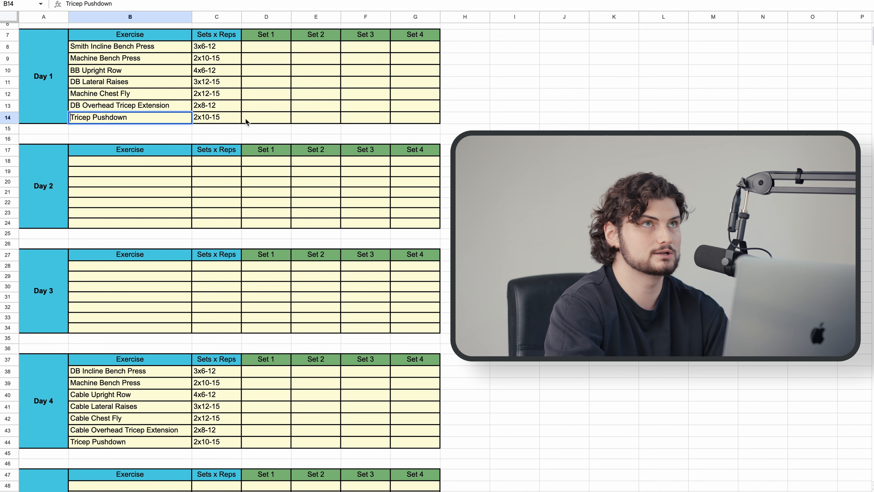
pyautogui.write('Cable')
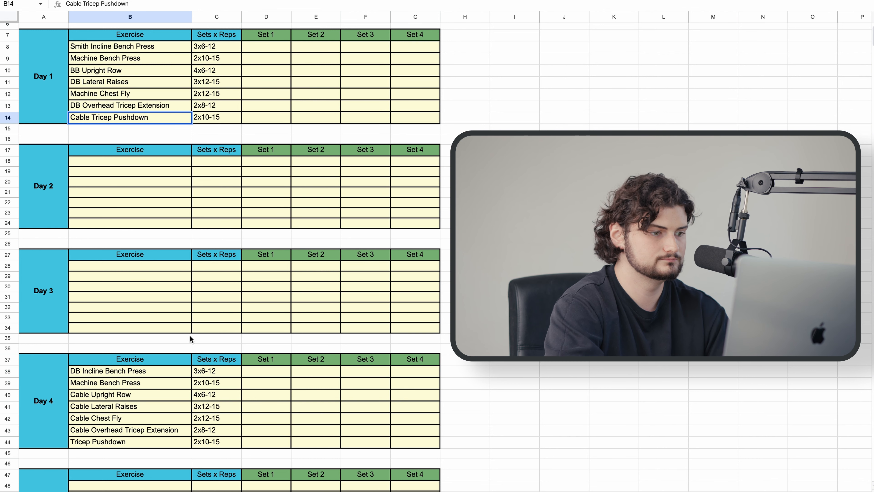
pyautogui.doubleClick(72, 441)
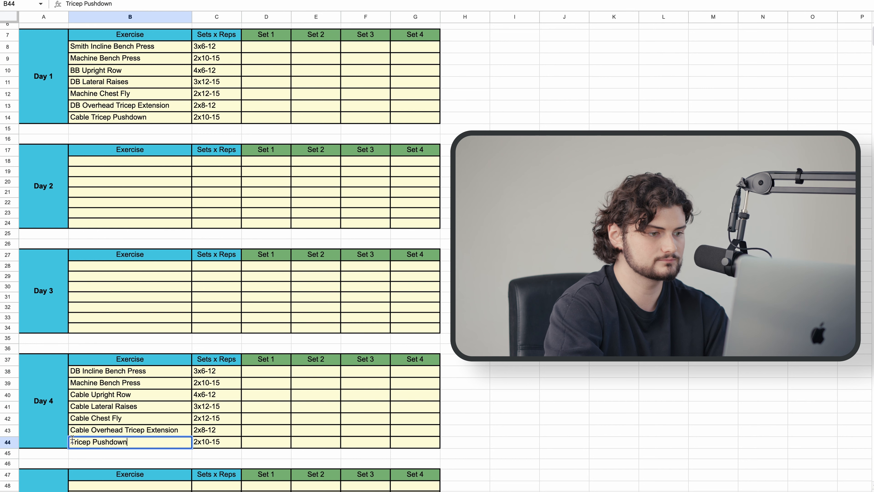
pyautogui.write('Cable')
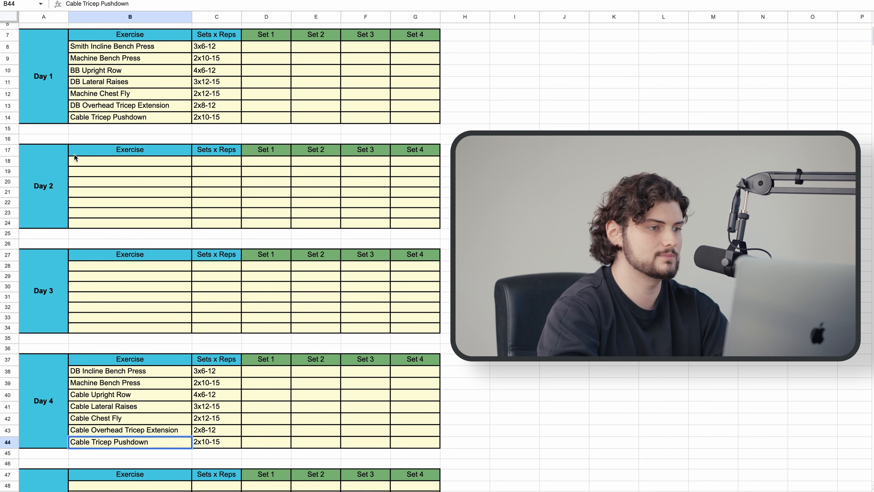
# - Enter Chest-Supported T-Bar Row and Lat Pulldowns as the first two exercises of Day 2
pyautogui.click(78, 164)
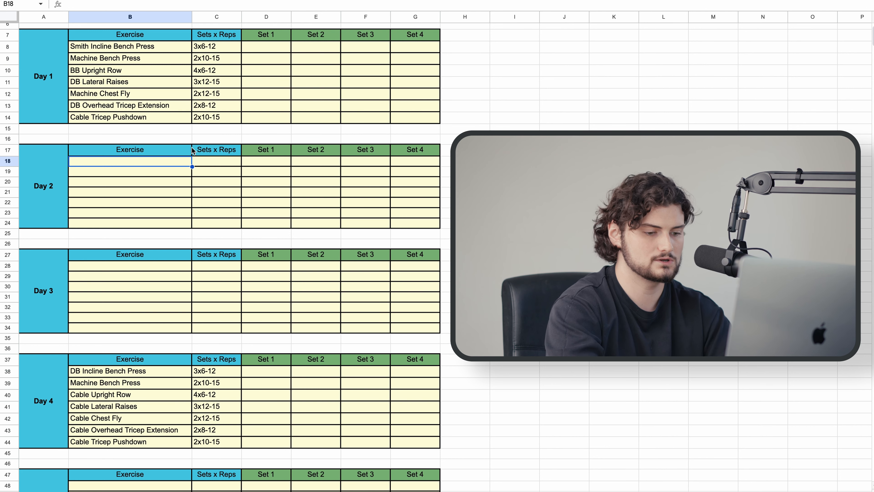
pyautogui.write('Chest-S')
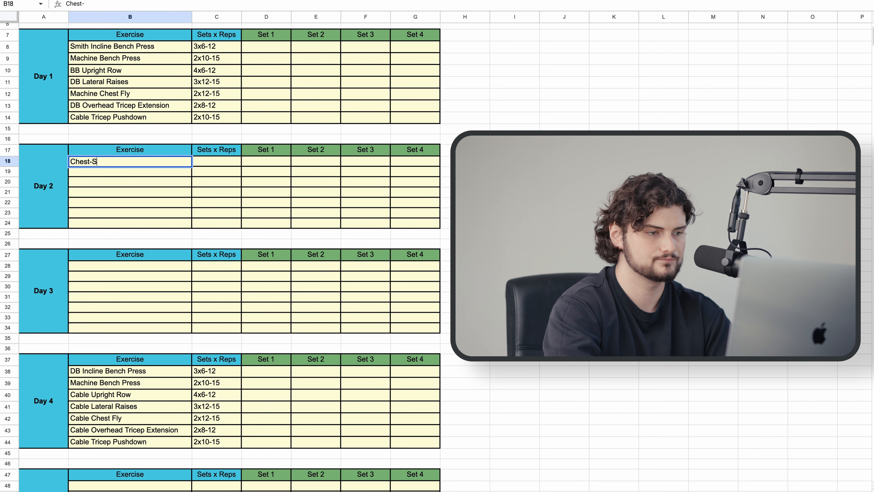
pyautogui.write('upported T')
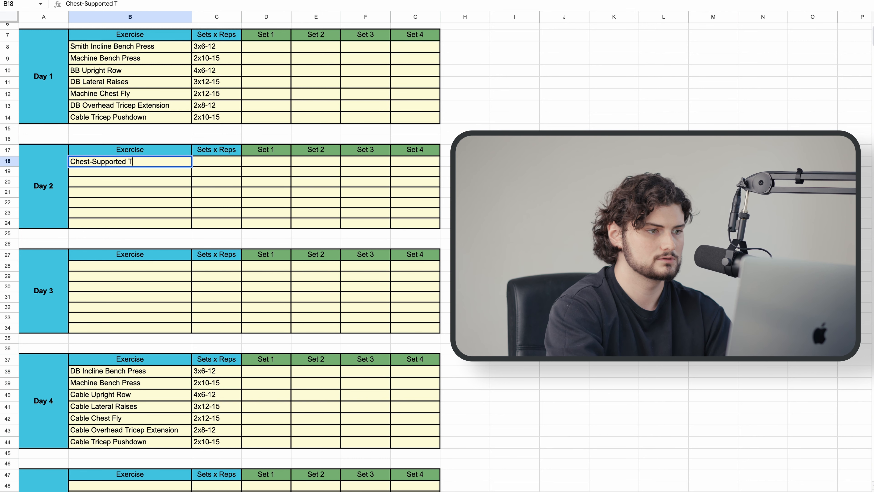
pyautogui.write('0-Bar Row')
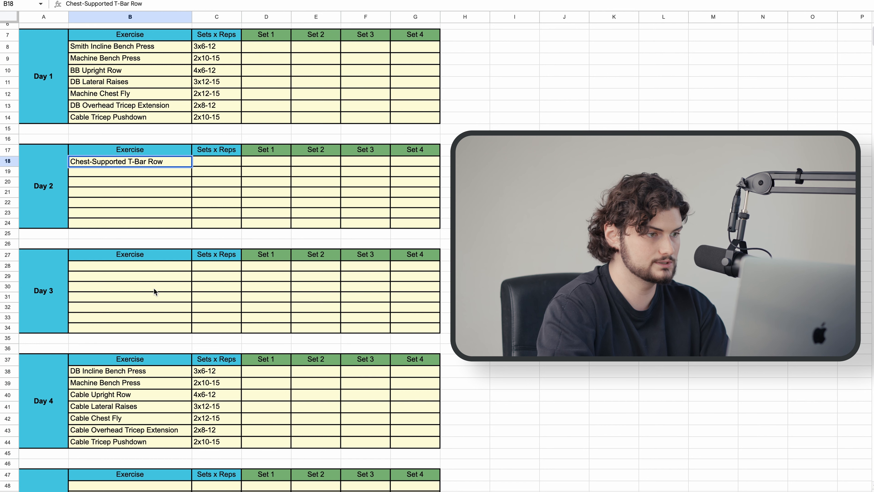
pyautogui.click(86, 173)
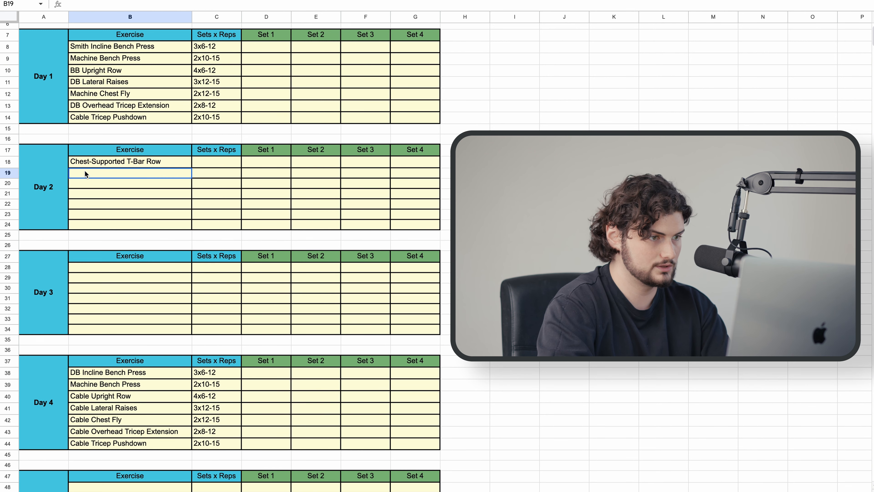
pyautogui.doubleClick(90, 172)
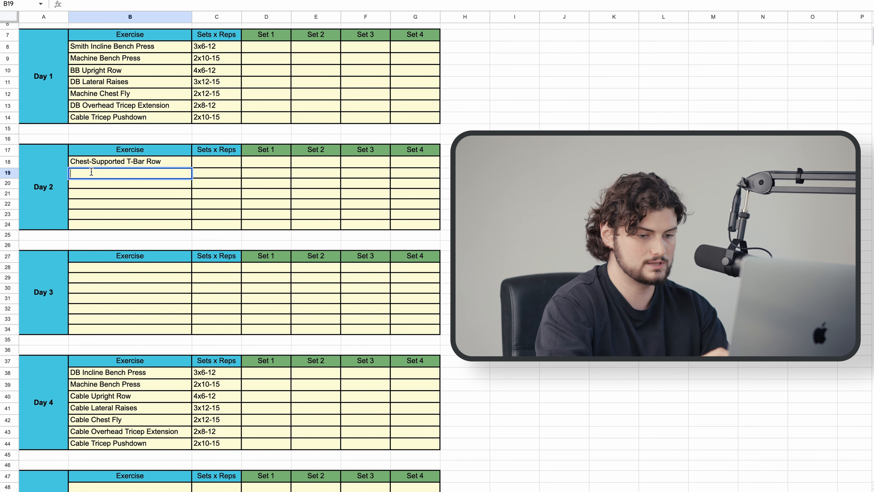
pyautogui.write('Lat Pulldowns')
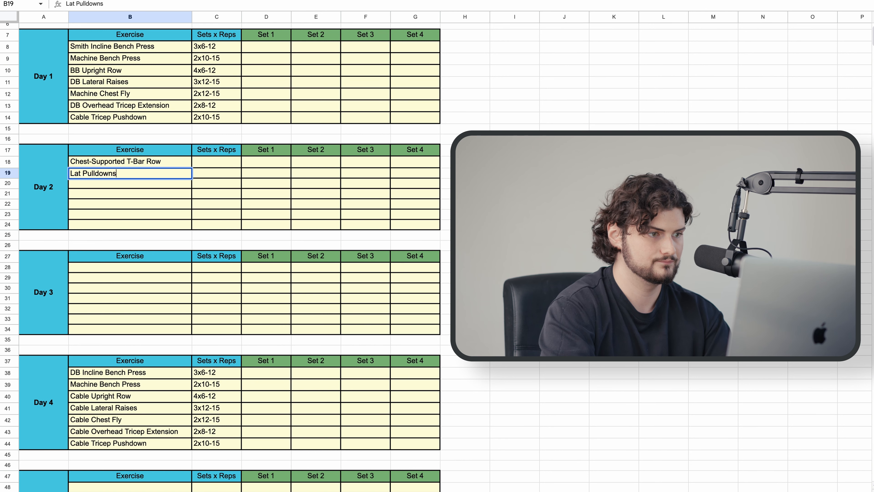
pyautogui.click(79, 184)
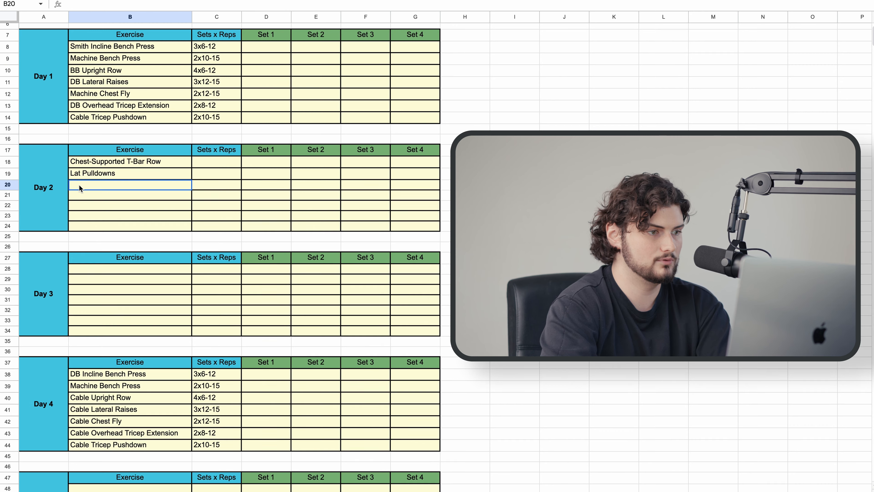
# - Set the sets and reps for Day 2's Chest-Supported T-Bar Row to 3x6-12
pyautogui.click(212, 162)
pyautogui.write('3')
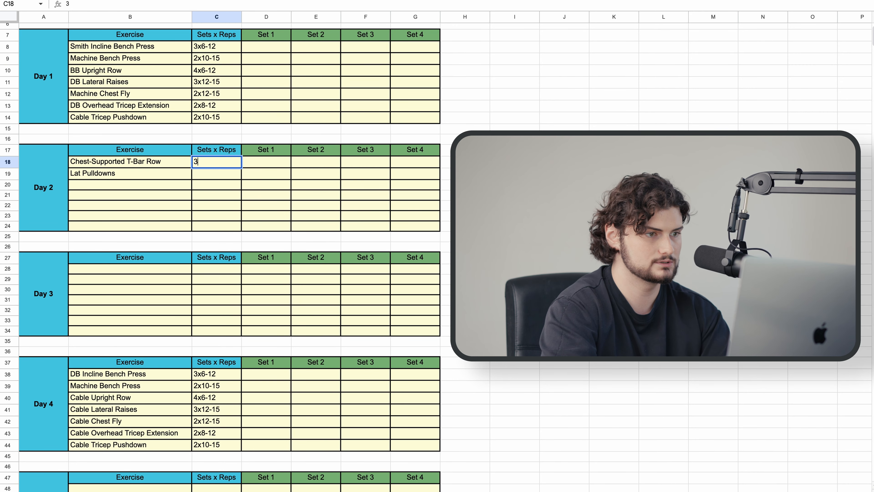
pyautogui.write('x6-12')
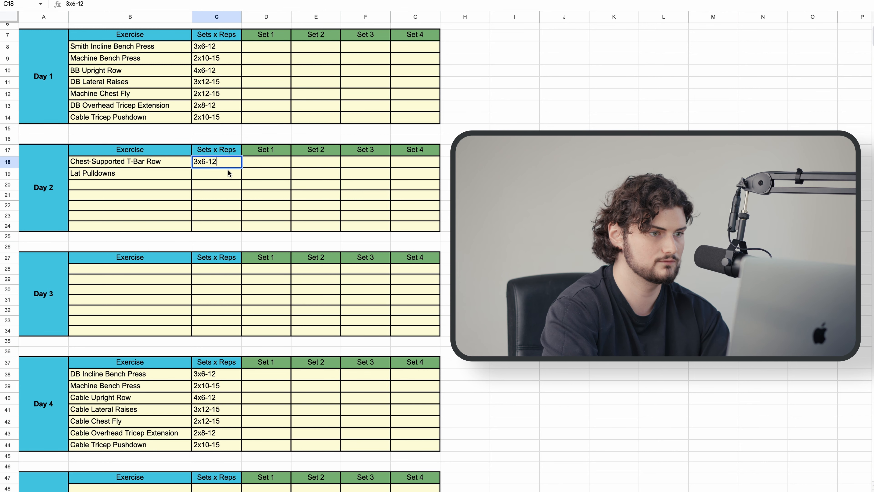
pyautogui.click(224, 176)
# - Change the sets and reps for Day 1's Machine Bench Press to 2x8-12
pyautogui.doubleClick(210, 61)
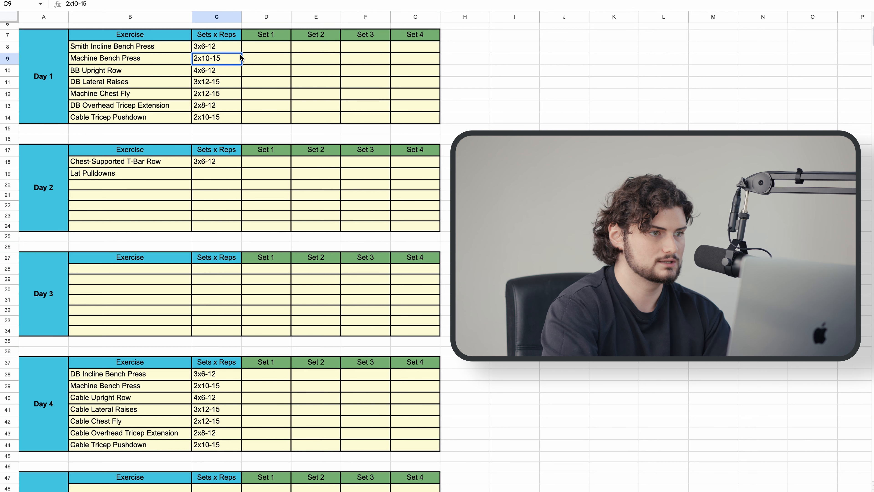
pyautogui.press('BackSpace')
pyautogui.press('BackSpace')
pyautogui.write('8')
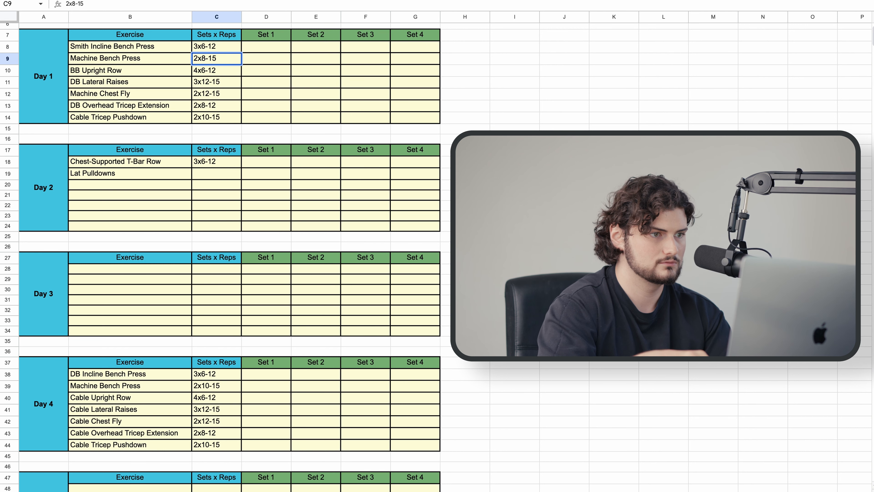
pyautogui.press('BackSpace')
pyautogui.press('BackSpace')
pyautogui.write('12')
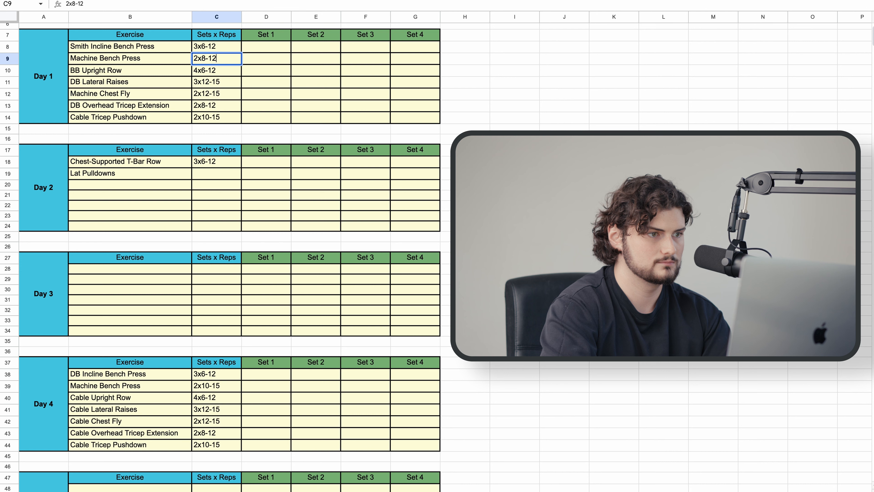
# - Set the sets and reps for Day 4's Machine Bench Press and Day 2's Lat Pulldowns to 2x8-12
pyautogui.doubleClick(223, 386)
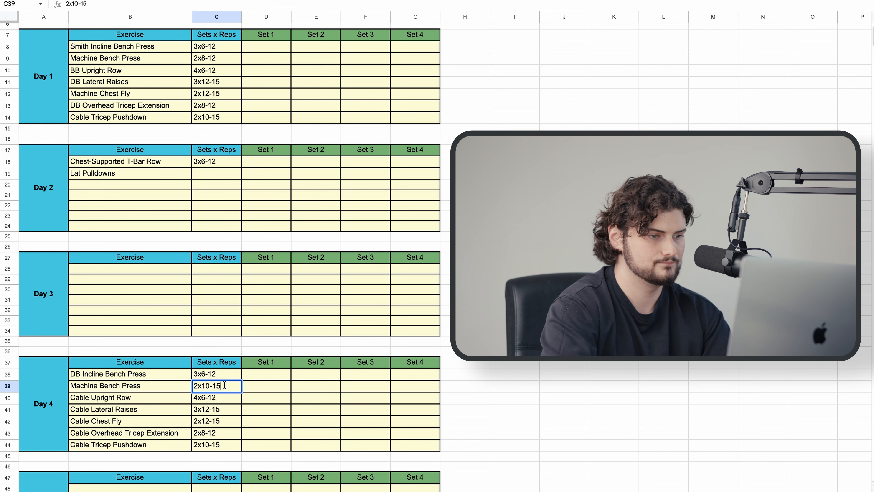
pyautogui.press('BackSpace')
pyautogui.press('BackSpace')
pyautogui.press('BackSpace')
pyautogui.press('BackSpace')
pyautogui.press('BackSpace')
pyautogui.write('8')
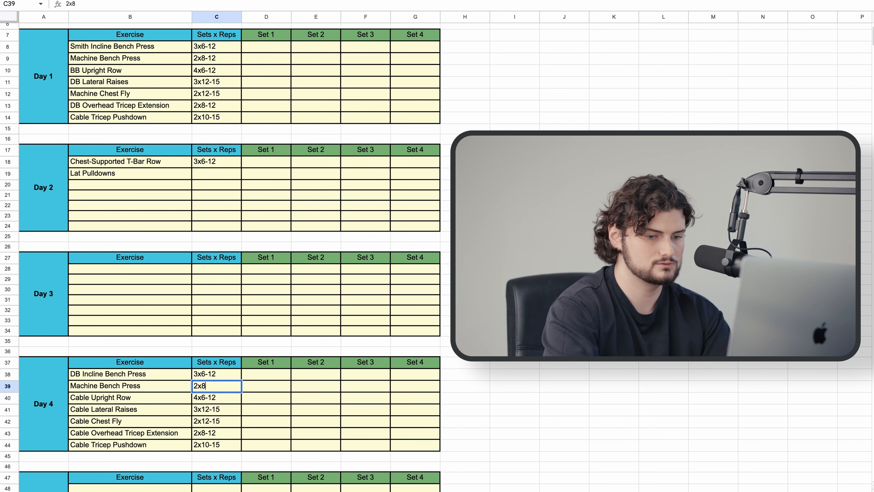
pyautogui.write('-12')
pyautogui.click(205, 175)
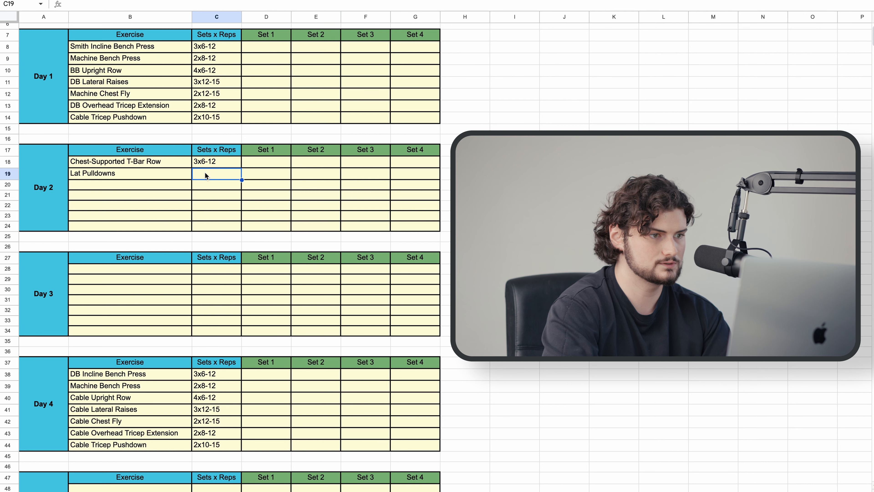
pyautogui.write('2x8-12')
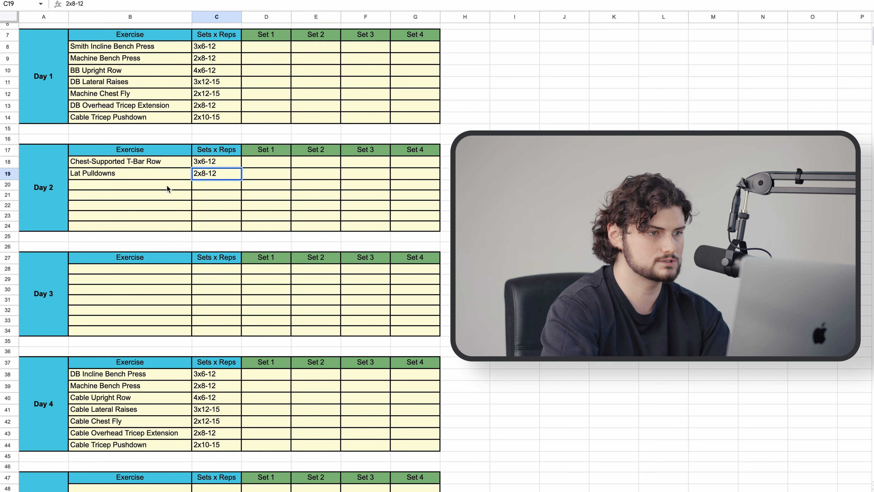
# - Enter Pull-Ups as the first exercise of Day 5 with sets and reps of 3x6-12
pyautogui.scroll(-1, 167, 332)
pyautogui.scroll(-3, 167, 329)
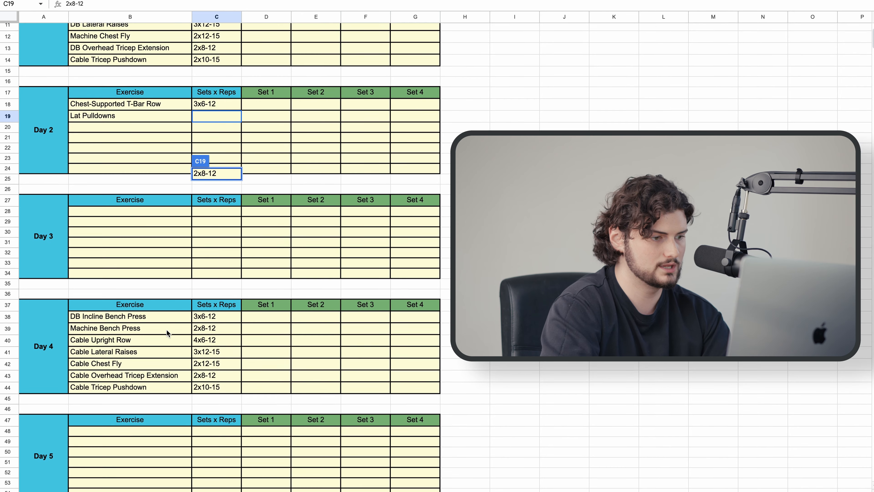
pyautogui.click(119, 429)
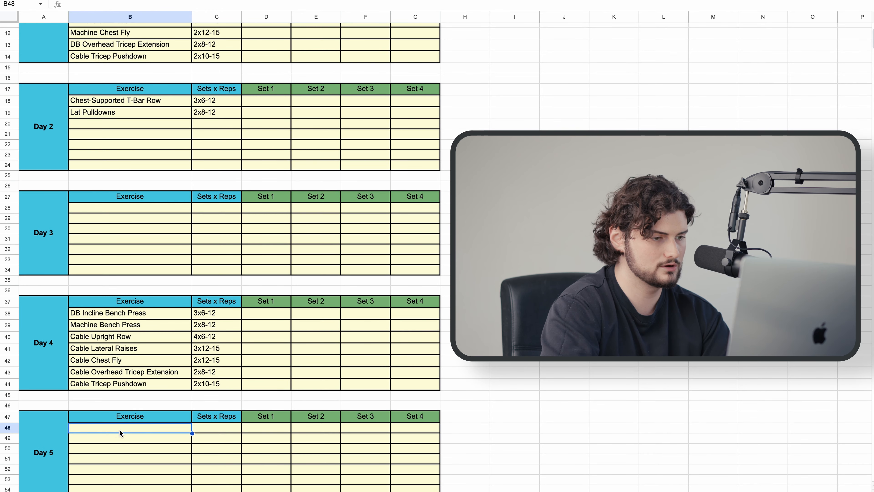
pyautogui.doubleClick(147, 429)
pyautogui.write('Pull-Ups')
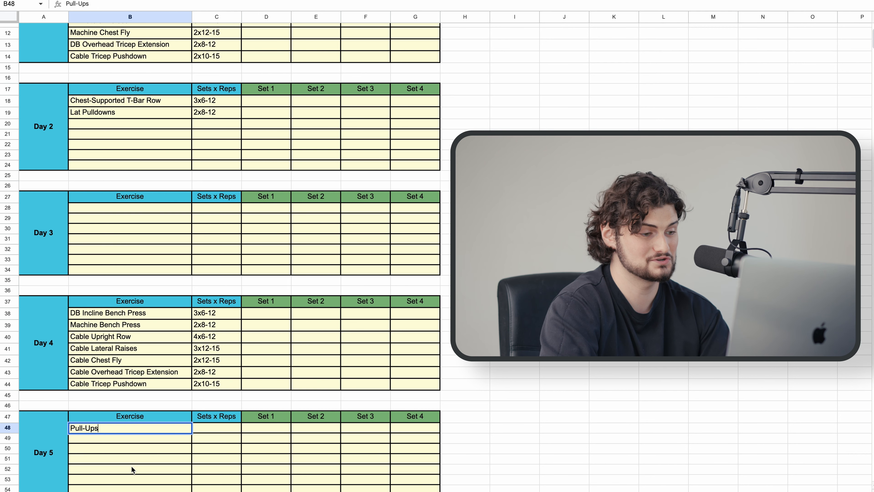
pyautogui.click(217, 432)
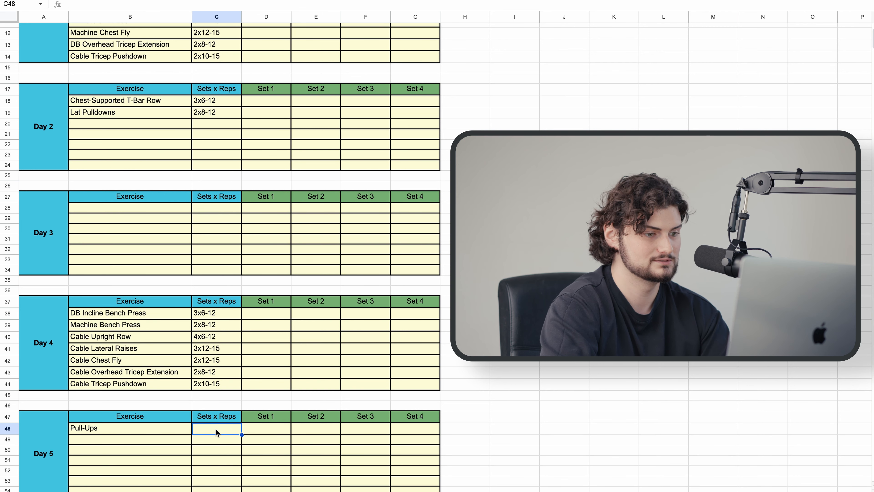
pyautogui.write('3x6-12')
pyautogui.click(216, 441)
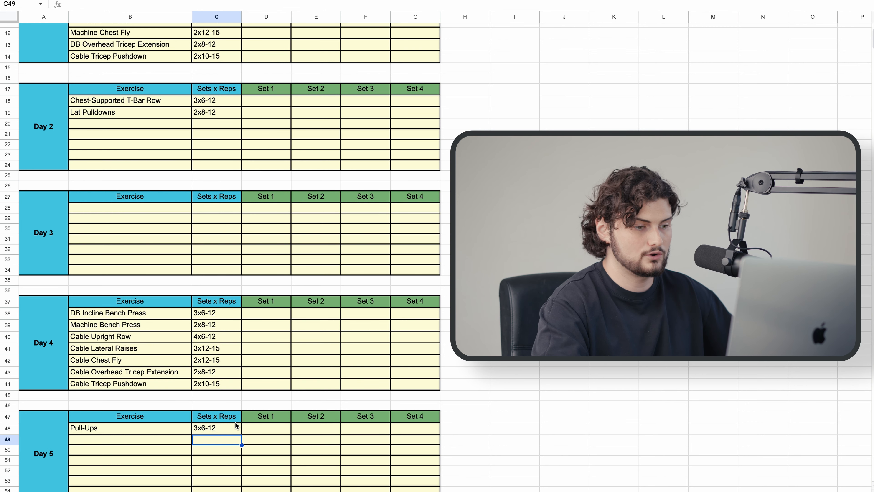
# - Enter Machine Rows as the second exercise of Day 5 with sets and reps of 2x8-12
pyautogui.click(143, 442)
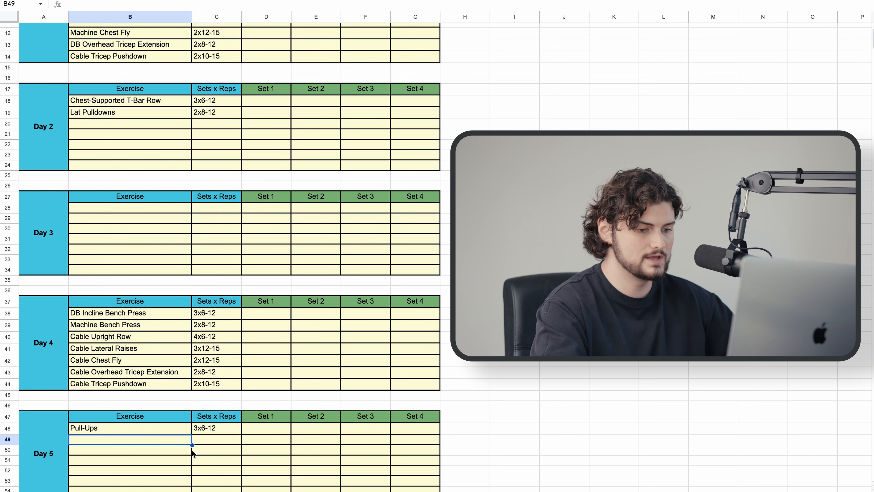
pyautogui.write('Machine ')
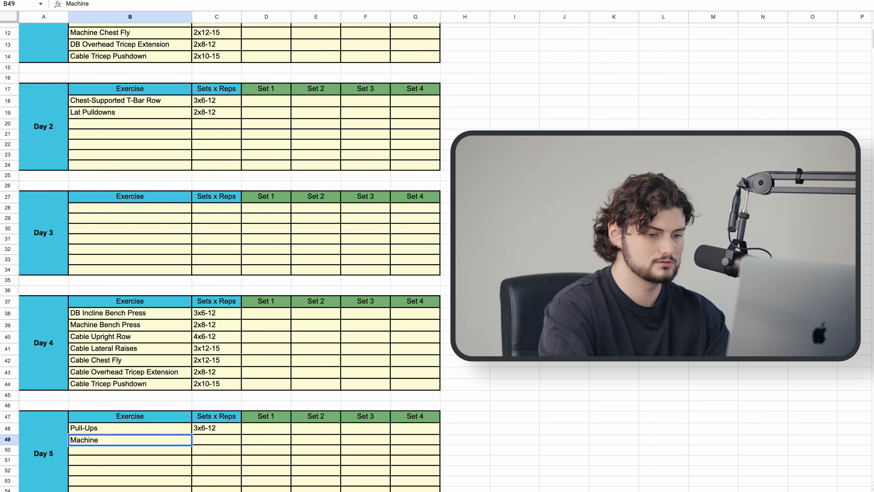
pyautogui.write('Rows')
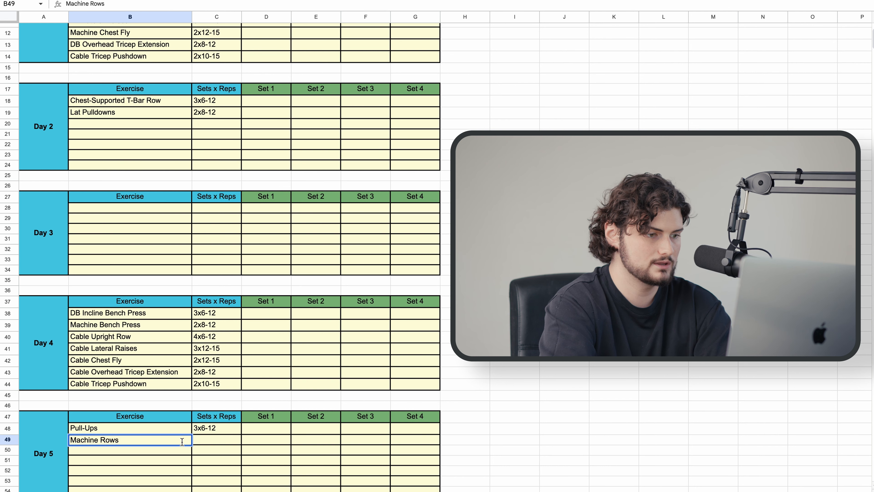
pyautogui.click(221, 443)
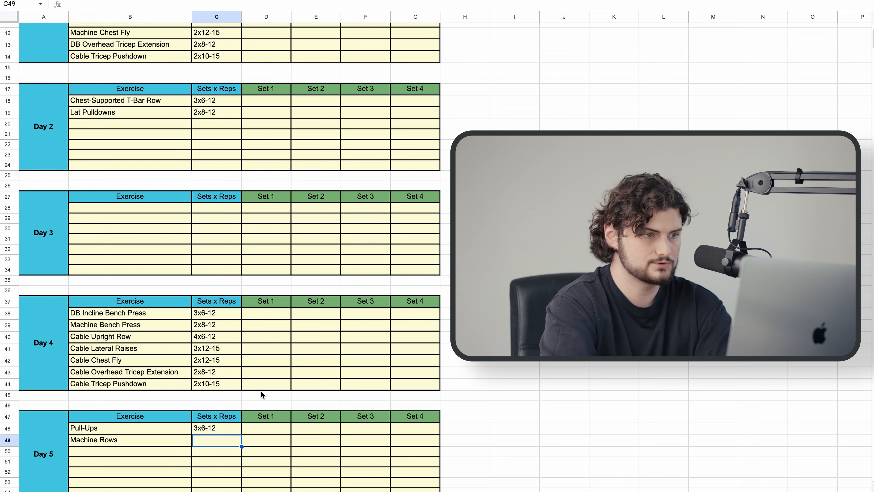
pyautogui.scroll(5, 268, 375)
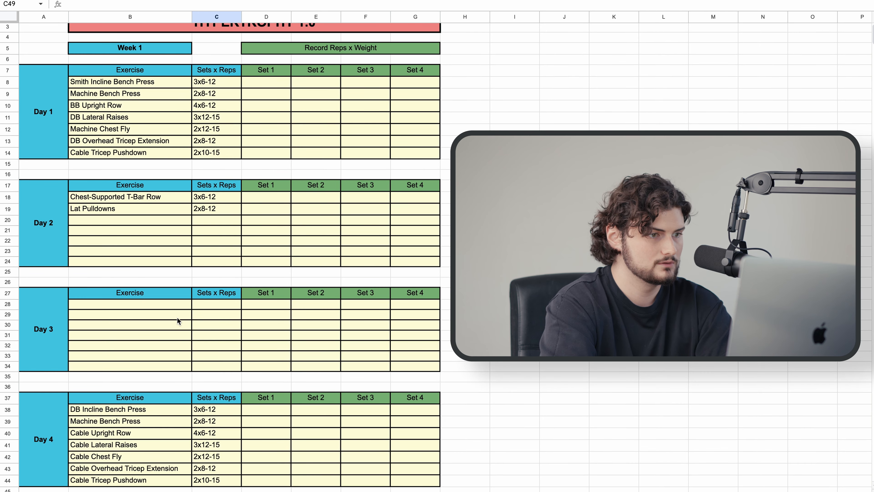
pyautogui.scroll(-5, 173, 310)
pyautogui.write('2')
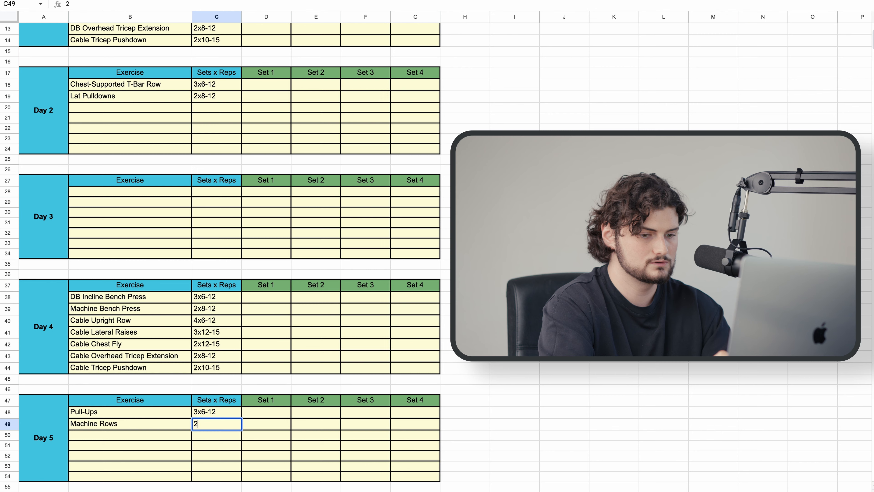
pyautogui.write('x8-12')
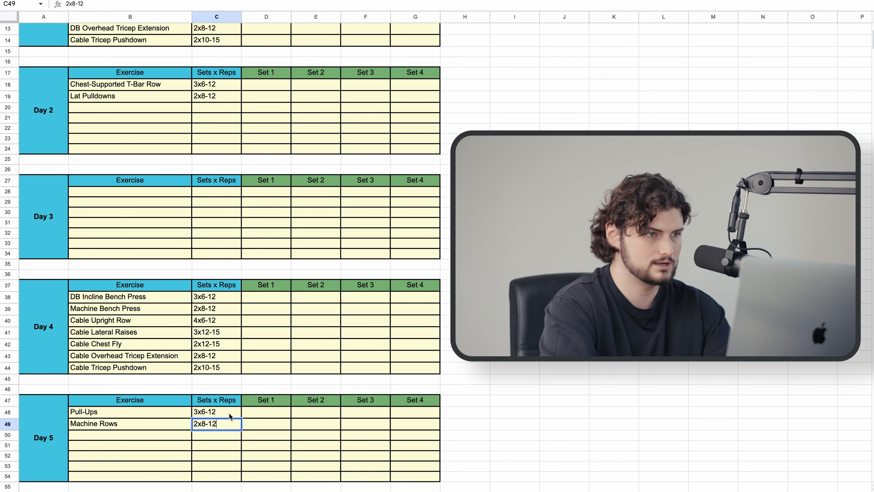
# - Enter Straight-Arm Lat Pulldown as the third exercise of Day 2 with sets and reps of 2x12-15
pyautogui.scroll(3, 229, 413)
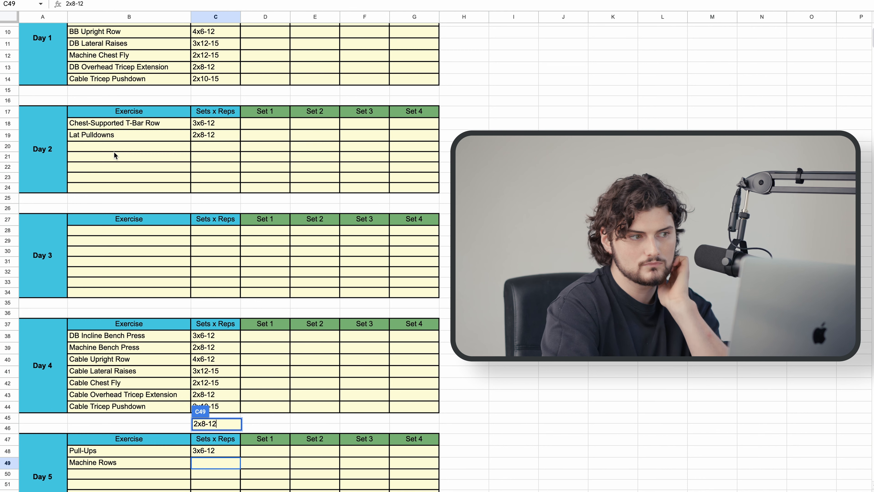
pyautogui.click(109, 147)
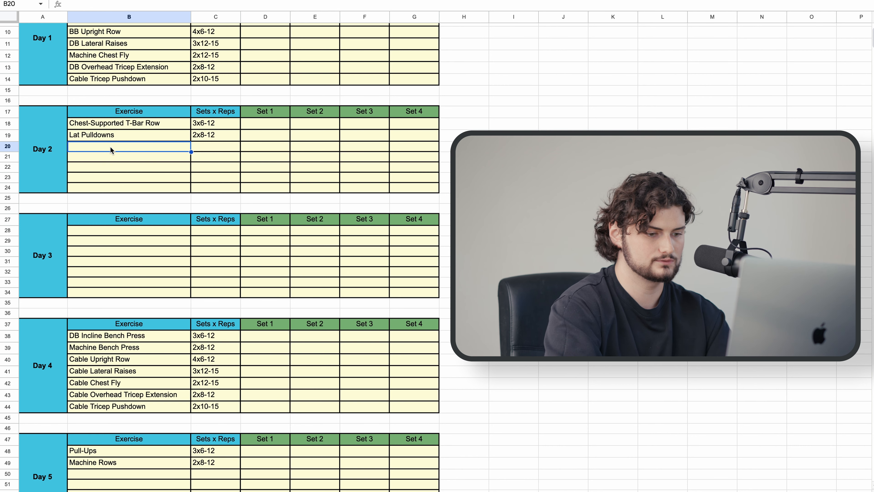
pyautogui.write('Straight')
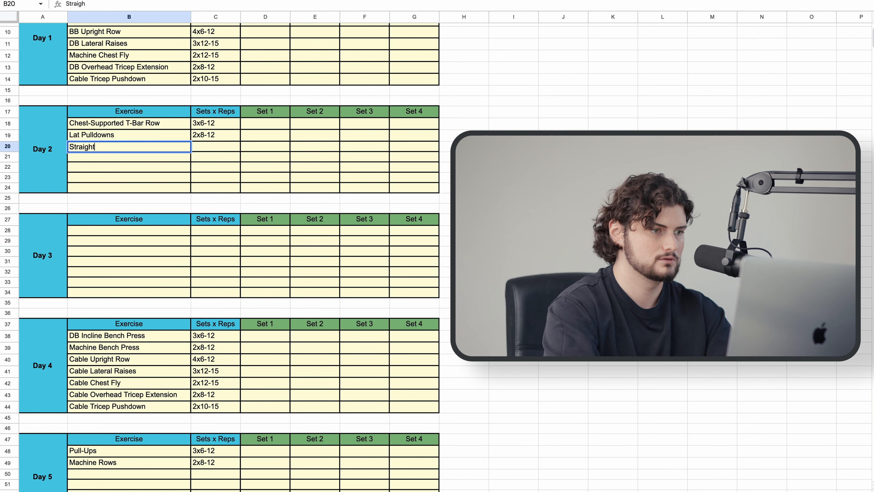
pyautogui.write('-Arm Lat ')
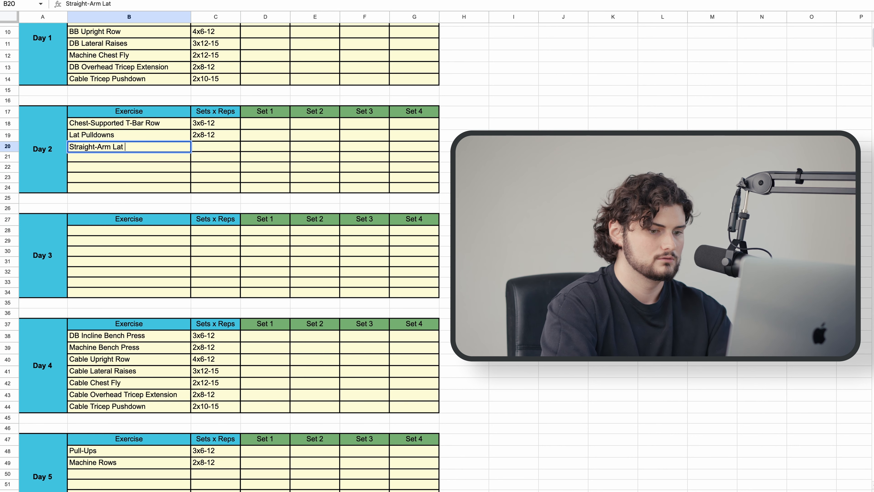
pyautogui.write('Pulldown')
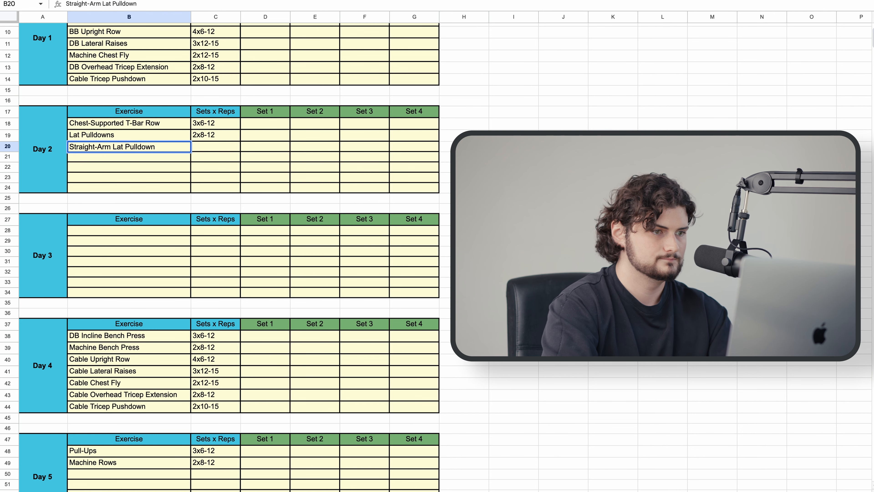
pyautogui.click(209, 146)
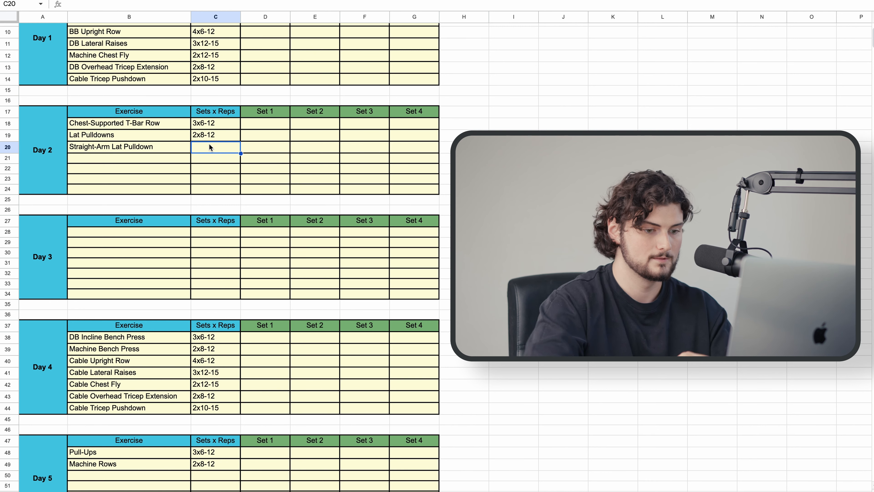
pyautogui.write('2')
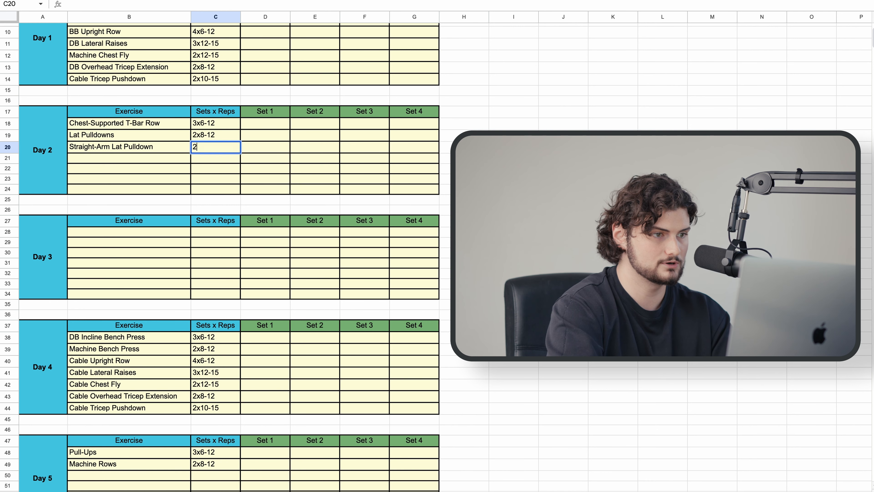
pyautogui.write('x12-15')
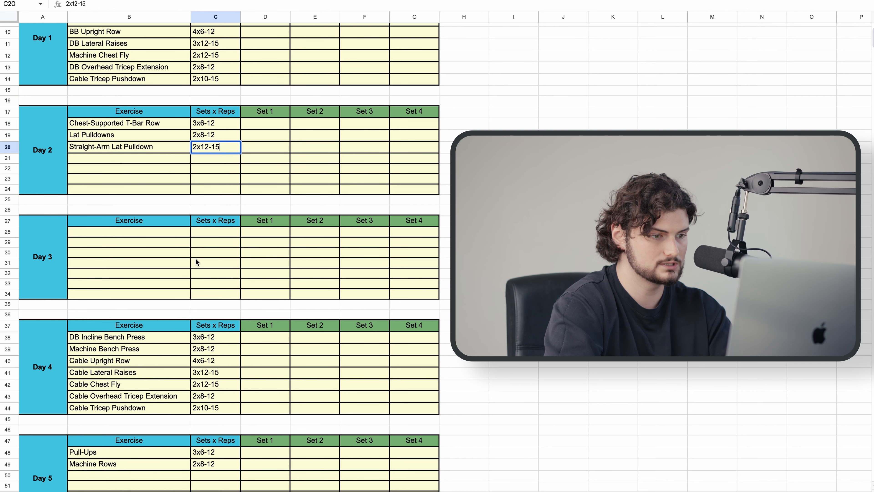
# - Add Straight-Arm Lat Pulldown as Day 5's third exercise with sets and reps of 2x12-15
pyautogui.scroll(-1, 196, 261)
pyautogui.click(132, 470)
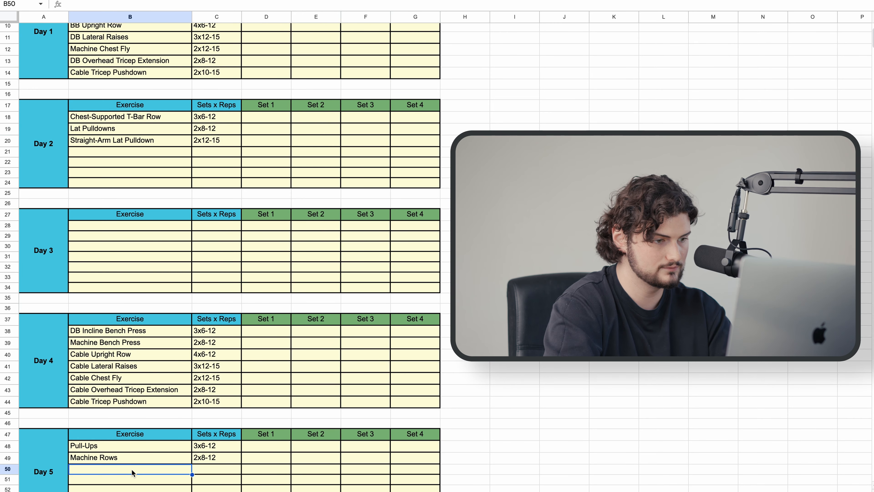
pyautogui.write('St')
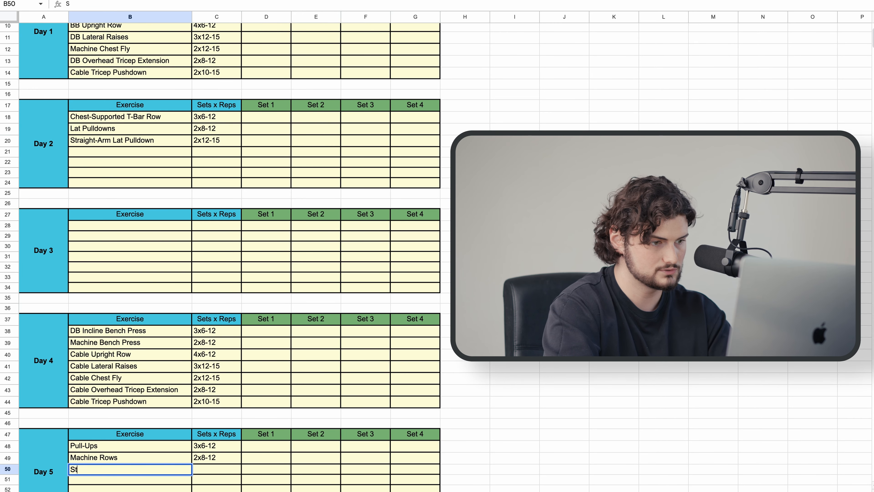
pyautogui.write('raight-Arm Lat Pulldown')
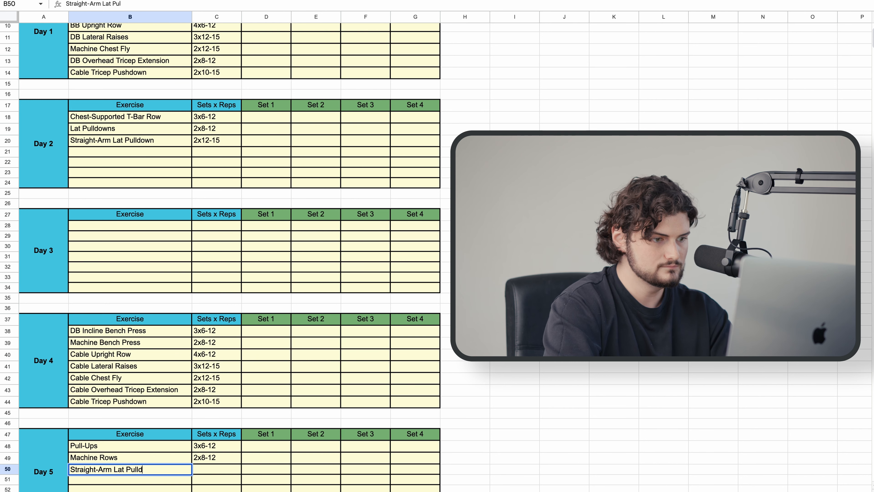
pyautogui.click(216, 470)
pyautogui.write('2')
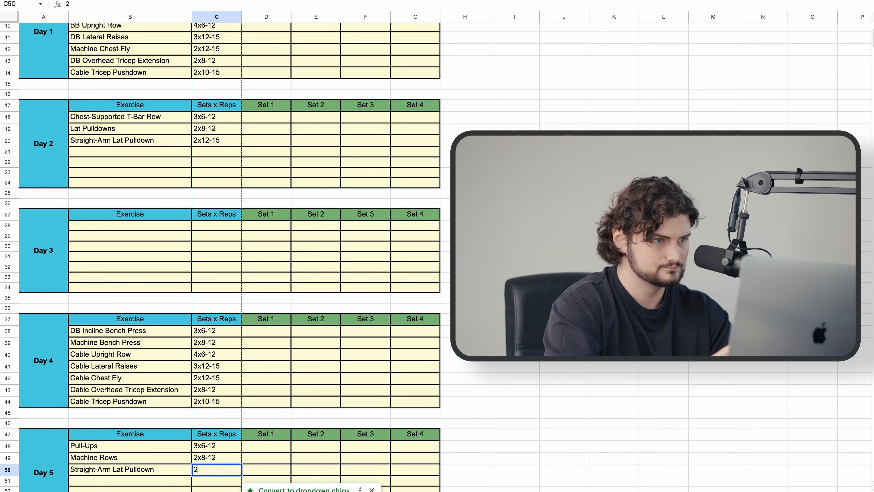
pyautogui.write('x12')
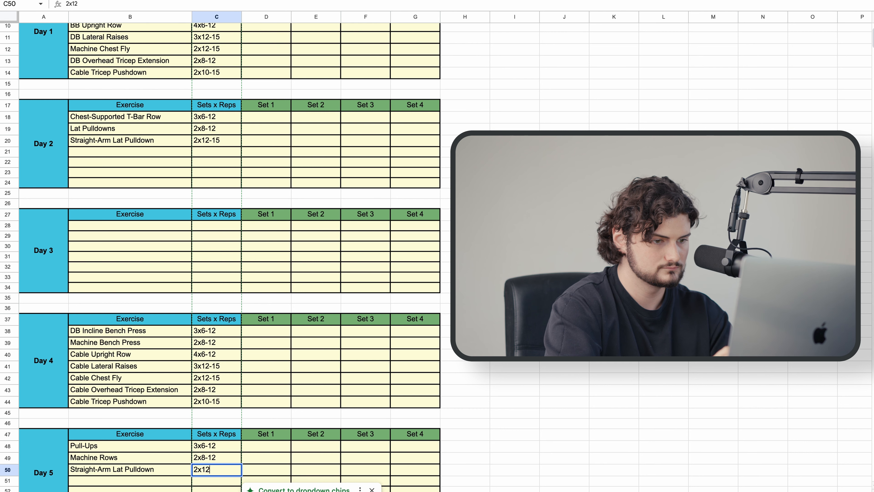
pyautogui.write('-15')
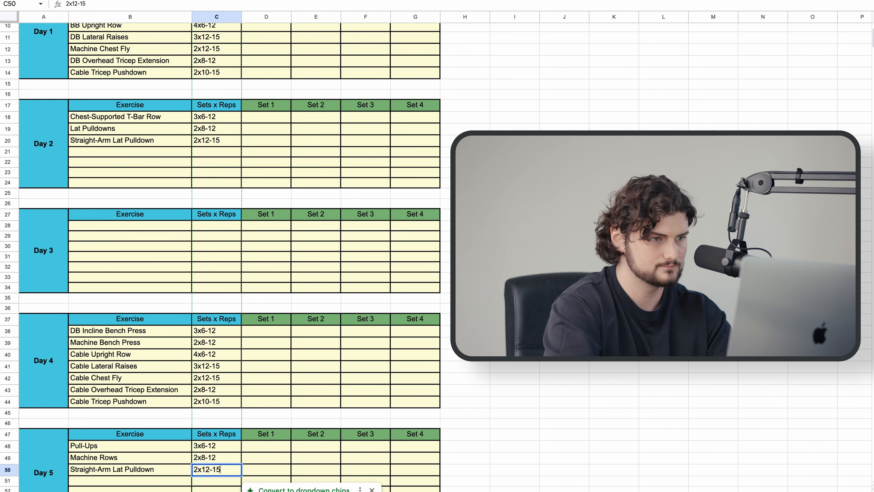
# - Rename the straight-arm exercises to Cable Straight-Arm Lat Pulldown on Day 2 and Machine Straight-Arm Lat Pulldown on Day 5
pyautogui.click(131, 182)
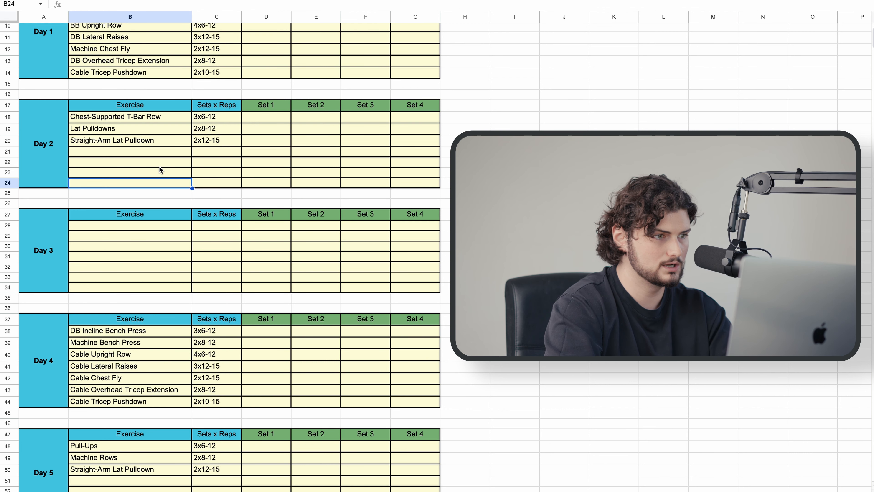
pyautogui.doubleClick(72, 139)
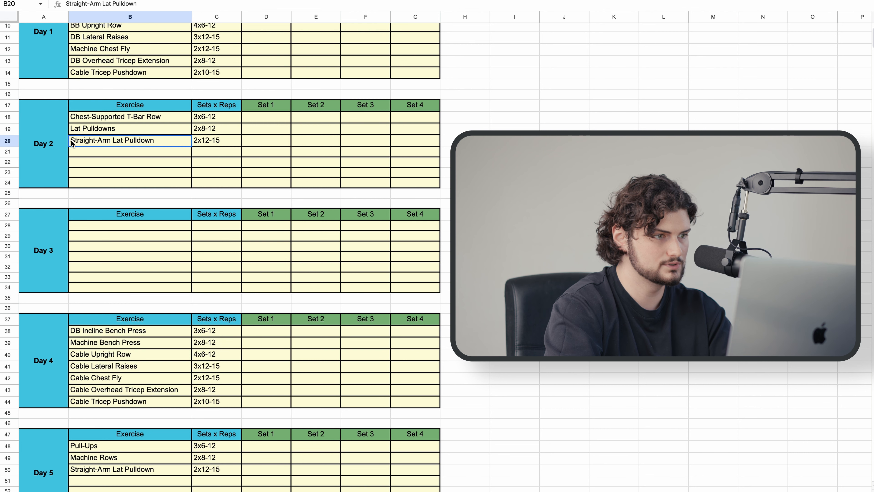
pyautogui.click(71, 140)
pyautogui.write('Cable')
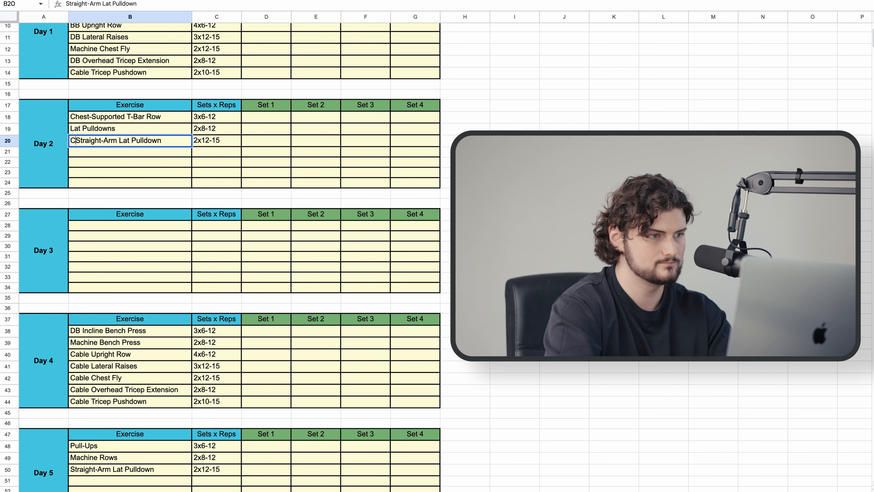
pyautogui.click(76, 470)
pyautogui.write('Machine')
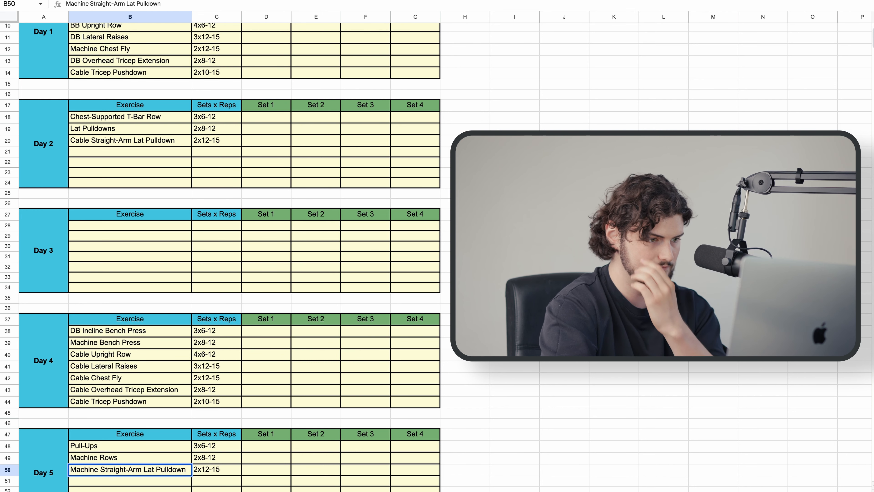
pyautogui.click(320, 469)
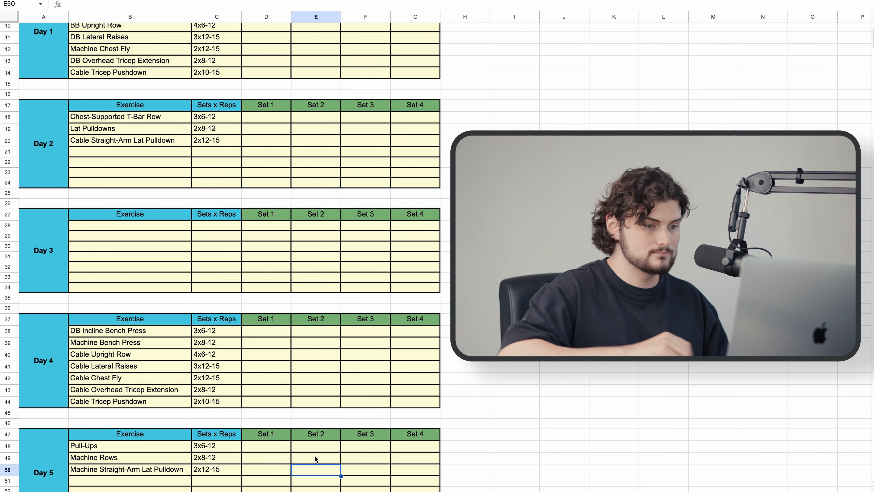
# - Enter Cable Face-Pulls as the fourth exercise of Day 2
pyautogui.scroll(5, 314, 455)
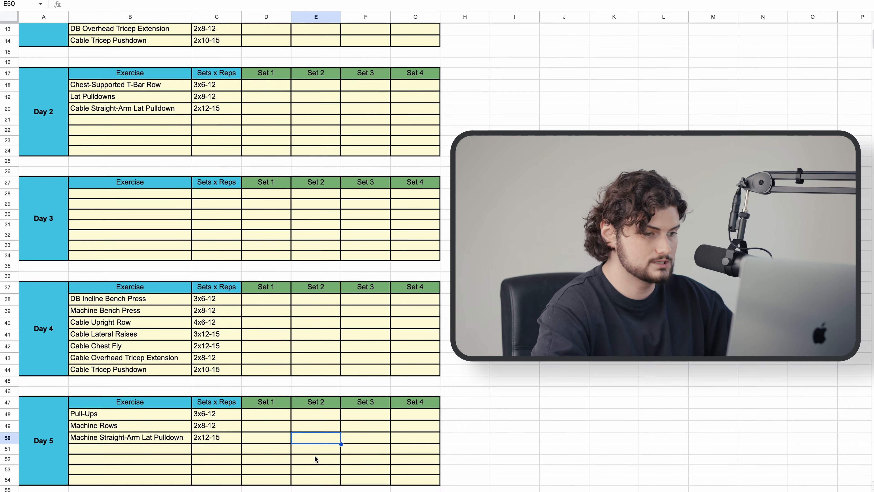
pyautogui.scroll(-2, 314, 455)
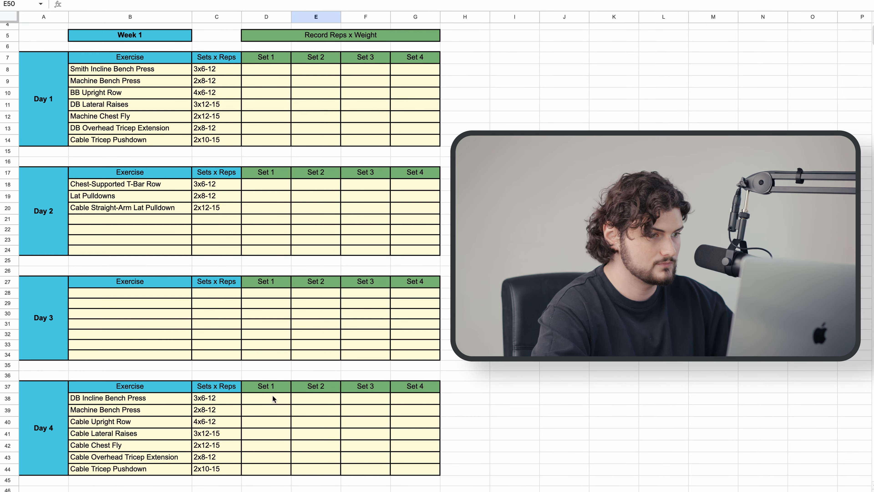
pyautogui.click(103, 217)
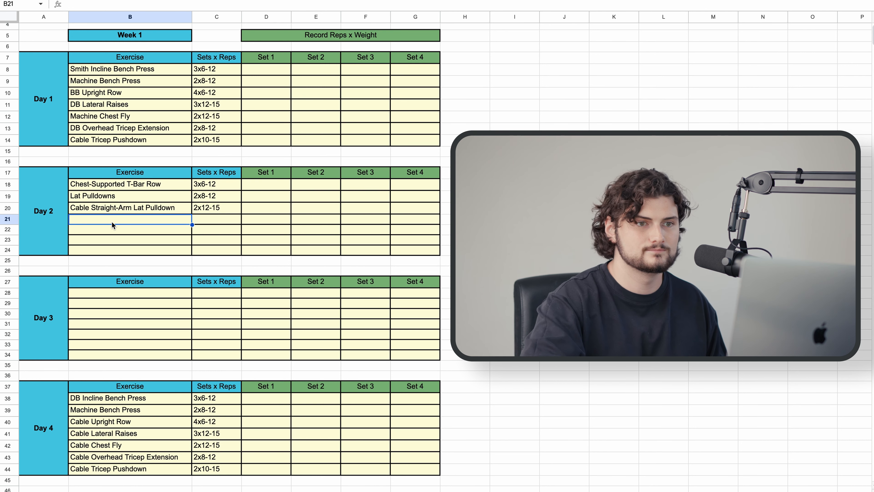
pyautogui.doubleClick(128, 220)
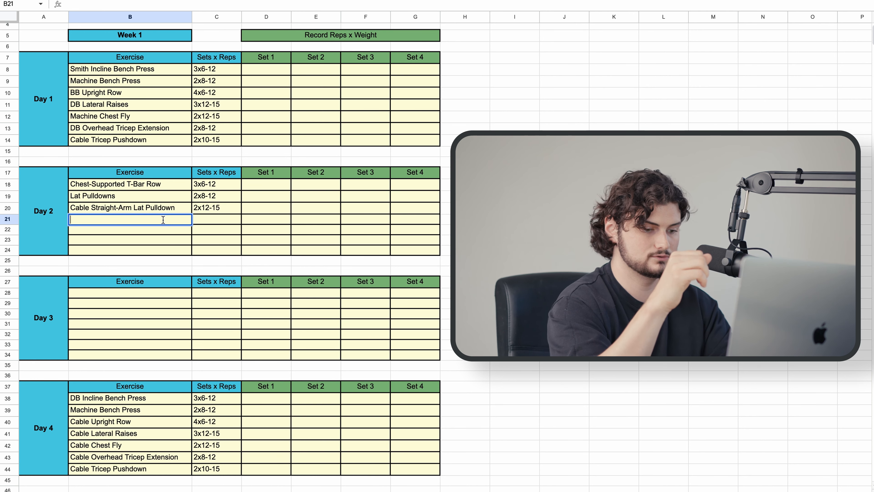
pyautogui.write('Cable Fac')
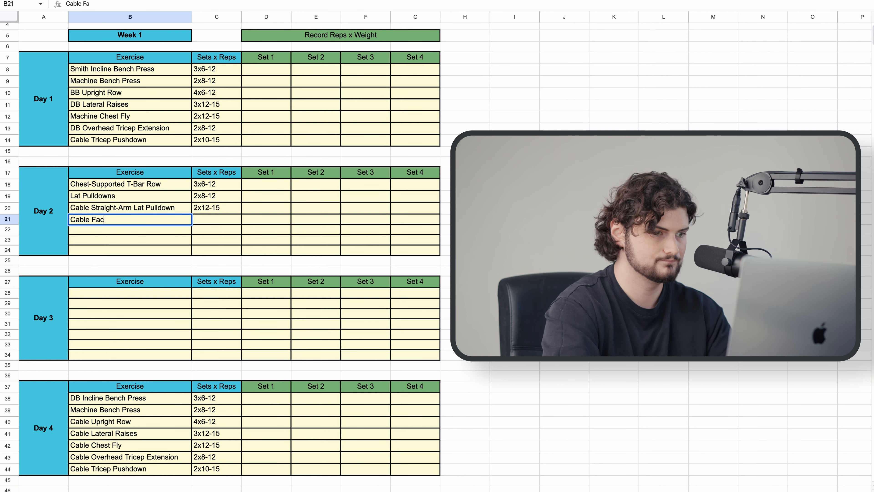
pyautogui.write('e-Pulls')
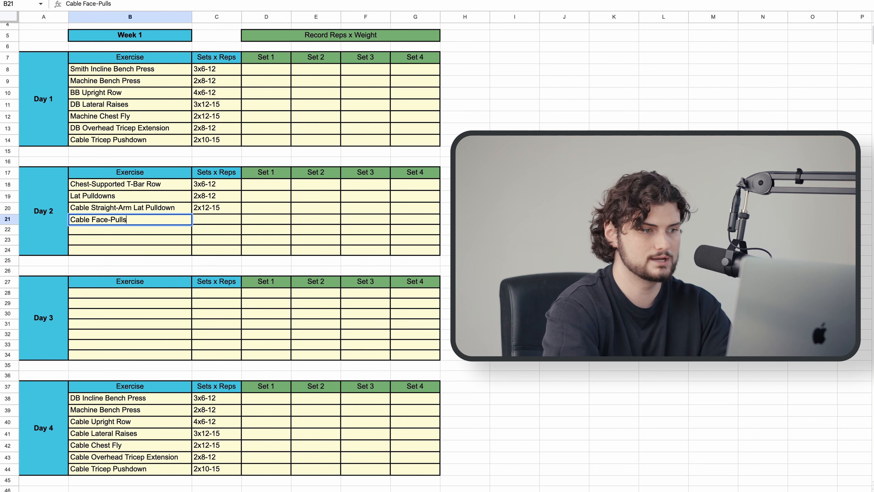
pyautogui.click(158, 232)
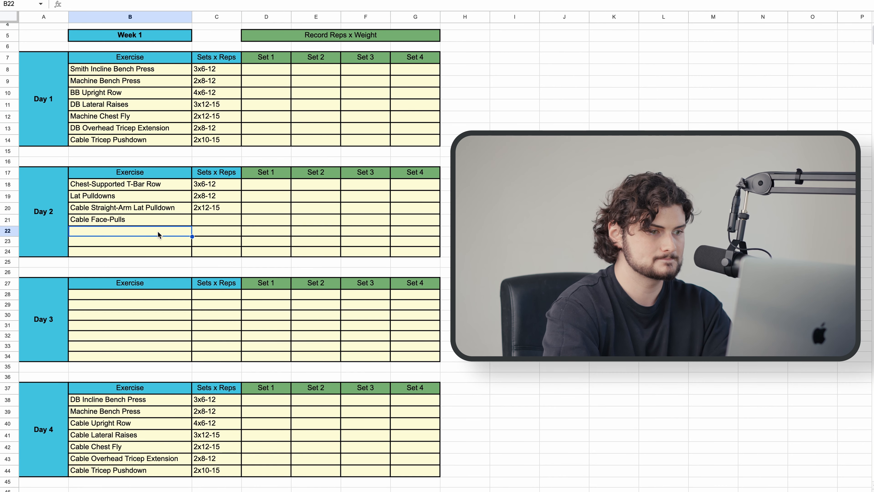
# - Enter Cable Rear-Delt Row as the fourth exercise of Day 5
pyautogui.scroll(-5, 167, 272)
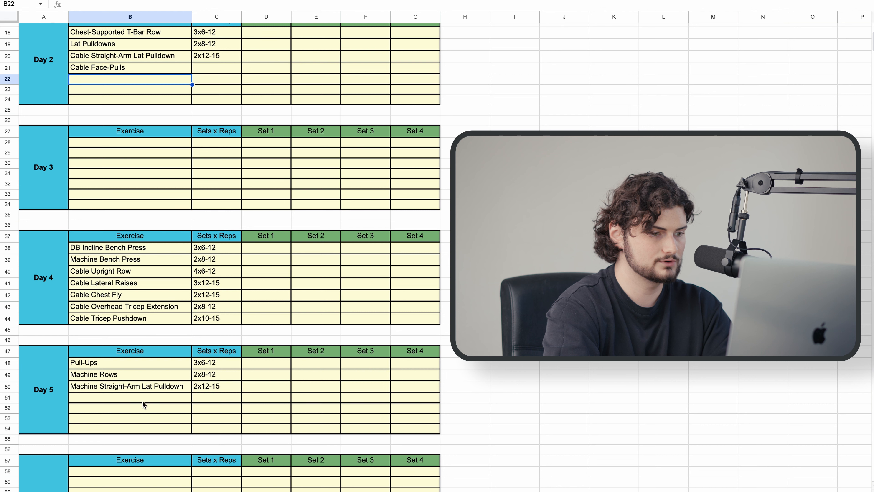
pyautogui.click(127, 400)
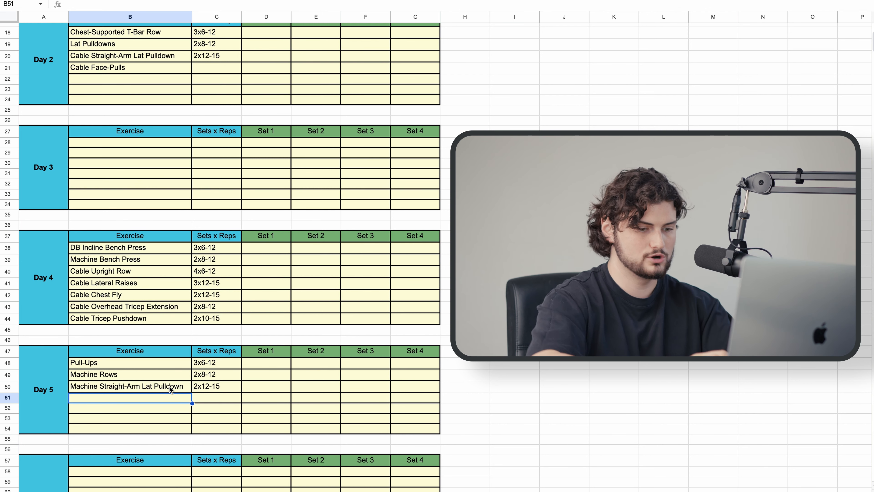
pyautogui.write('Cable Row')
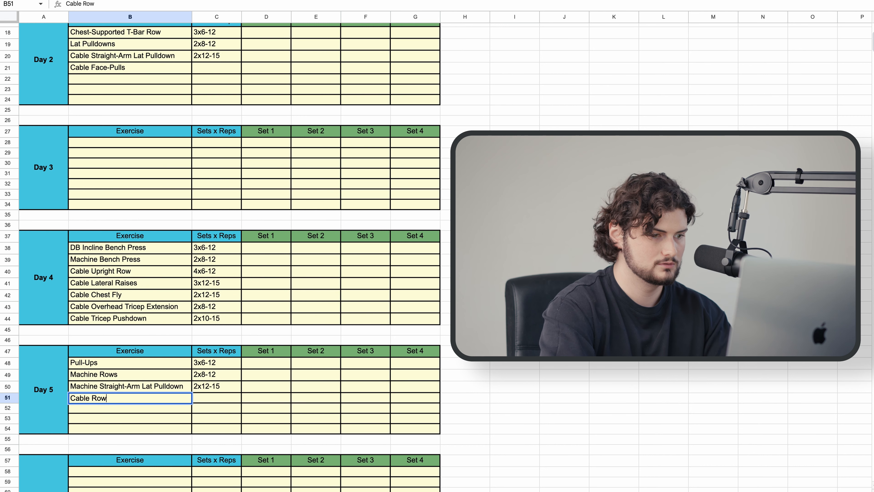
pyautogui.press('Left')
pyautogui.press('Left')
pyautogui.press('Left')
pyautogui.write('Rear-Delt')
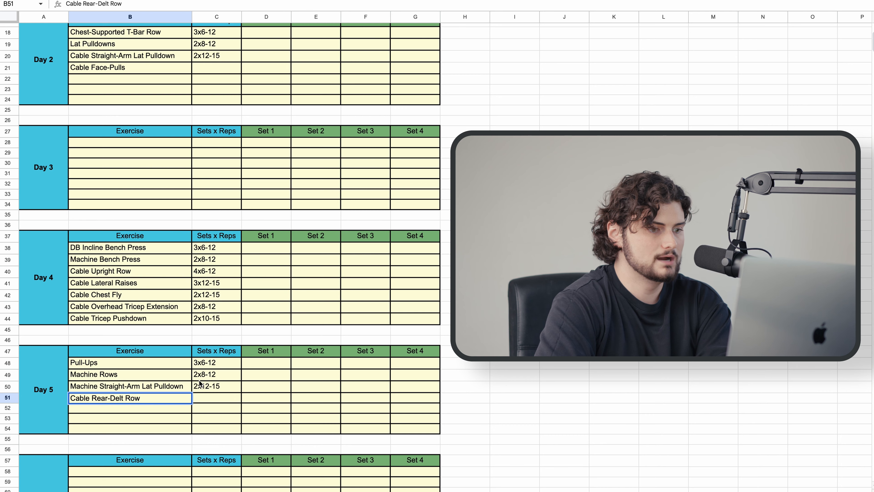
# - Begin the sets and reps entry for Day 5's Cable Rear-Delt Row with 4x
pyautogui.click(204, 396)
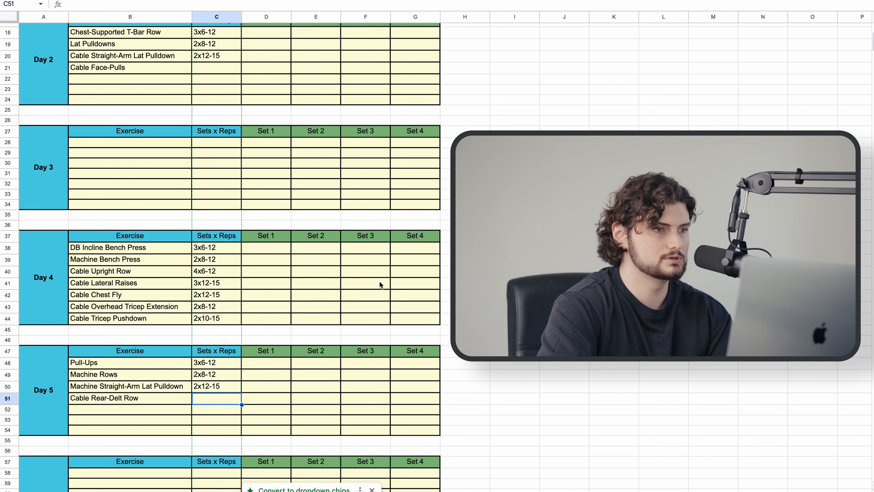
pyautogui.scroll(2, 379, 281)
pyautogui.scroll(2, 379, 284)
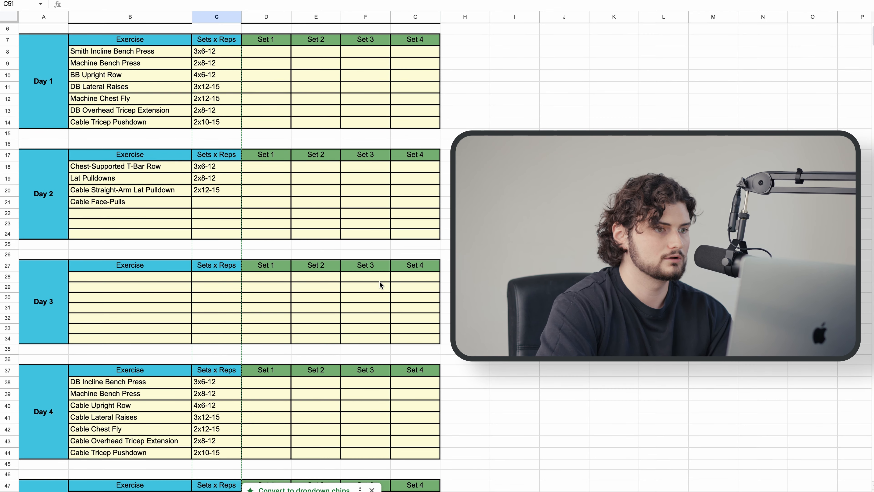
pyautogui.scroll(-1, 380, 281)
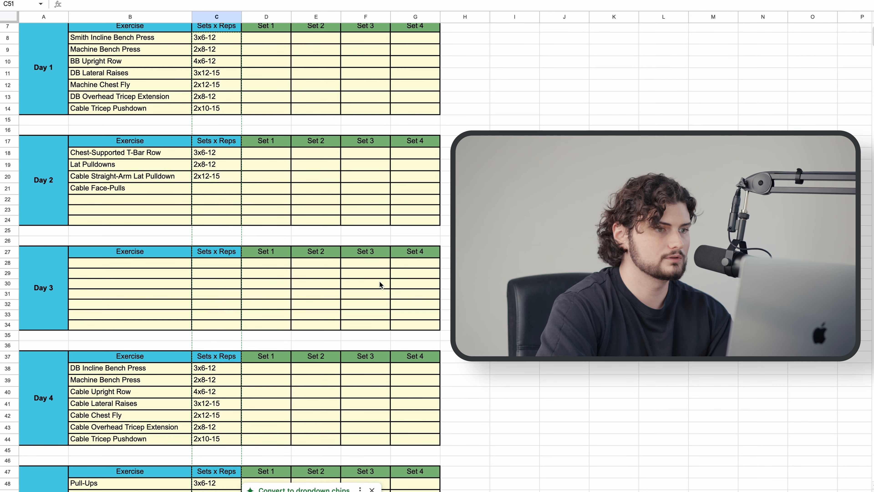
pyautogui.scroll(-6, 380, 283)
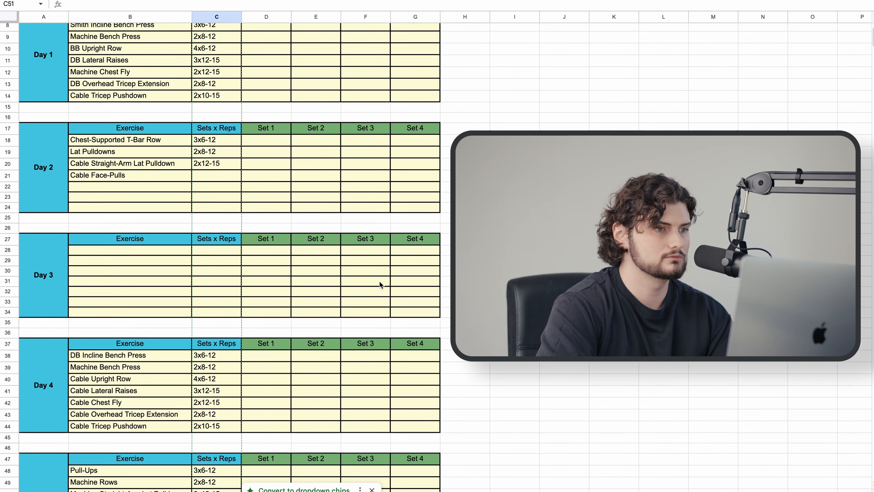
pyautogui.write('4x')
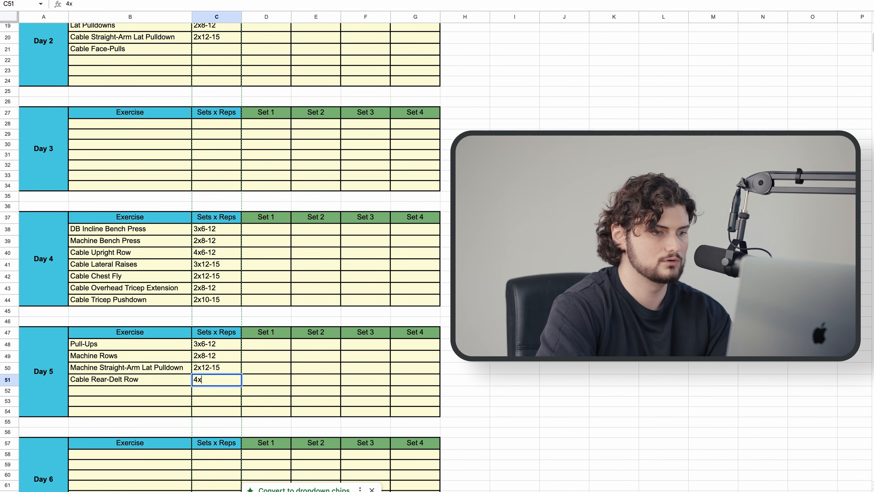
pyautogui.scroll(9, 398, 363)
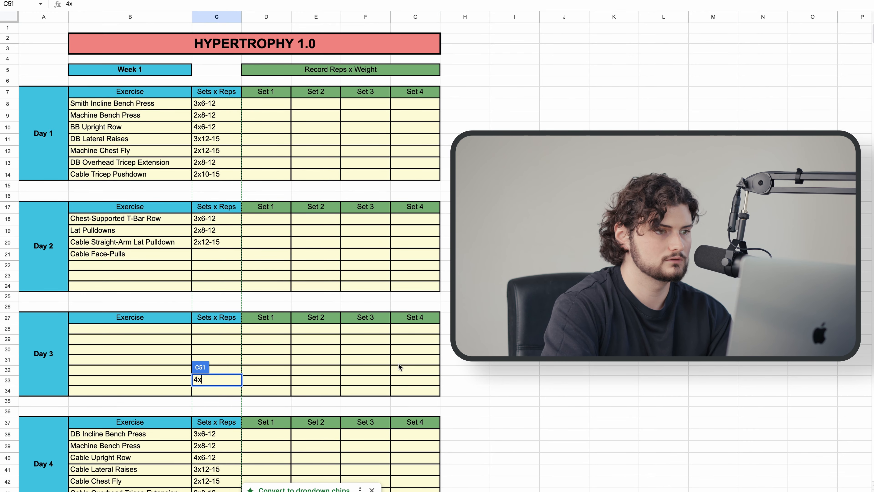
pyautogui.scroll(-10, 398, 363)
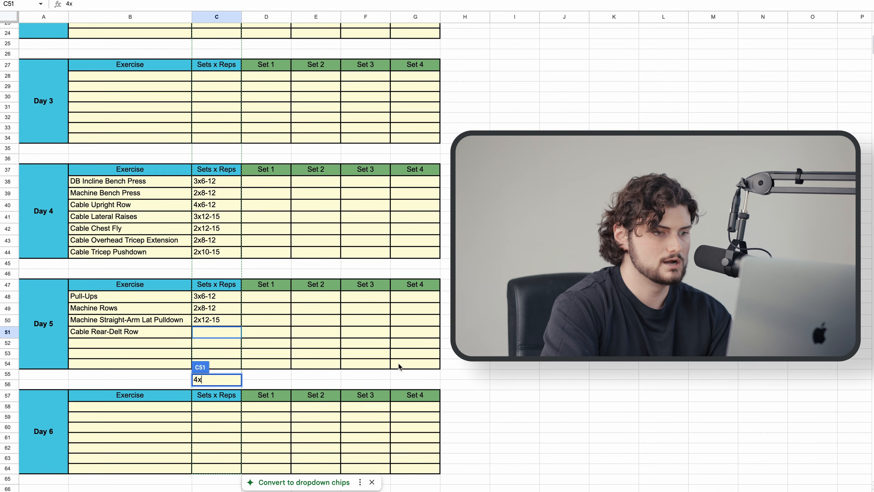
pyautogui.scroll(-3, 399, 363)
pyautogui.click(387, 363)
pyautogui.click(221, 257)
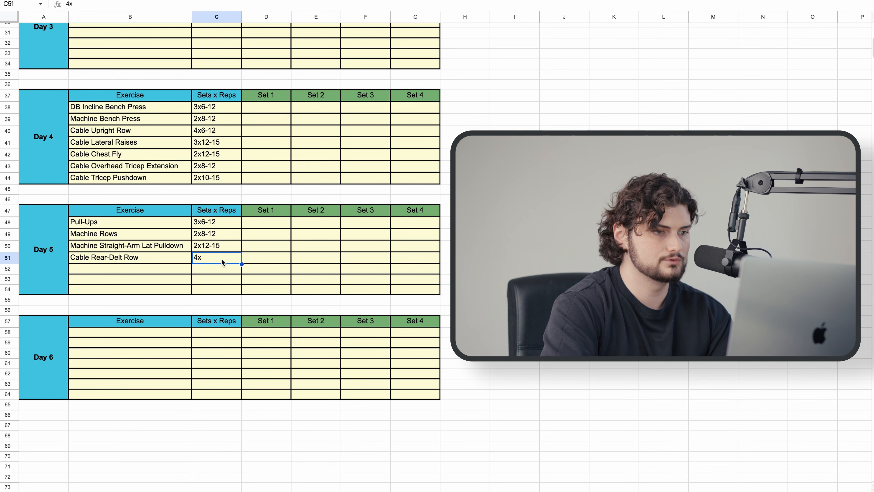
# - Complete the sets and reps of Day 5's Cable Rear-Delt Row as 4x6-12
pyautogui.press('Return')
pyautogui.press('BackSpace')
pyautogui.press('BackSpace')
pyautogui.write('4x')
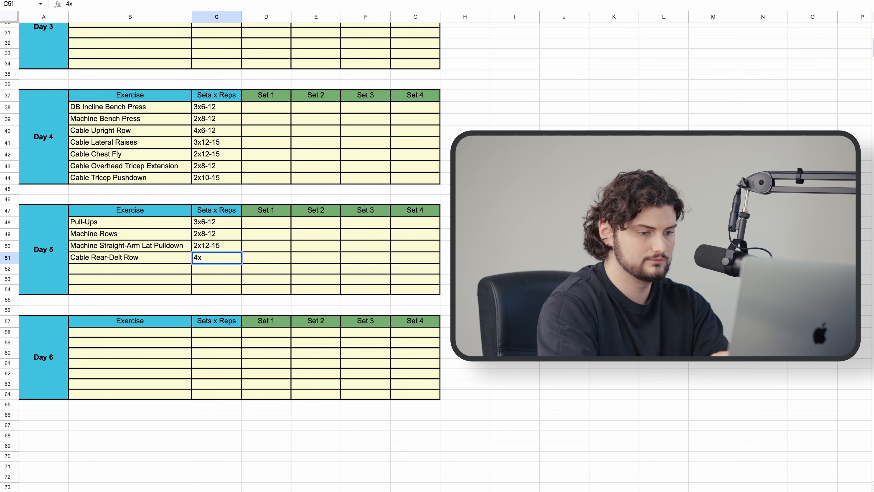
pyautogui.click(263, 259)
pyautogui.scroll(10, 262, 252)
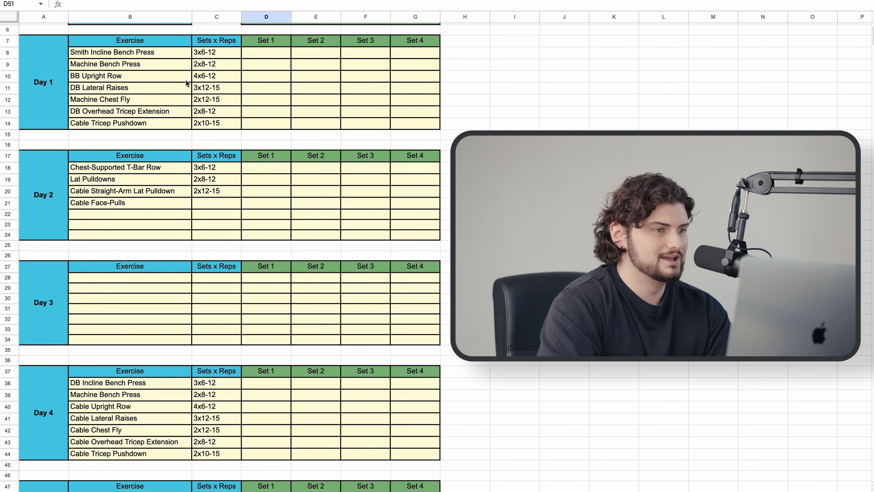
pyautogui.scroll(-4, 253, 209)
pyautogui.click(209, 408)
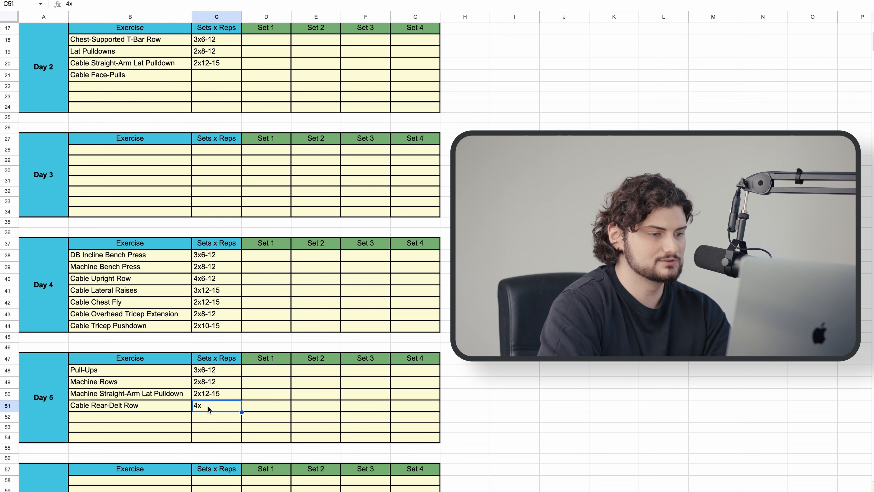
pyautogui.doubleClick(209, 408)
pyautogui.write('6-12')
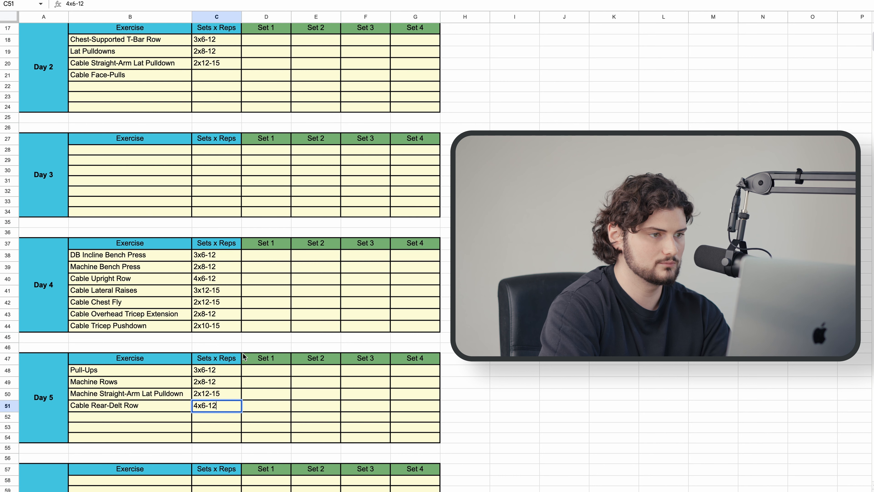
# - Set the sets and reps of Day 2's Cable Face-Pulls to 4x6-12
pyautogui.click(205, 80)
pyautogui.write('4')
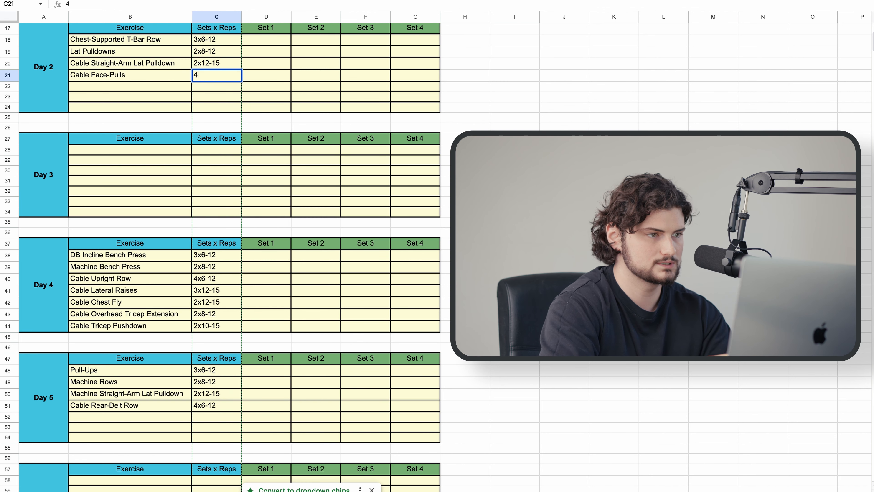
pyautogui.write('x6-12')
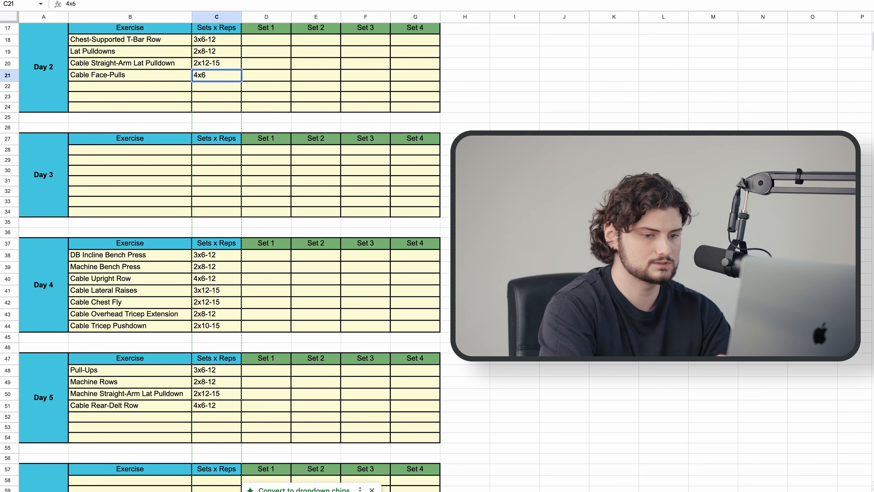
pyautogui.click(308, 120)
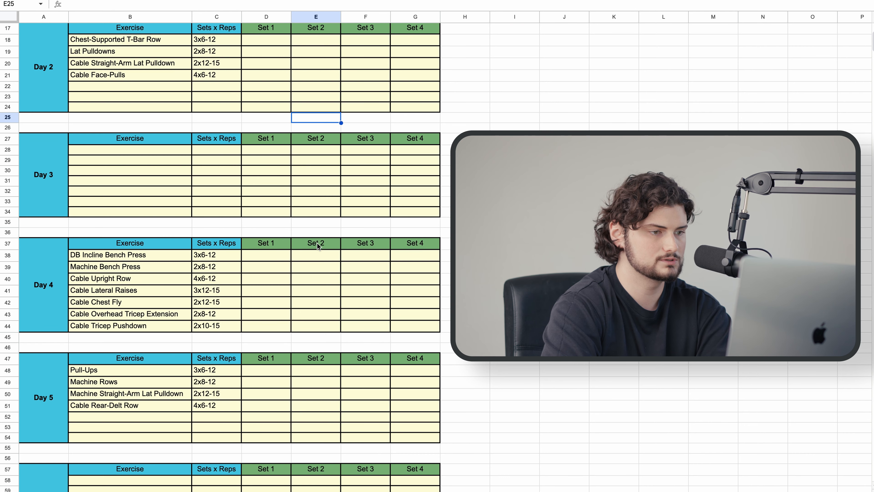
# - Enter Rear Delt Flyes as the fifth exercise of Day 2
pyautogui.scroll(5, 317, 243)
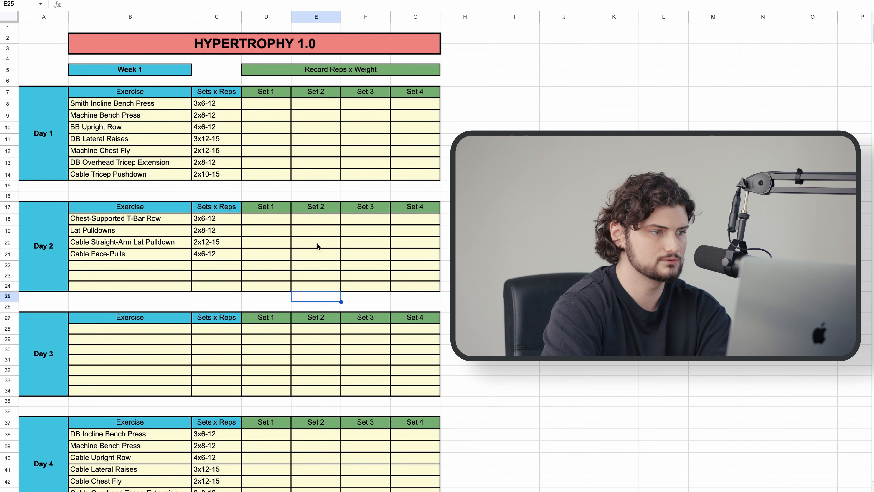
pyautogui.scroll(-3, 317, 243)
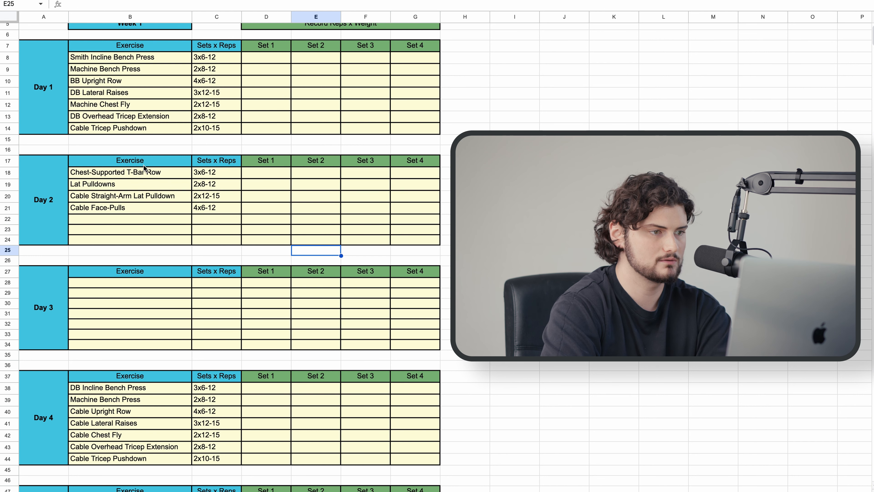
pyautogui.click(139, 176)
pyautogui.click(223, 172)
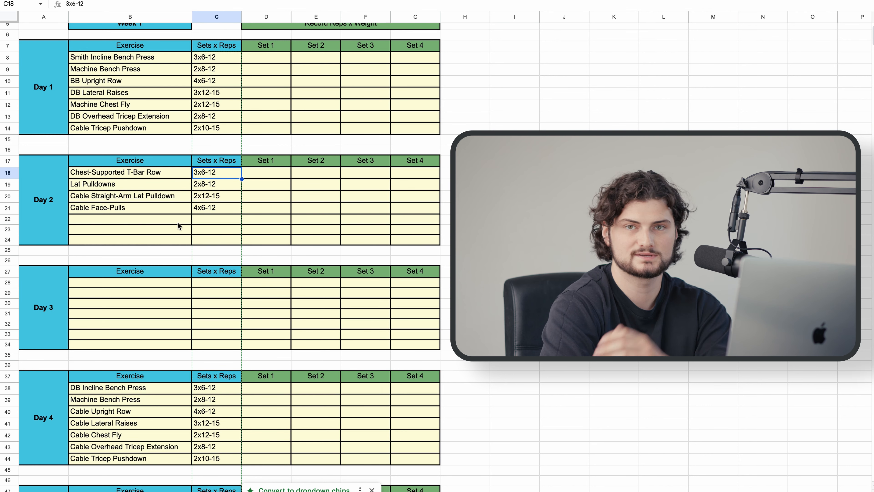
pyautogui.click(136, 222)
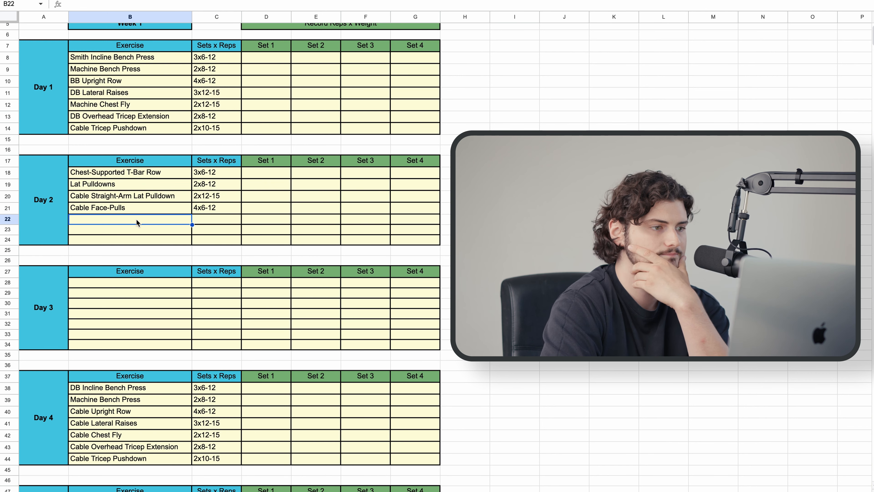
pyautogui.doubleClick(138, 220)
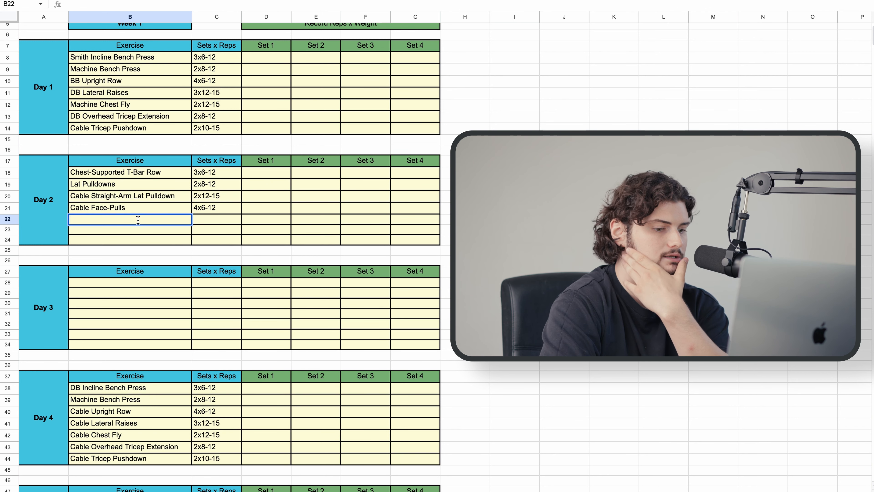
pyautogui.write('R')
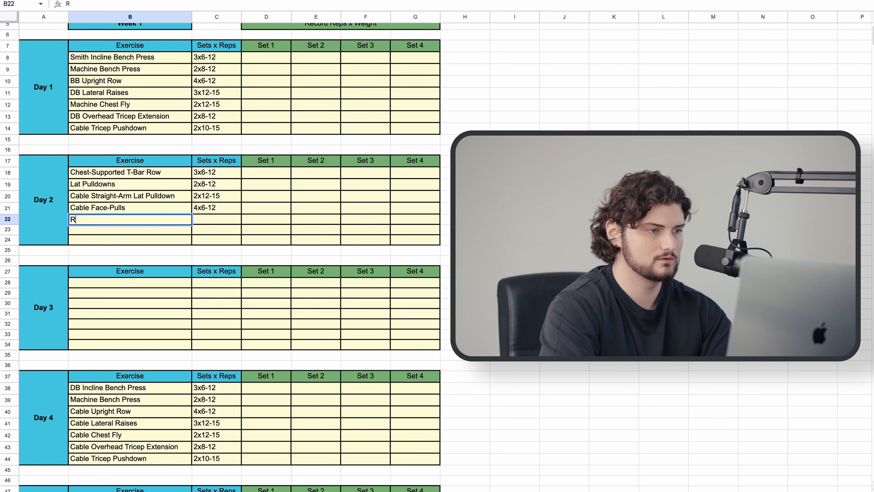
pyautogui.write('ear Delt ')
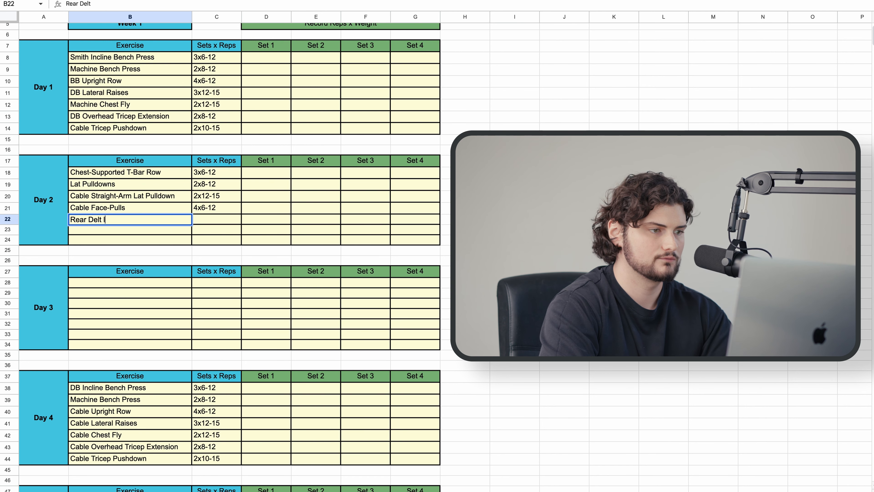
pyautogui.write('Flyes')
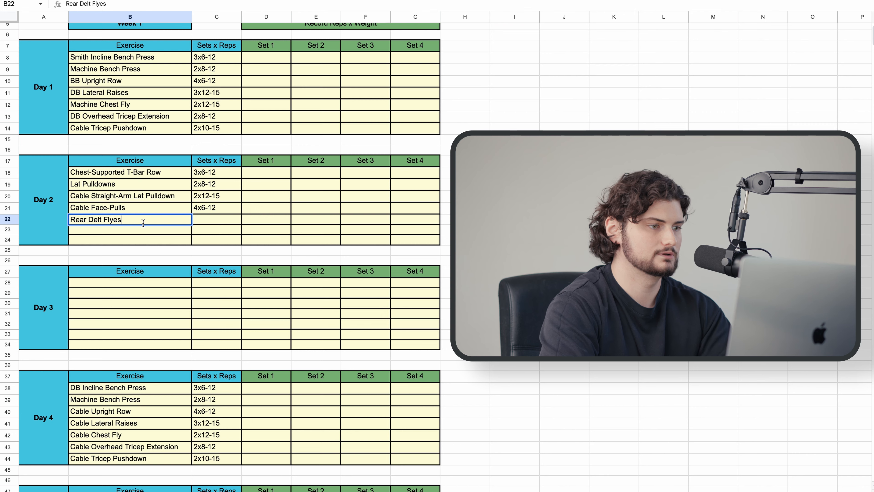
# - Try to copy the Rear Delt Flyes text from Day 2 into the fifth exercise row of Day 5
pyautogui.tripleClick(136, 216)
pyautogui.rightClick(136, 216)
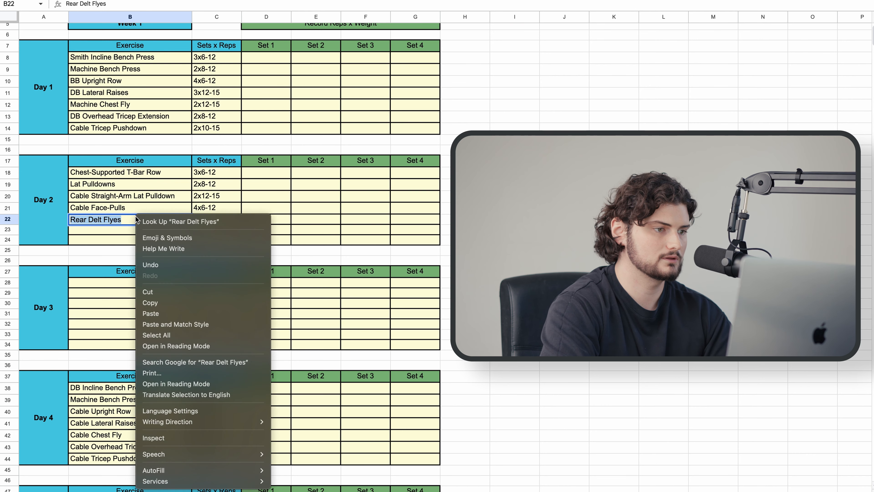
pyautogui.click(150, 303)
pyautogui.click(195, 316)
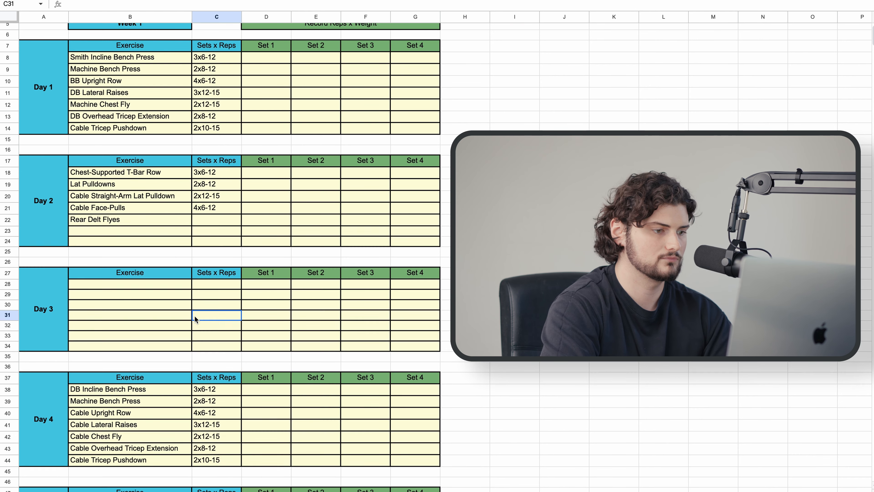
pyautogui.scroll(-5, 179, 345)
pyautogui.click(147, 410)
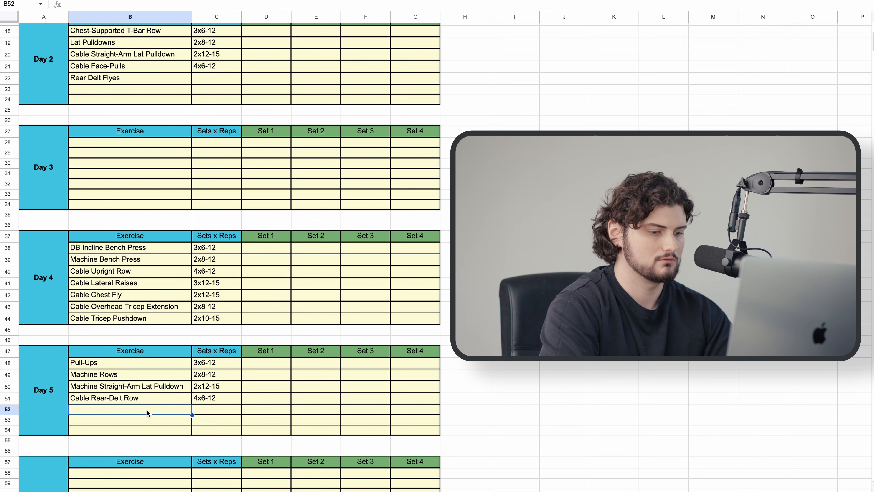
pyautogui.hotkey('ctrl', 'v')
pyautogui.click(238, 401)
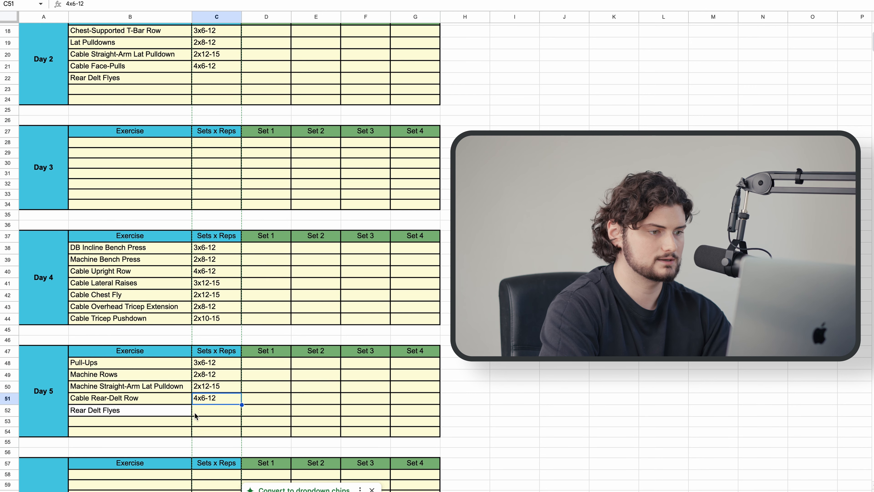
pyautogui.hotkey('ctrl', 'z')
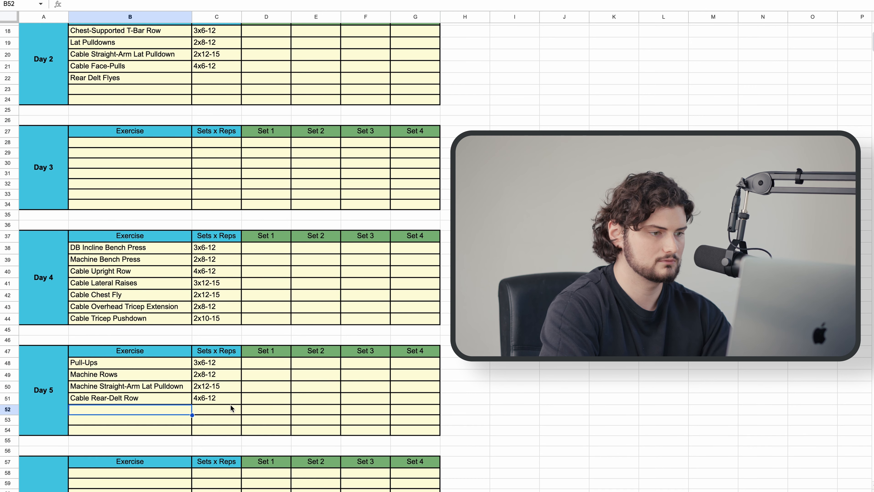
# - Enter Rear Delt Flyes as the fifth exercise of Day 5
pyautogui.doubleClick(166, 412)
pyautogui.write('Rear Delt Flyes')
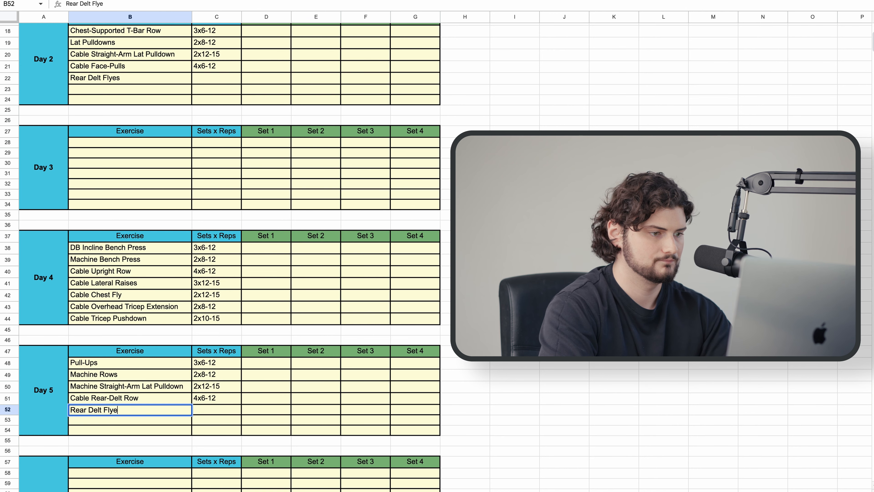
pyautogui.click(367, 388)
# - Rename Day 5's fifth exercise to Cable Rear Delt Flyes
pyautogui.scroll(3, 368, 390)
pyautogui.scroll(-5, 368, 391)
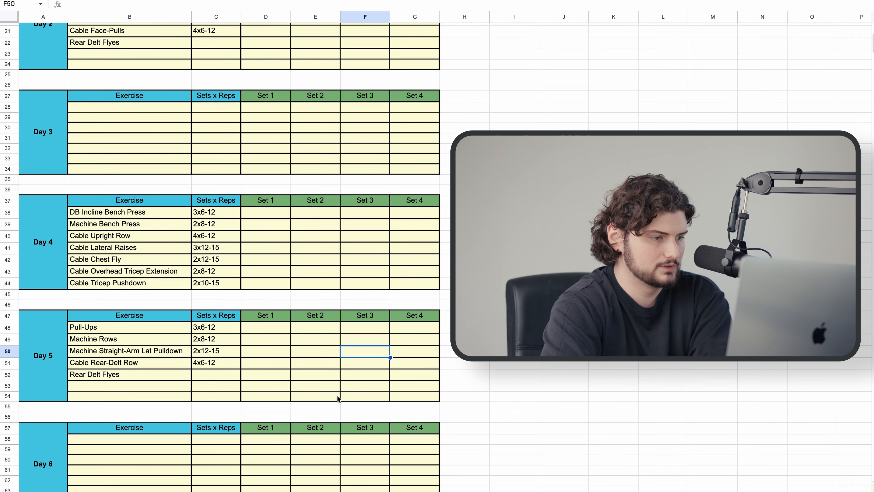
pyautogui.doubleClick(90, 375)
pyautogui.click(71, 374)
pyautogui.write('Cable')
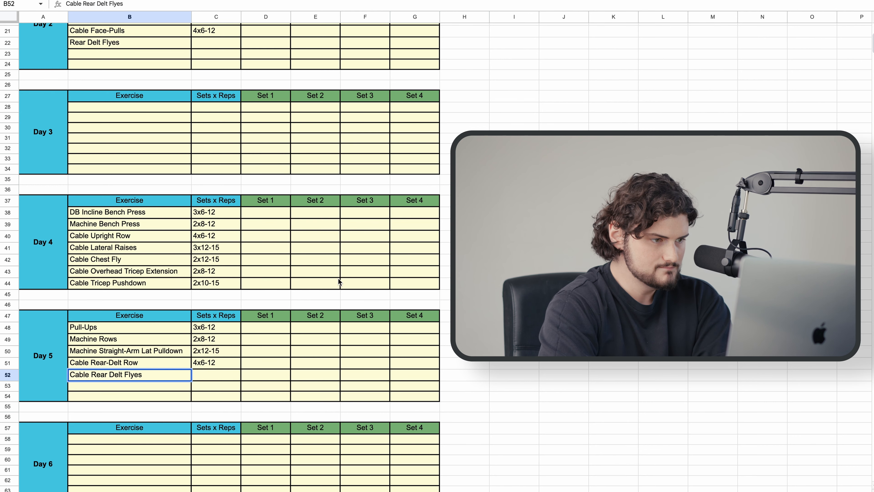
# - Rename Day 2's fifth exercise to Cable Rear Delt Flyes
pyautogui.click(154, 363)
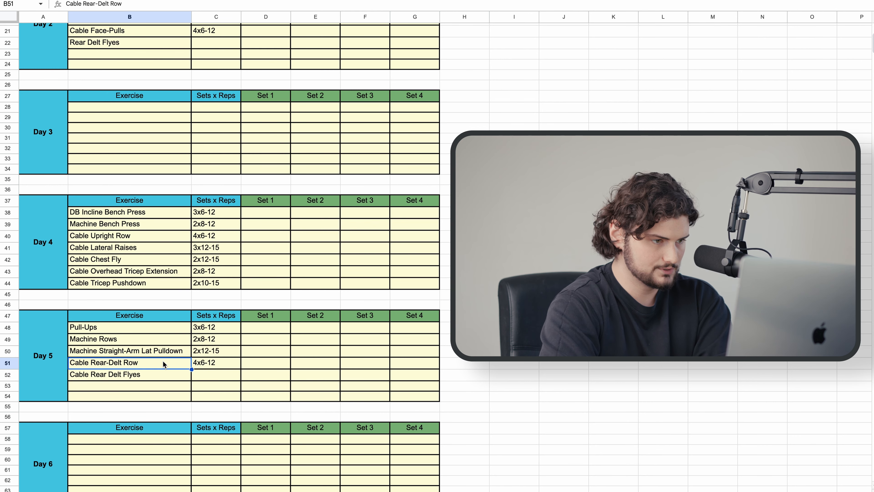
pyautogui.scroll(5, 162, 361)
pyautogui.click(92, 183)
pyautogui.doubleClick(74, 185)
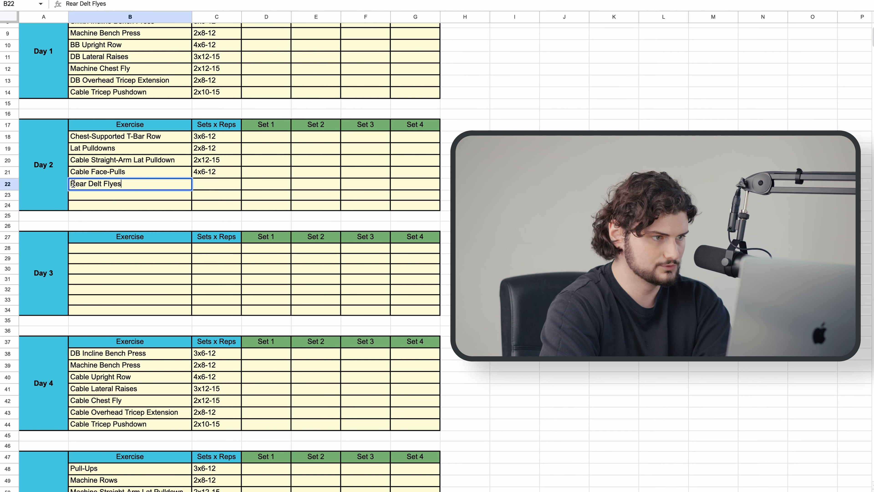
pyautogui.write('Cable')
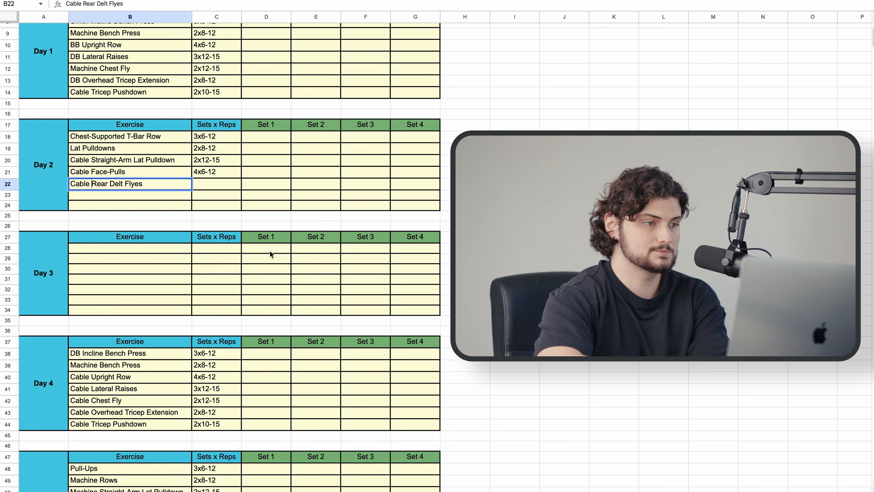
# - Set the sets and reps of Day 2's Cable Rear Delt Flyes to 3x12-15
pyautogui.click(207, 180)
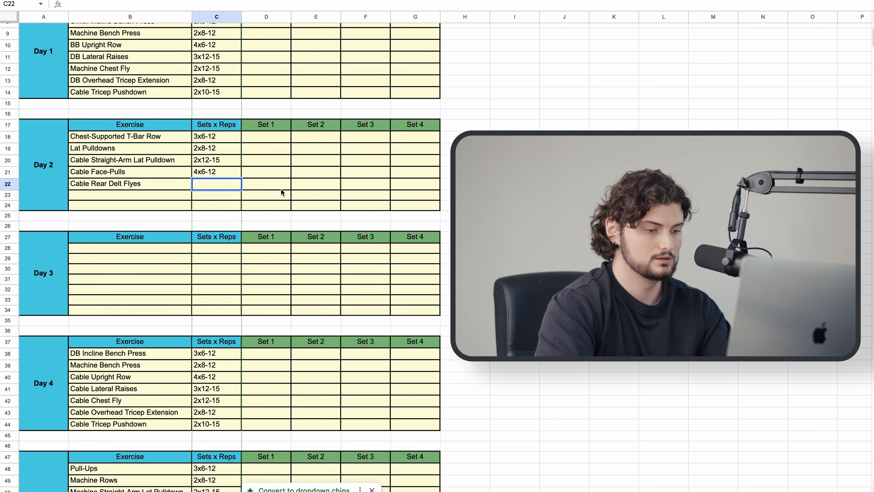
pyautogui.write('3x12-15')
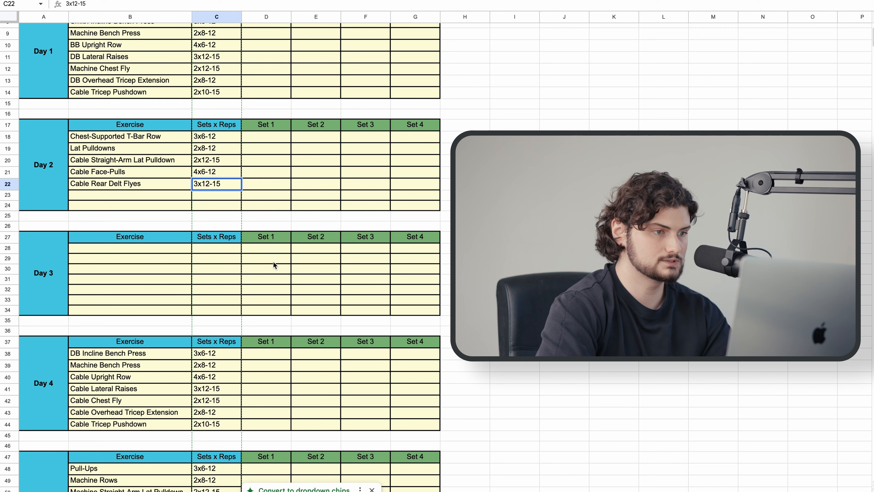
pyautogui.click(273, 261)
# - Rename Day 5's fifth exercise to Machine Rear Delt Flyes
pyautogui.scroll(-2, 250, 213)
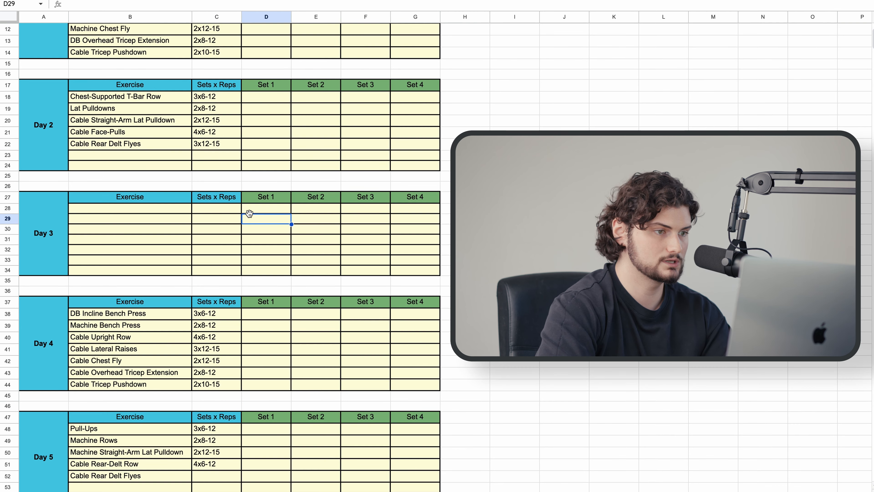
pyautogui.scroll(-3, 250, 213)
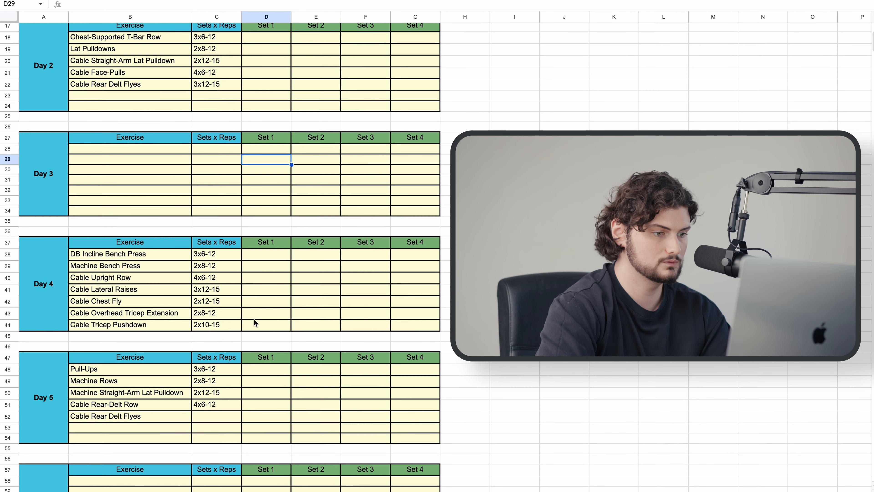
pyautogui.click(196, 421)
pyautogui.click(186, 416)
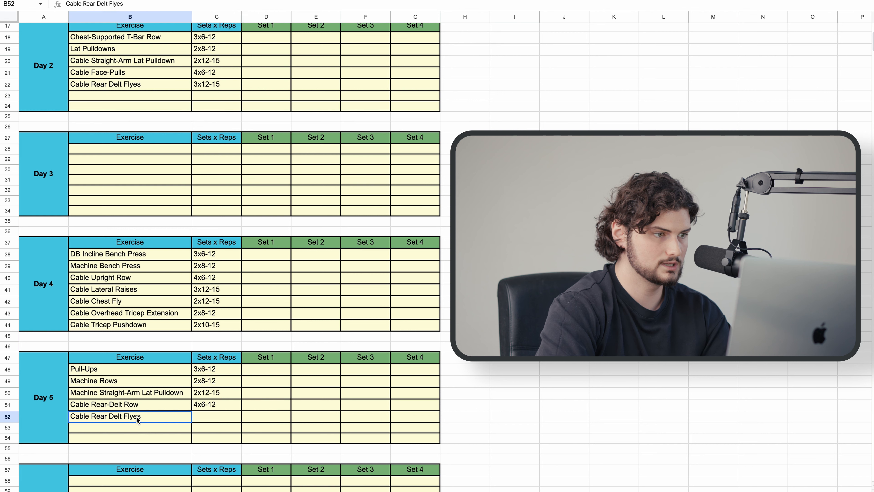
pyautogui.doubleClick(186, 416)
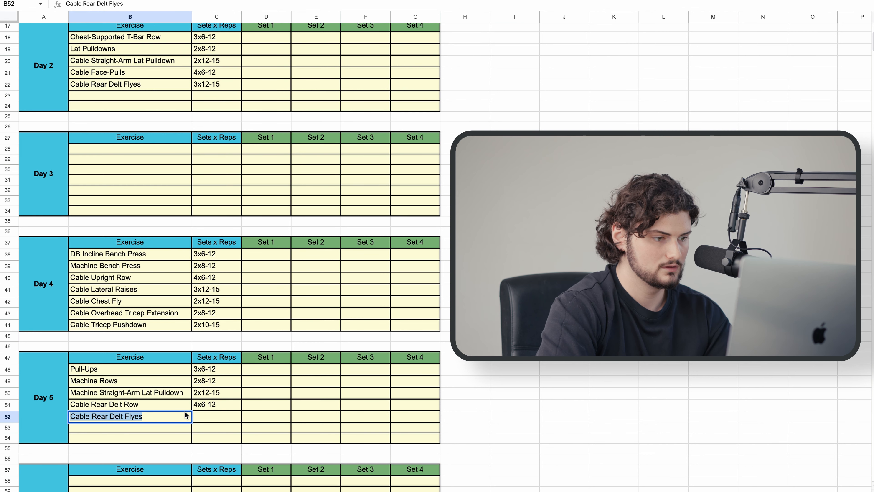
pyautogui.click(131, 416)
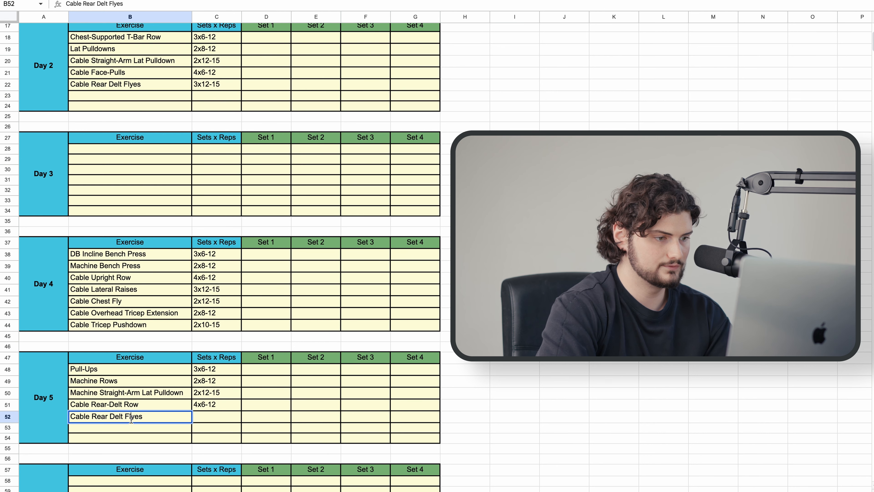
pyautogui.doubleClick(80, 417)
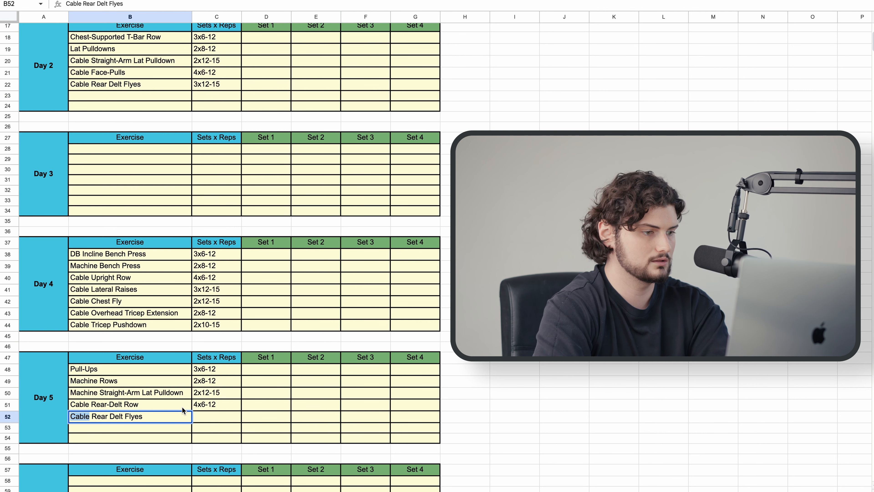
pyautogui.write('Machine')
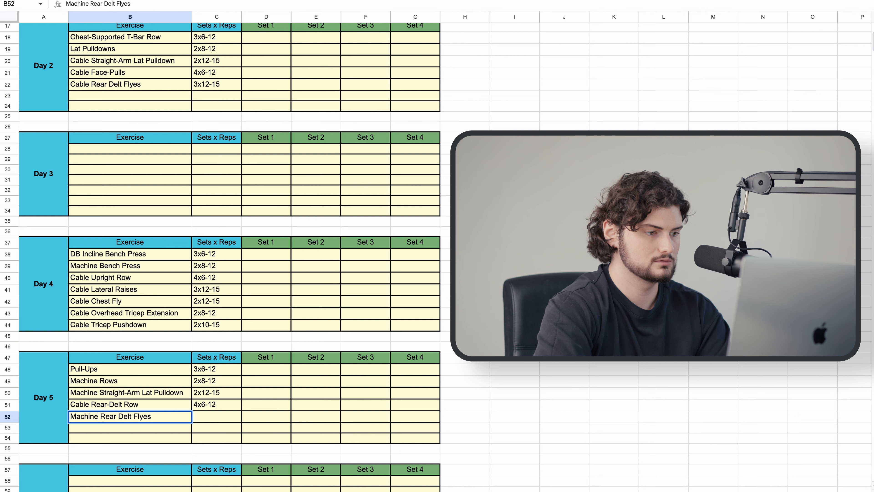
# - Set the sets and reps of Day 5's Machine Rear Delt Flyes to 3x12-15
pyautogui.doubleClick(211, 418)
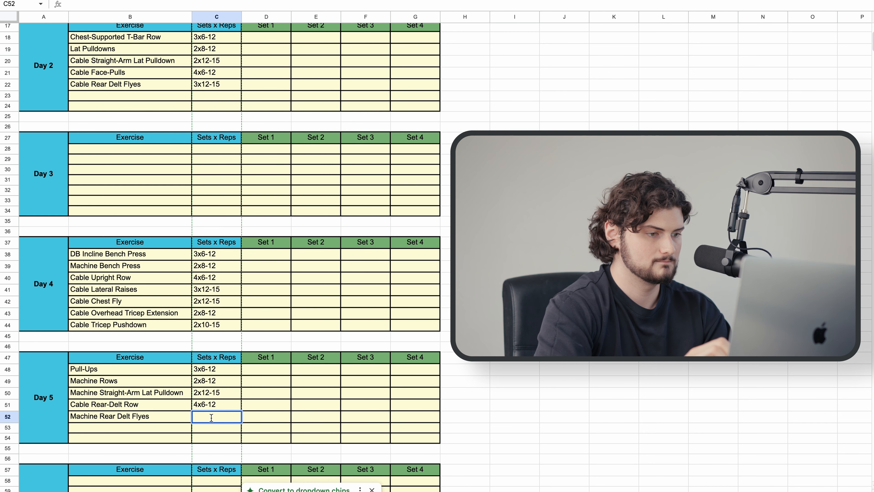
pyautogui.write('3x')
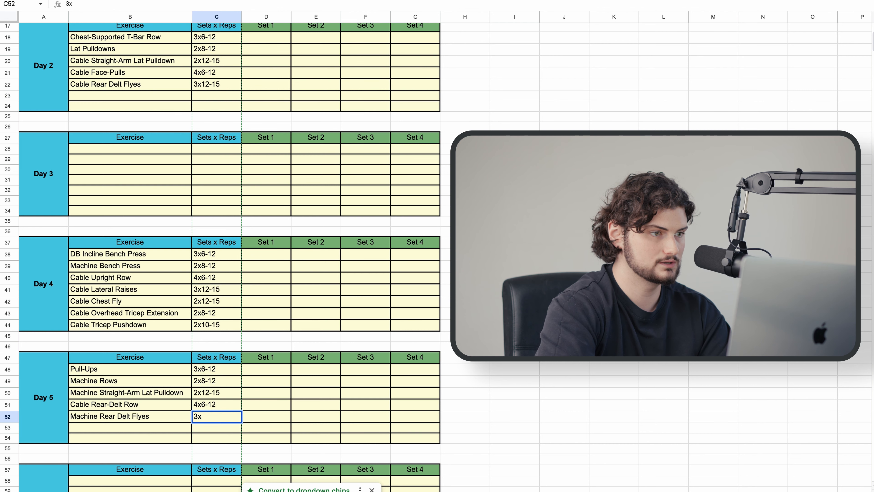
pyautogui.write('12-15')
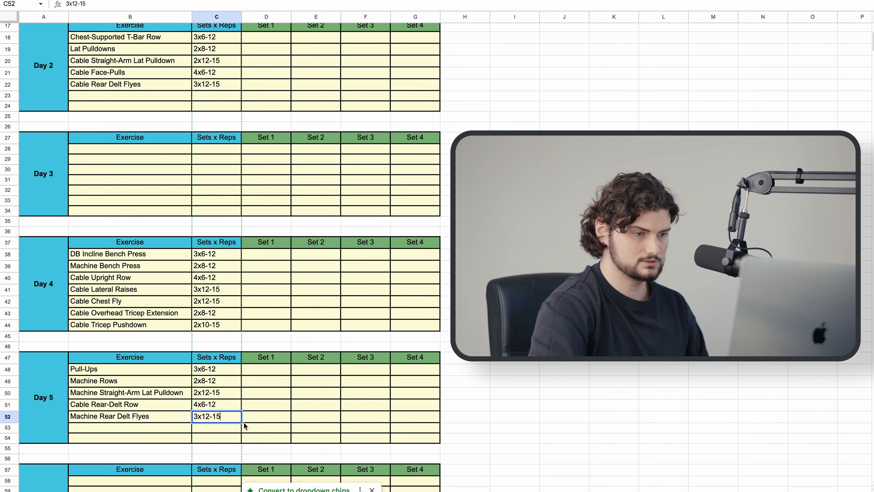
pyautogui.click(275, 417)
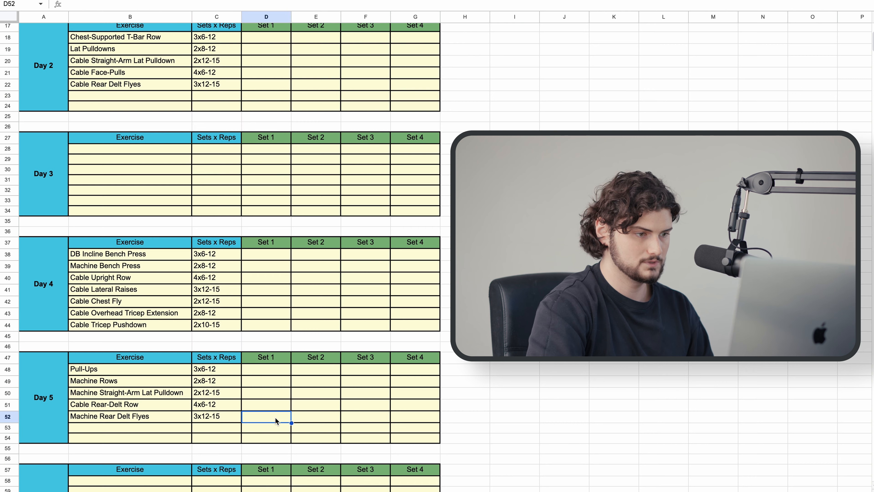
# - Enter DB Incline Bicep Curl as the sixth exercise of Day 2
pyautogui.click(145, 431)
pyautogui.scroll(4, 139, 344)
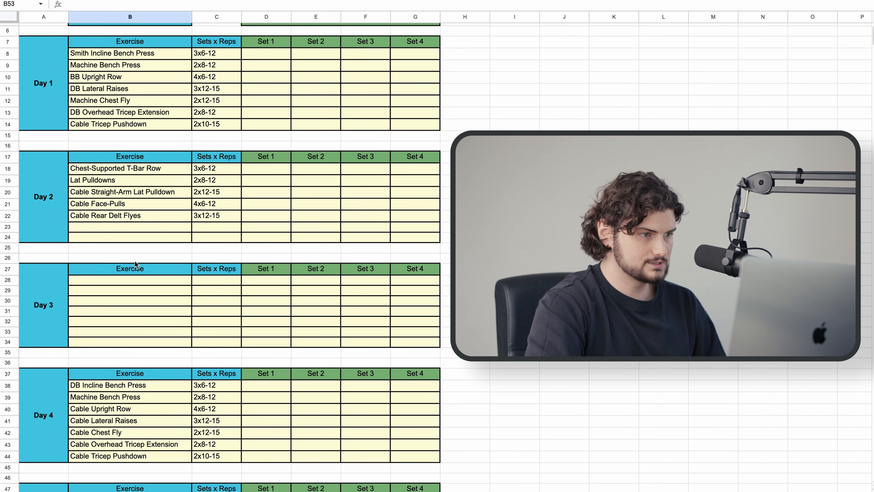
pyautogui.click(93, 227)
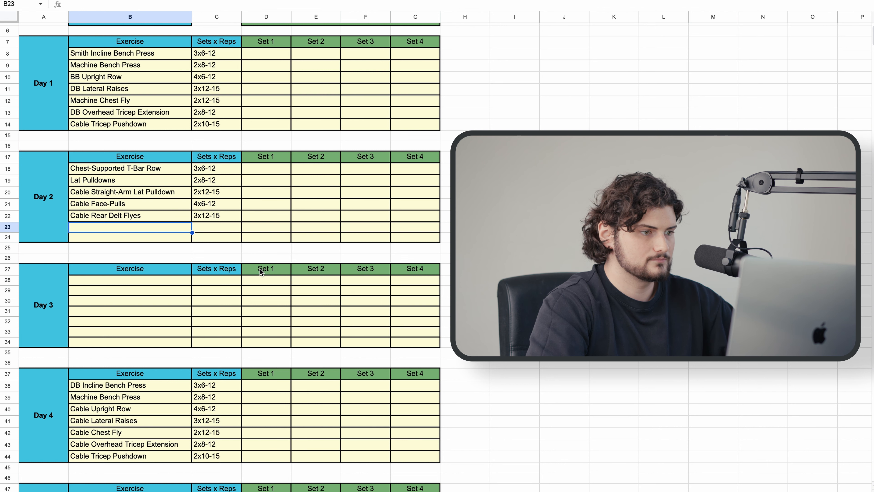
pyautogui.write('DB ')
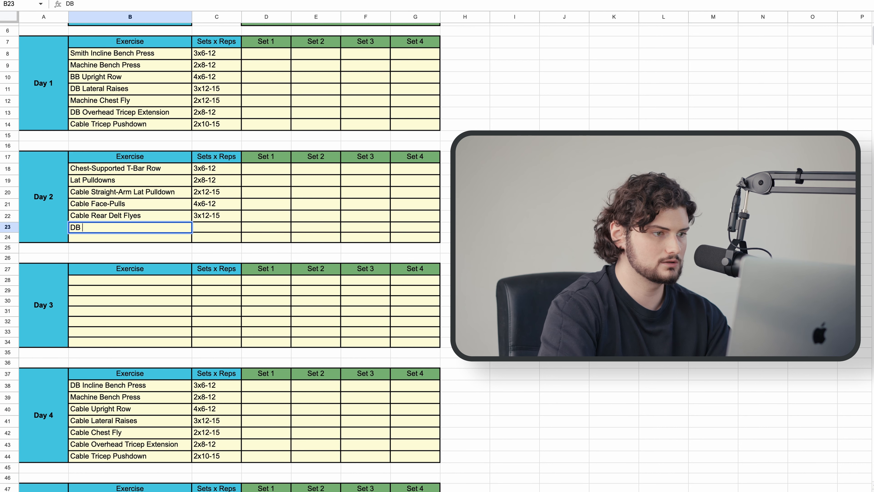
pyautogui.write('Incline Bicep Curl')
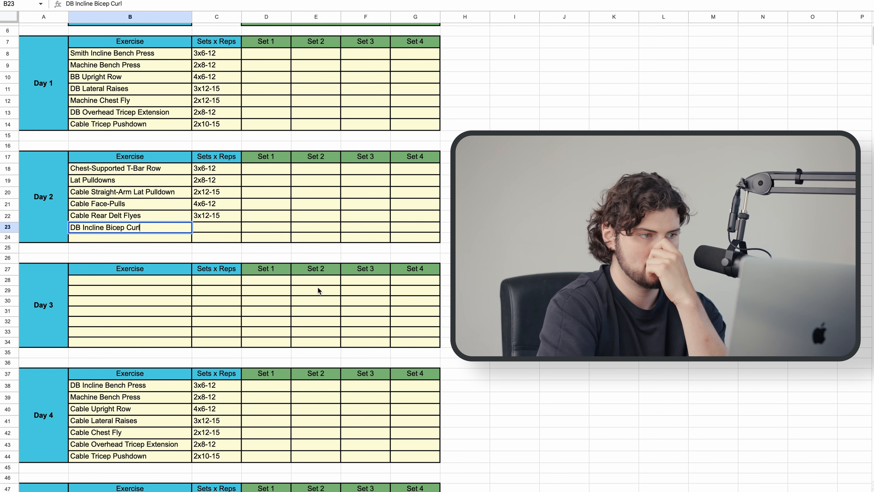
# - Replace Day 2's sixth exercise with BB Bicep Curl and set its sets and reps to 2x8-12
pyautogui.tripleClick(138, 228)
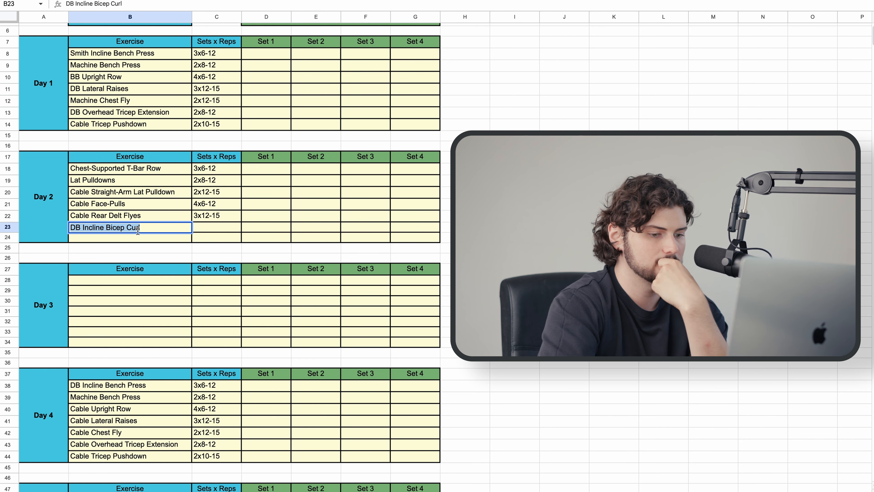
pyautogui.write('BB Bicep Curl')
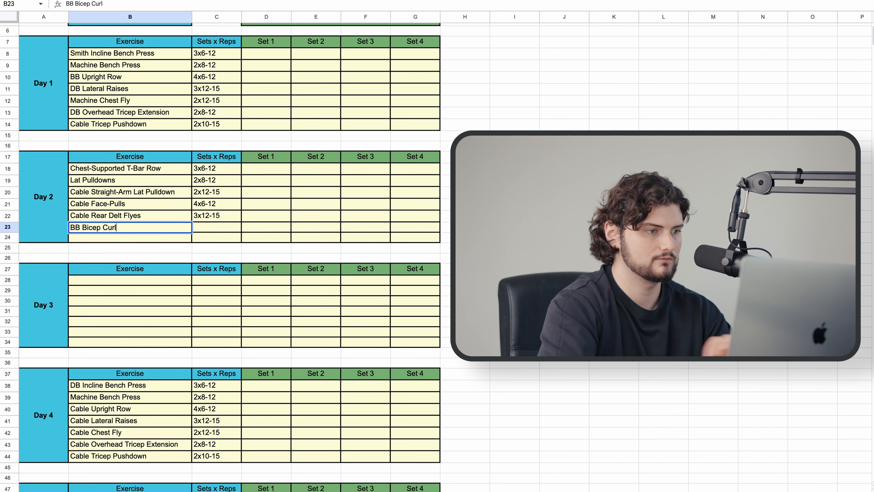
pyautogui.click(210, 227)
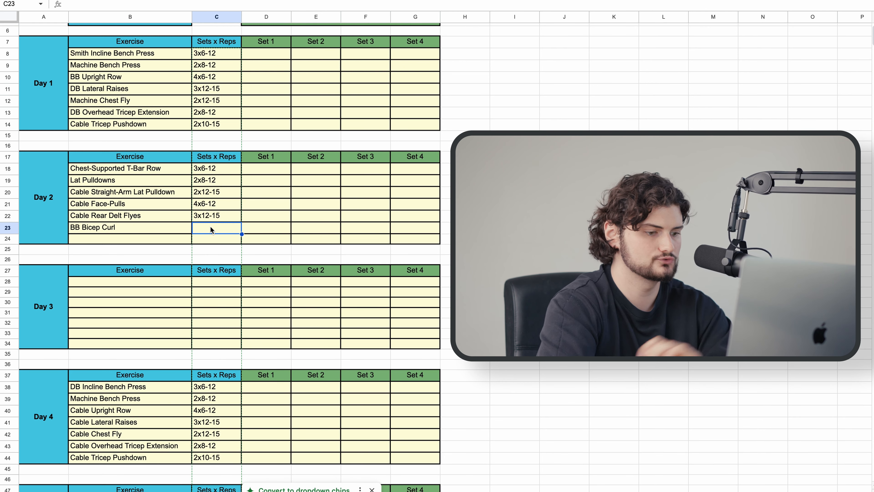
pyautogui.write('2x')
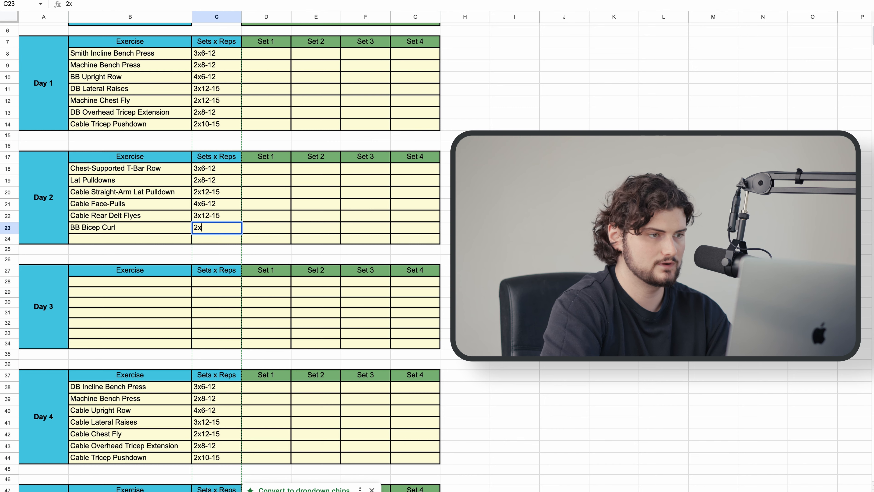
pyautogui.write('8-12')
pyautogui.click(246, 283)
# - Enter DB Incline Bicep Curl as the sixth exercise of Day 5
pyautogui.scroll(-5, 246, 283)
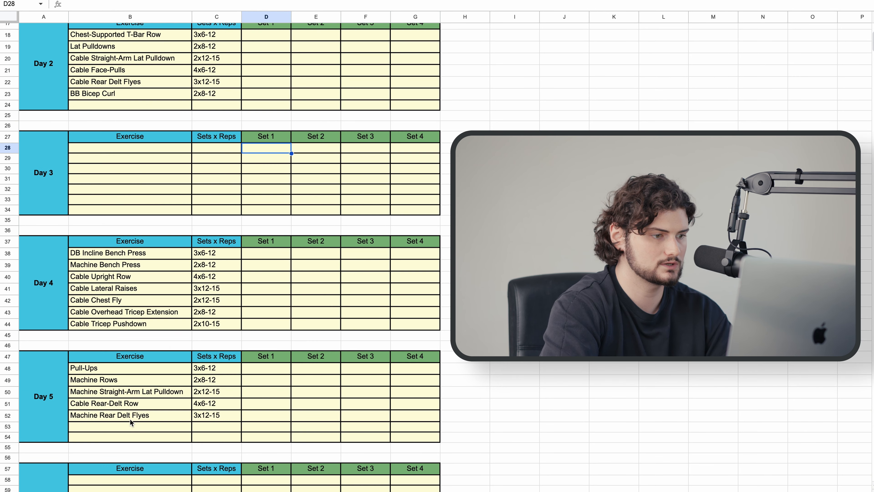
pyautogui.click(124, 429)
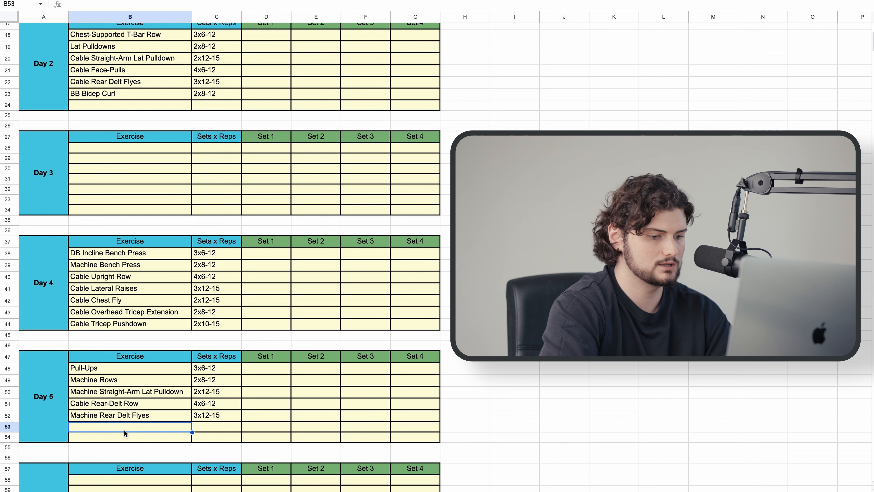
pyautogui.write('DB INcl')
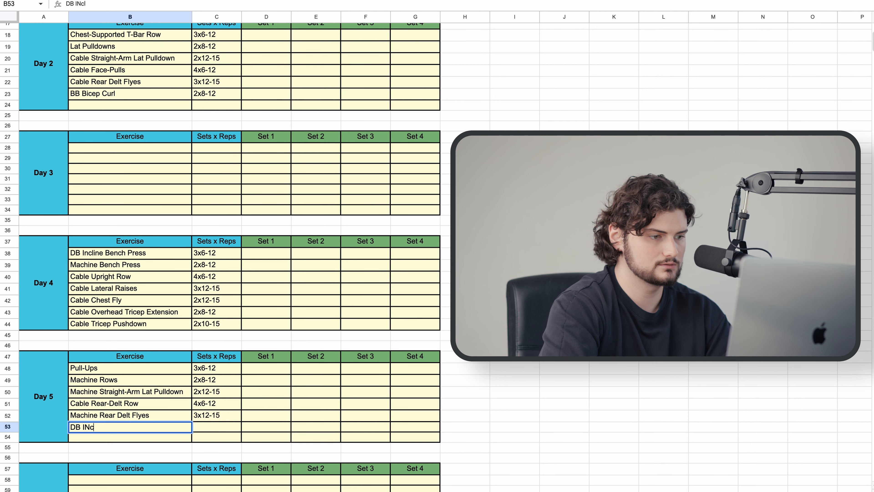
pyautogui.press('BackSpace')
pyautogui.write('n')
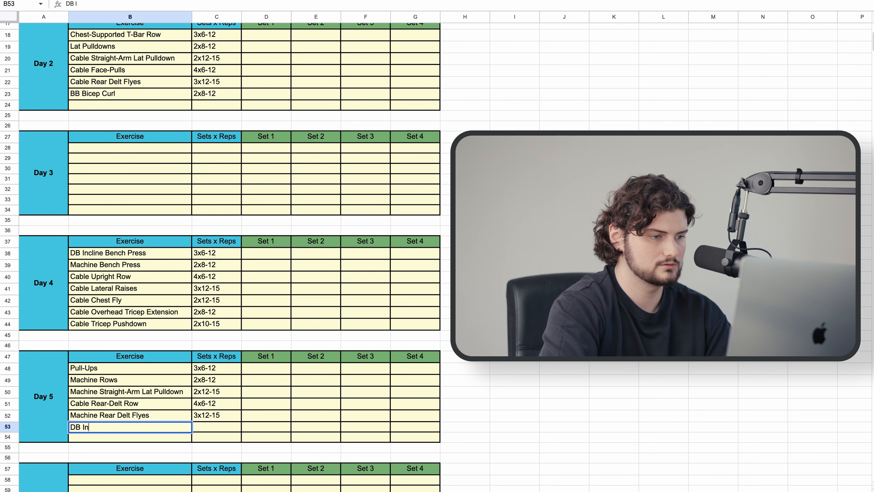
pyautogui.write('cline Bicep Curl')
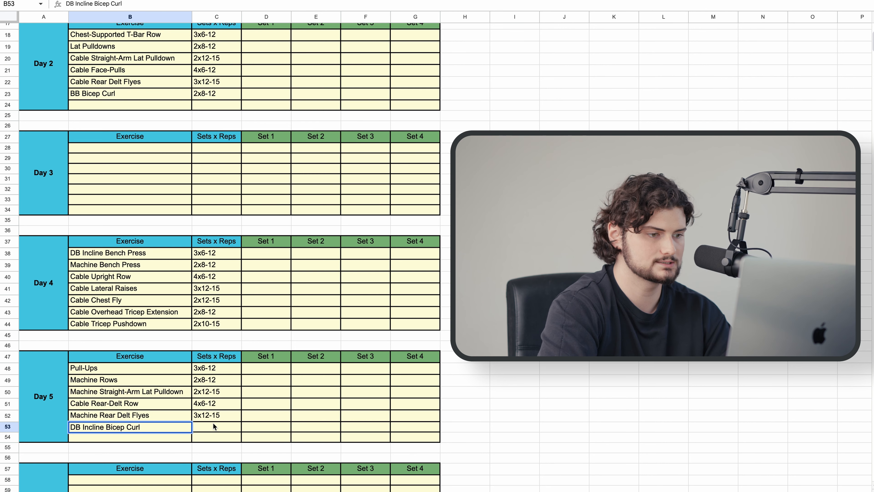
# - Set the sets and reps of Day 5's DB Incline Bicep Curl to 2x8-12
pyautogui.click(214, 429)
pyautogui.write('2')
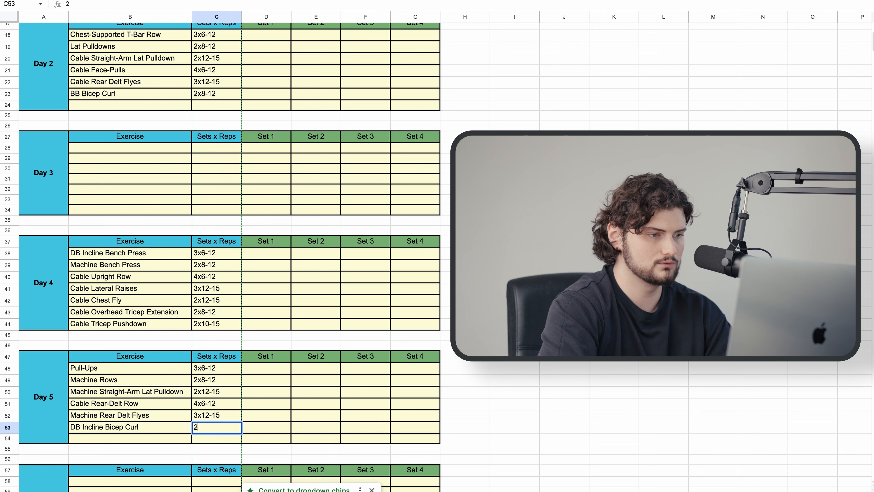
pyautogui.write('x8')
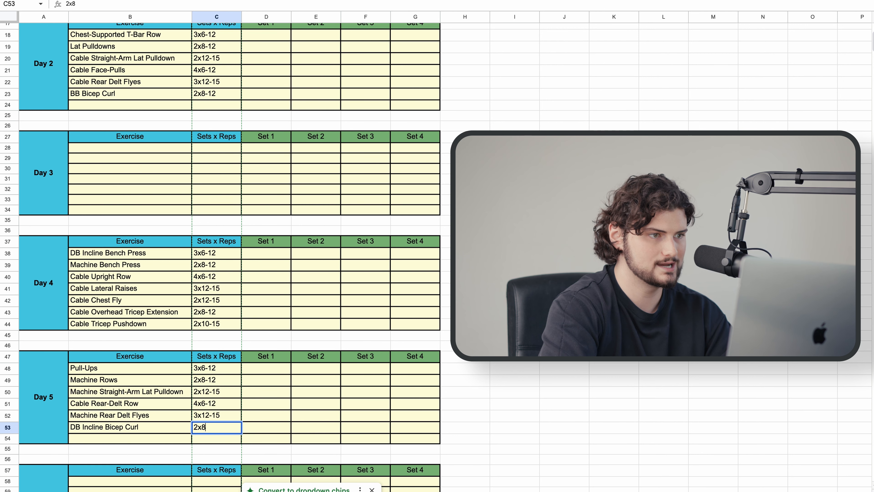
pyautogui.write('-12')
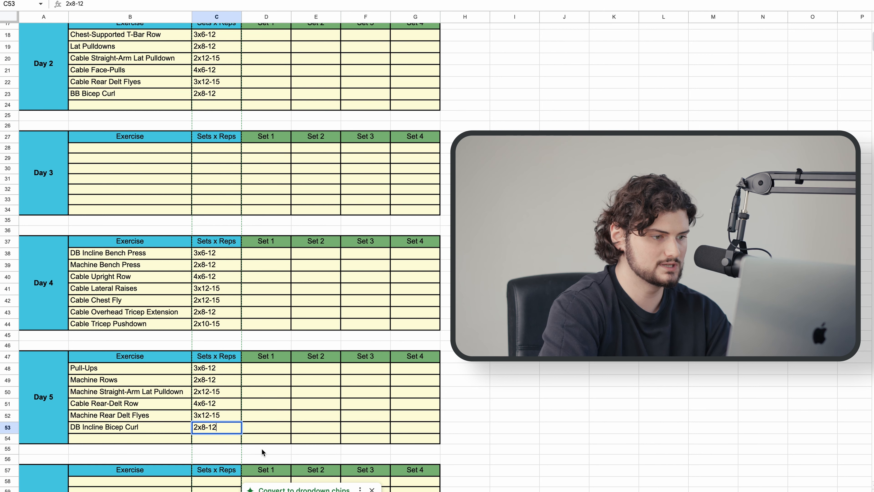
# - Append SS Forearms to the DB Incline Bicep Curl exercise name in Day 5
pyautogui.click(156, 431)
pyautogui.press('Return')
pyautogui.write('SS F')
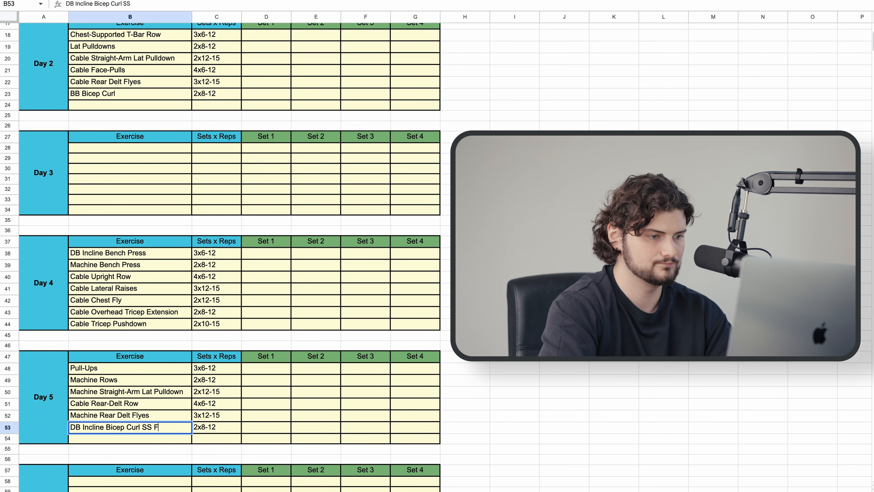
pyautogui.write('orearms')
pyautogui.click(220, 379)
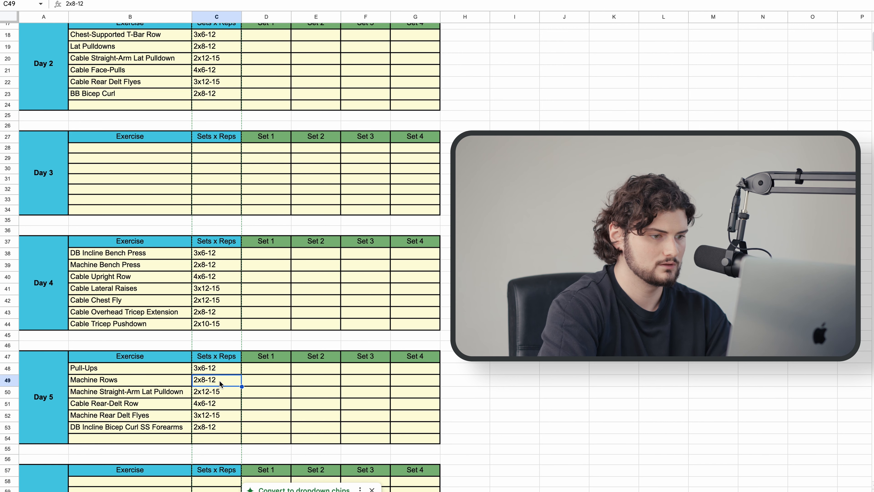
# - Append SS Forearms to the BB Bicep Curl exercise name in Day 2
pyautogui.click(142, 92)
pyautogui.press('Return')
pyautogui.write('SS')
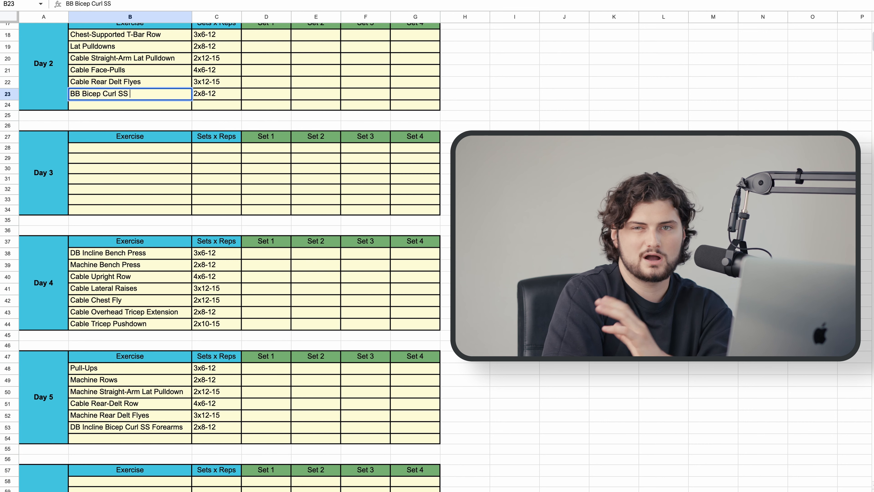
pyautogui.press('Return')
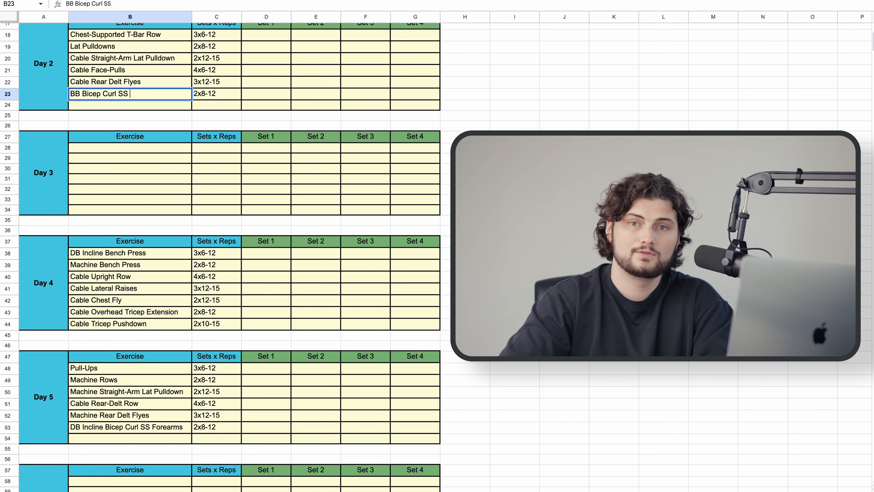
pyautogui.press('Return')
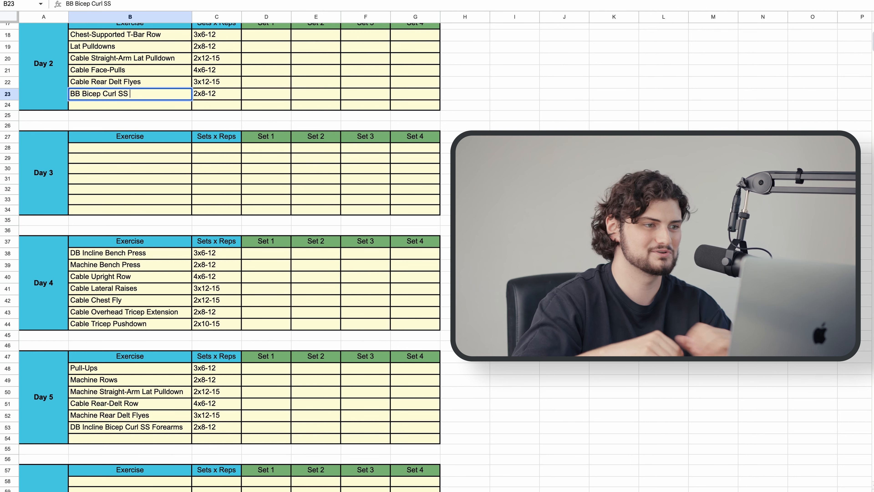
pyautogui.write('Forearms')
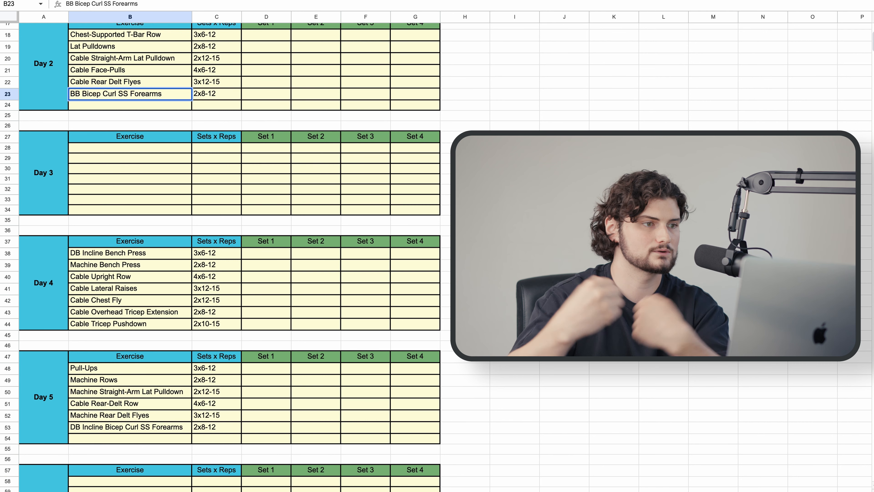
pyautogui.click(95, 103)
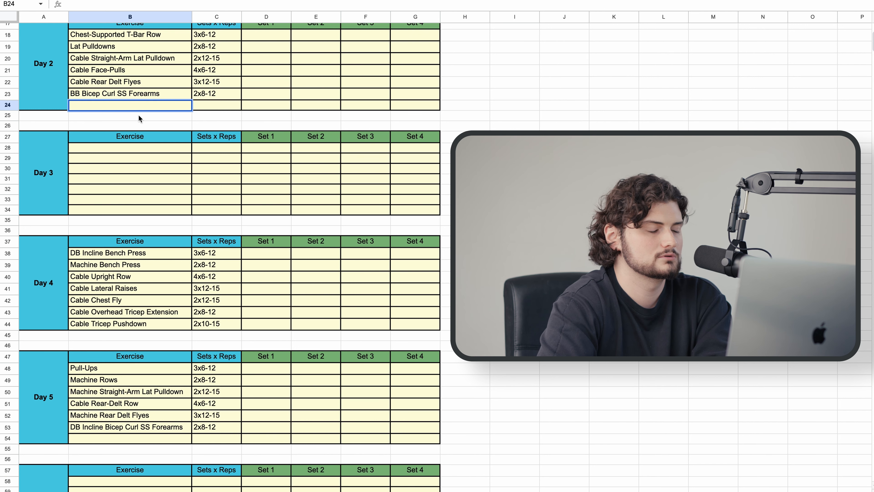
# - Enter Preacher Curl SS Forearms as the seventh exercise of Day 5
pyautogui.click(111, 436)
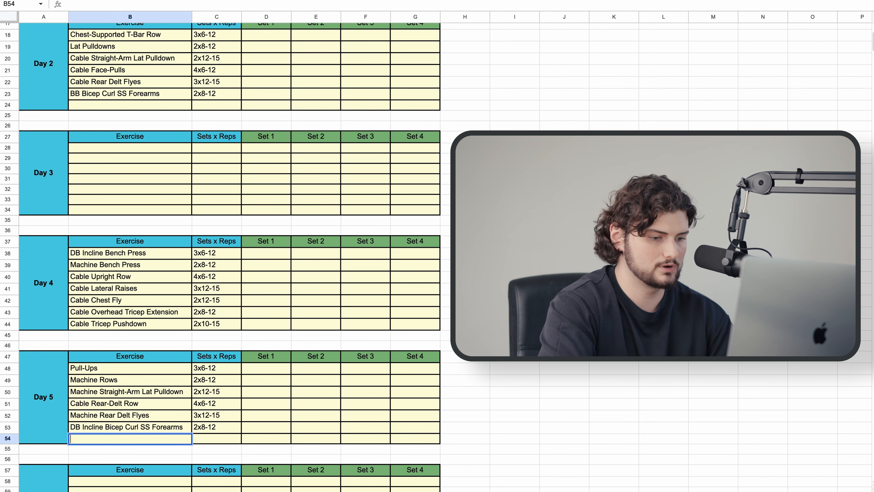
pyautogui.write('Preacher C')
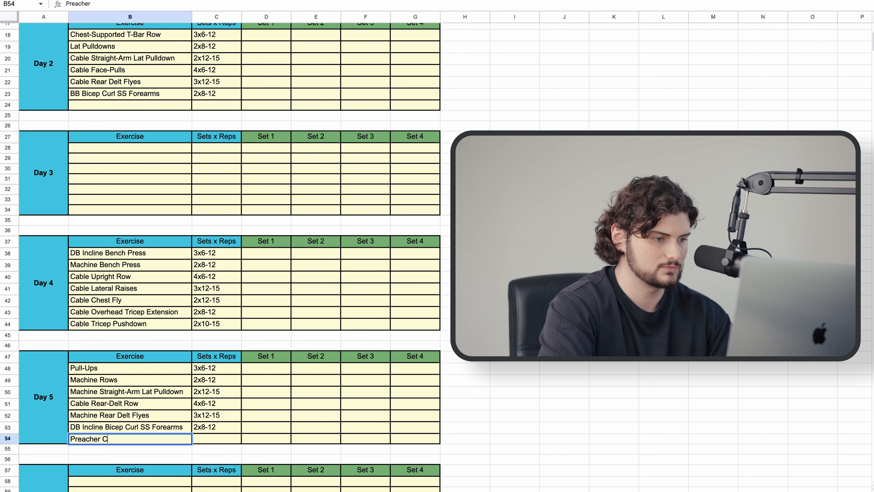
pyautogui.write('url SS F')
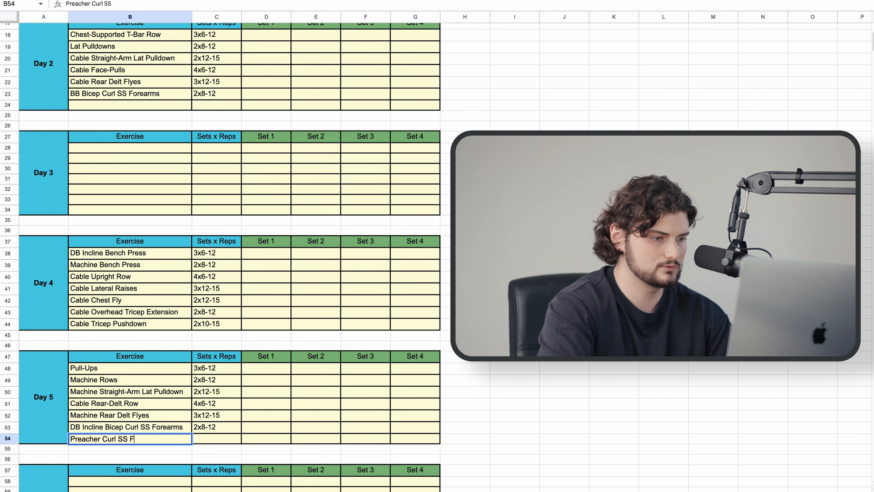
pyautogui.write('orear')
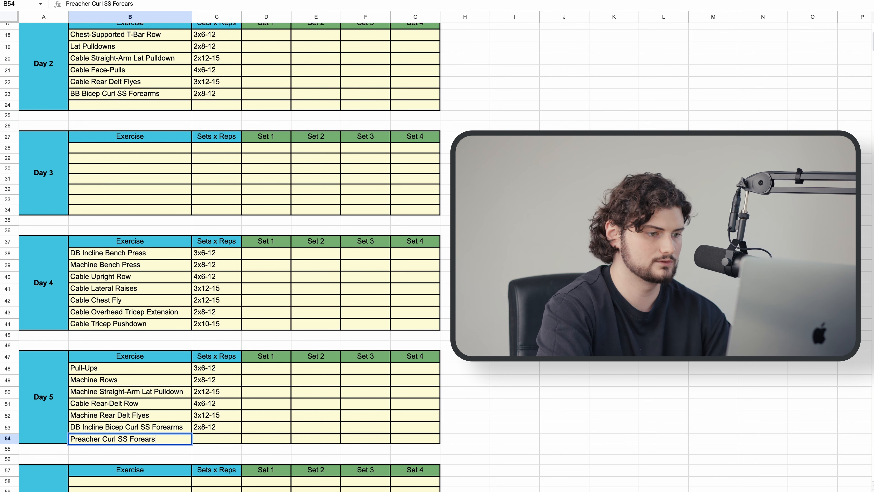
pyautogui.write('ms')
# - Set the sets and reps of Day 5's Preacher Curl SS Forearms to 2x10-15
pyautogui.click(205, 442)
pyautogui.write('2')
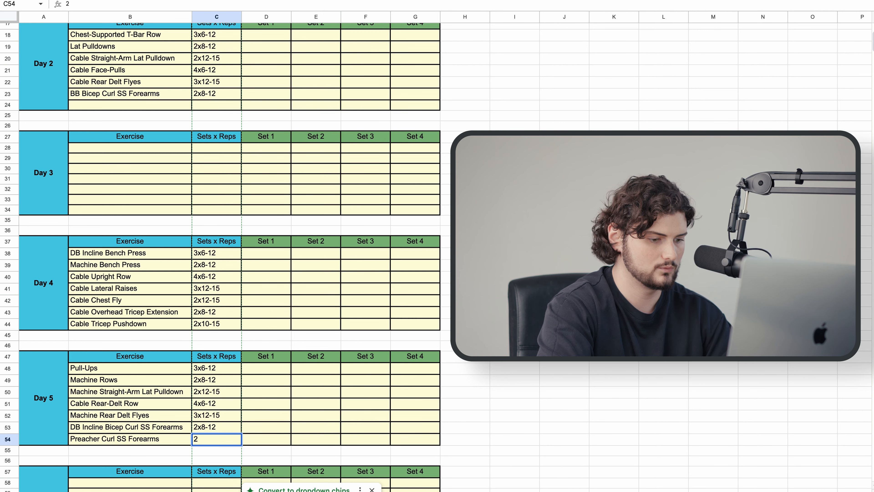
pyautogui.write('x')
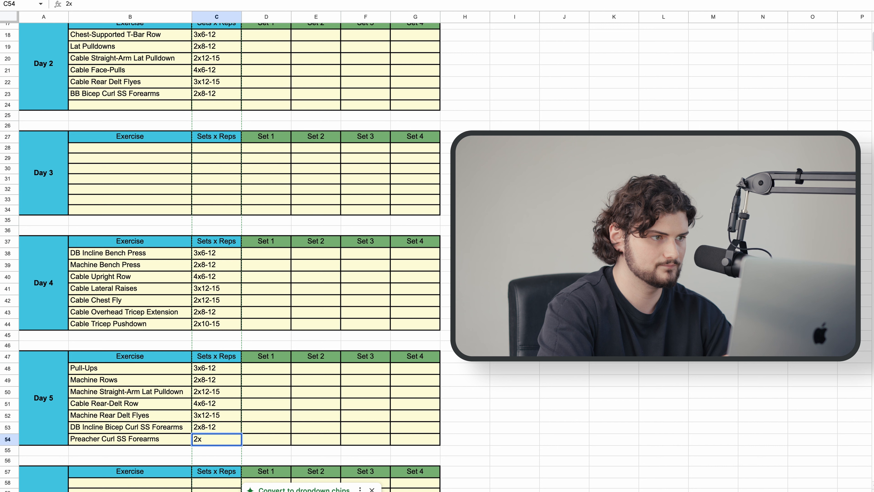
pyautogui.write('10-15')
pyautogui.click(295, 440)
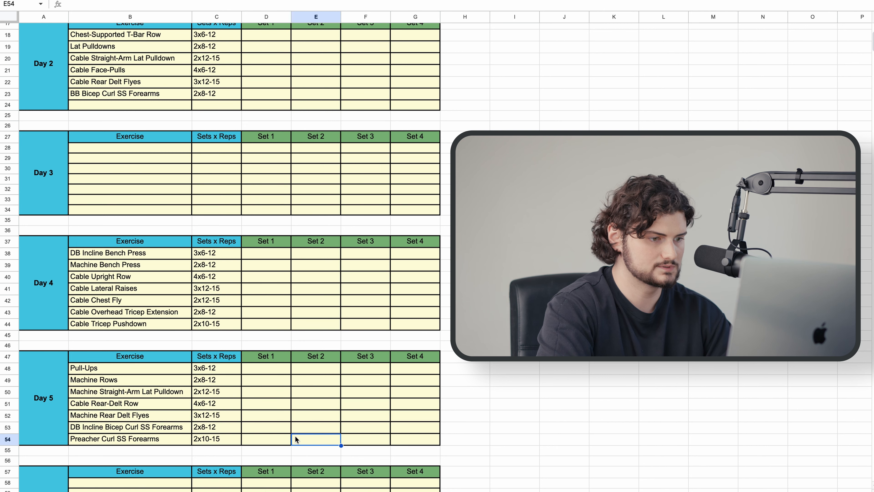
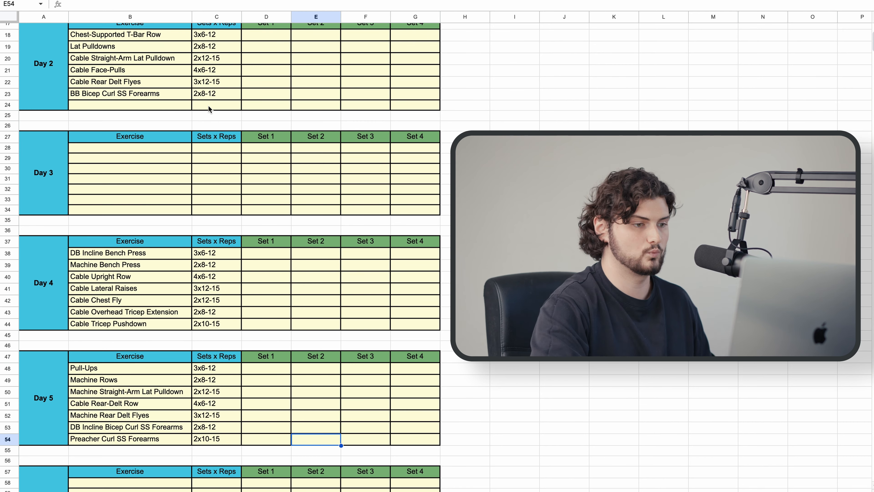
# - Review Day 5's two bicep and forearm supersets against the empty seventh exercise row of Day 2
pyautogui.click(165, 104)
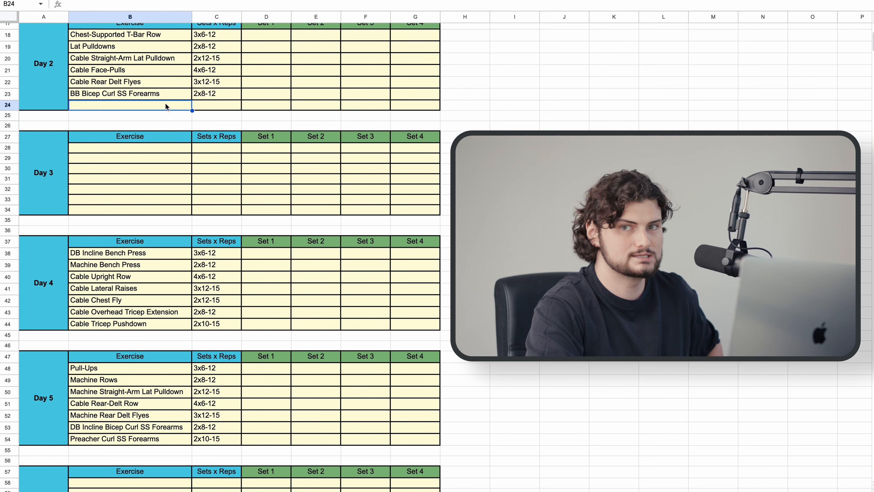
pyautogui.doubleClick(122, 104)
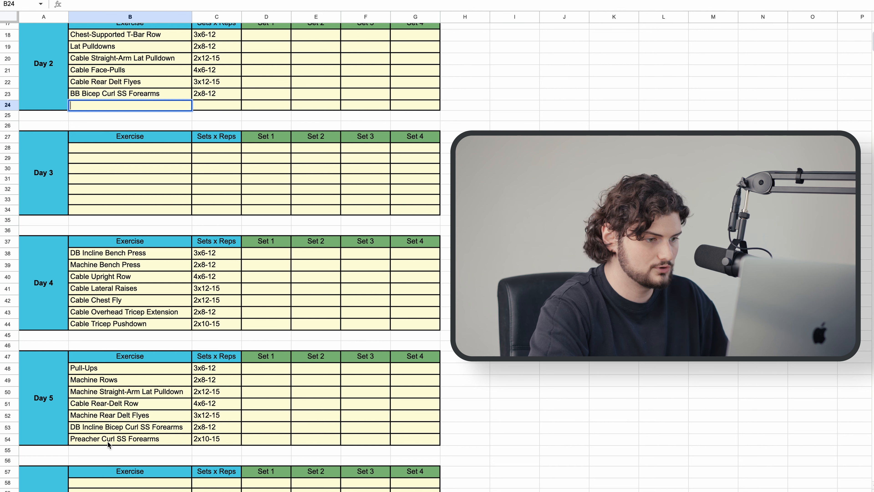
pyautogui.click(107, 431)
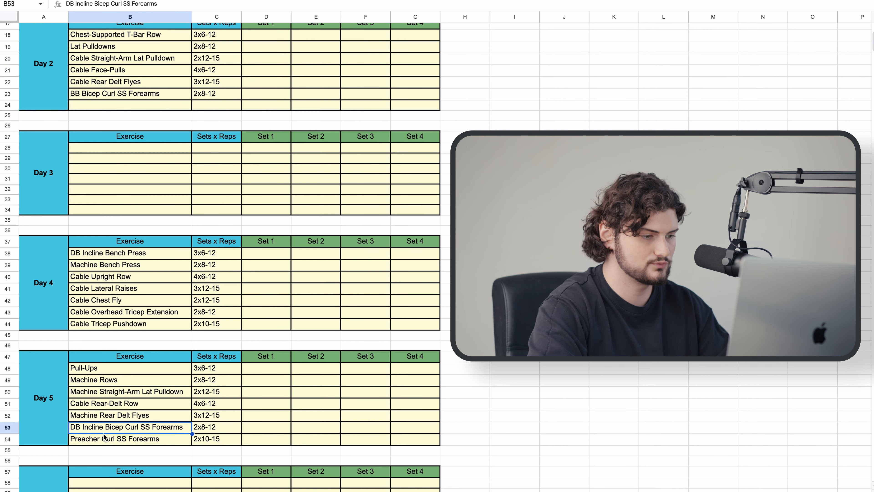
pyautogui.keyDown('shift'); pyautogui.click(104, 436); pyautogui.keyUp('shift')
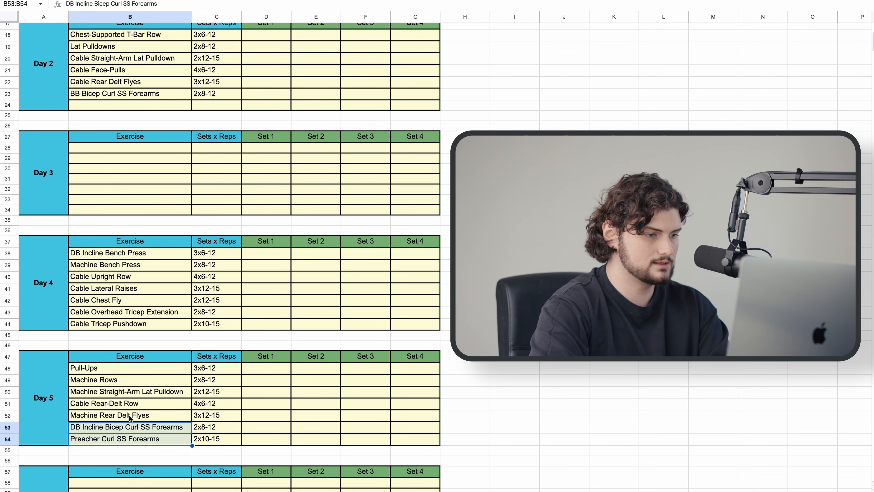
pyautogui.click(230, 444)
pyautogui.click(185, 440)
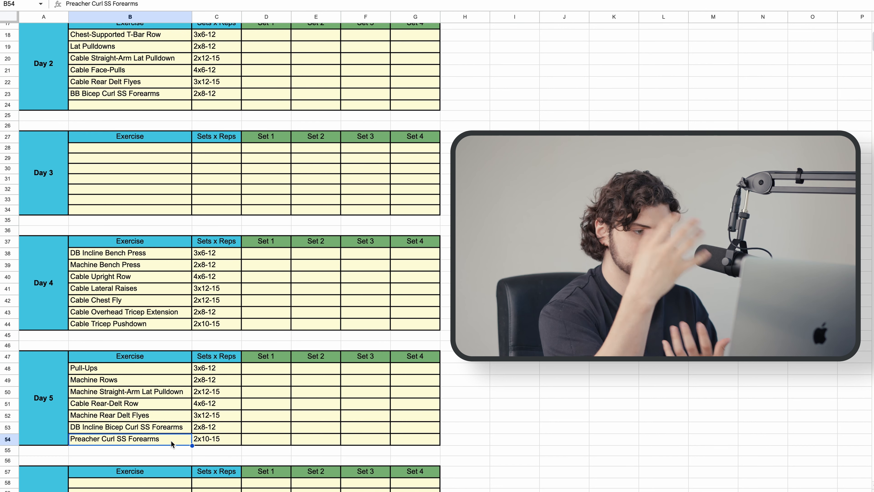
pyautogui.click(148, 427)
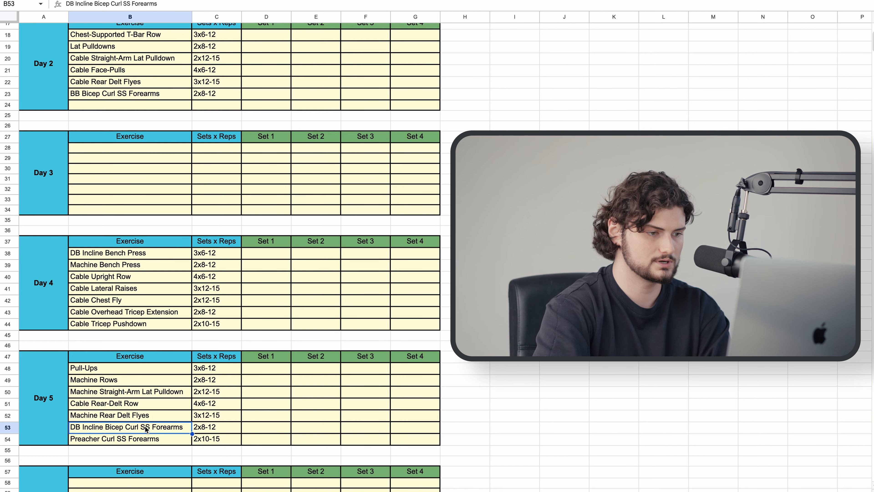
pyautogui.click(153, 439)
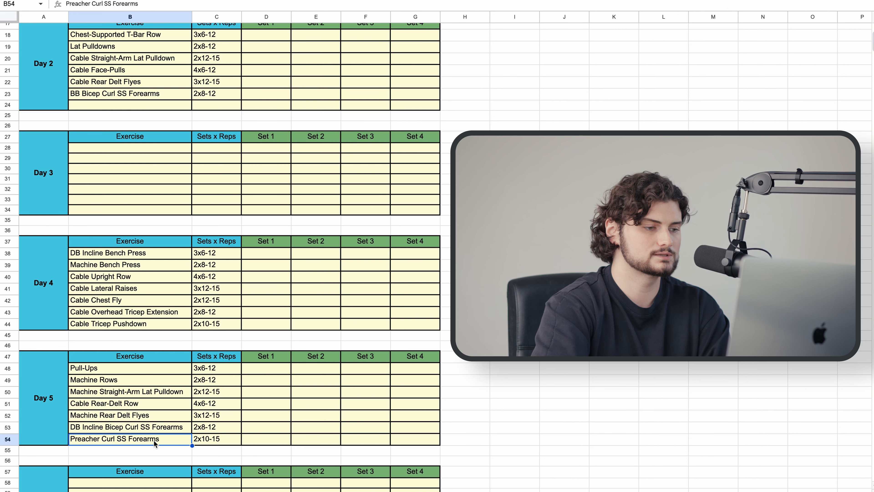
pyautogui.click(148, 428)
pyautogui.click(149, 440)
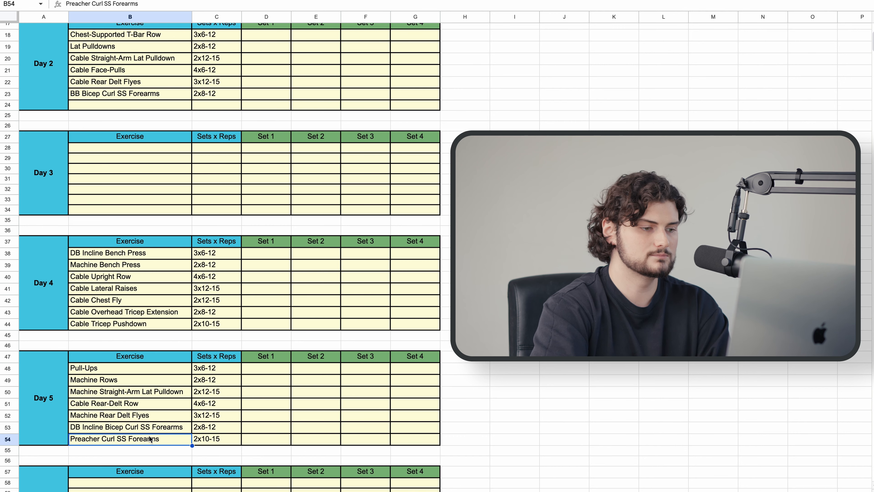
# - Enter Machine Bicep Curl SS Forearms as the seventh exercise of Day 2
pyautogui.scroll(3, 187, 418)
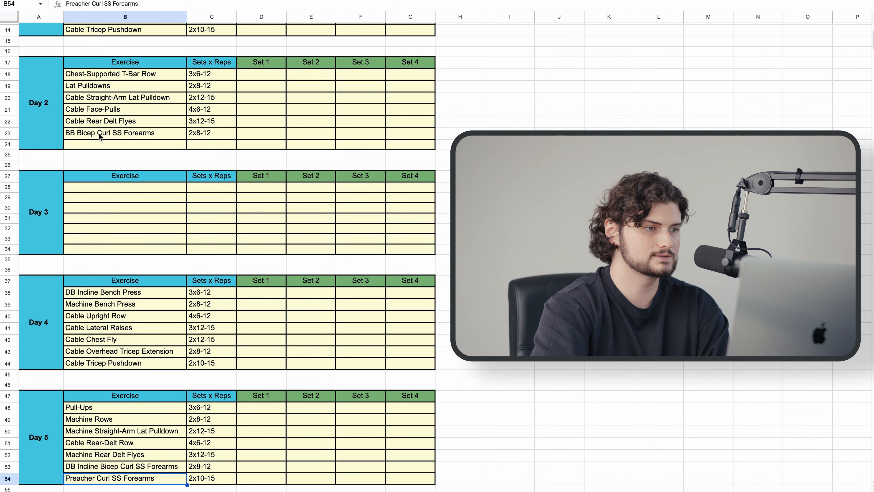
pyautogui.click(114, 145)
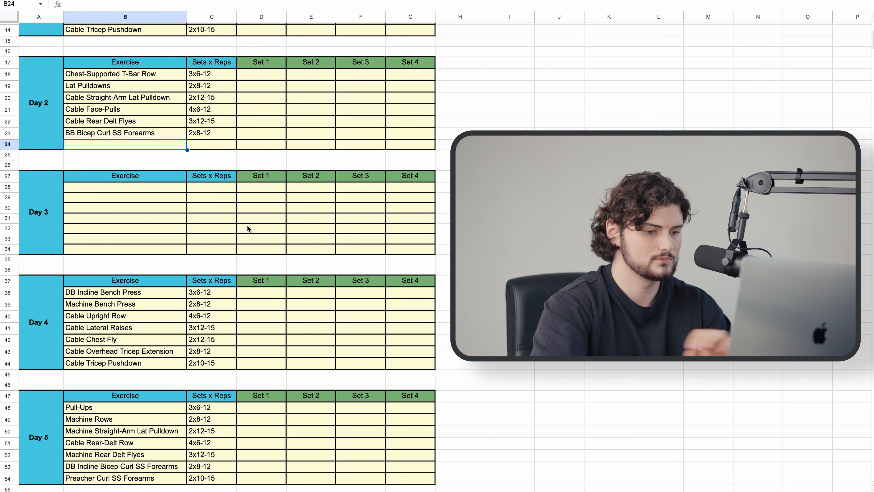
pyautogui.write('Machine ')
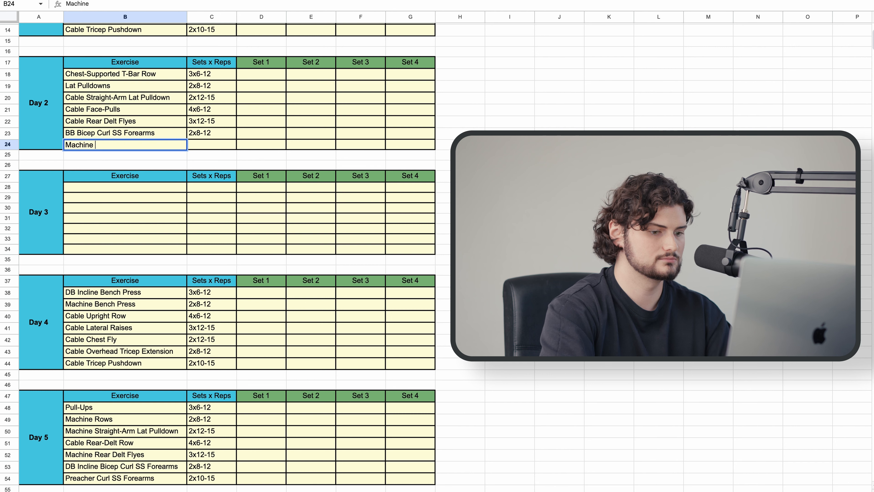
pyautogui.write('Bicep Curl ')
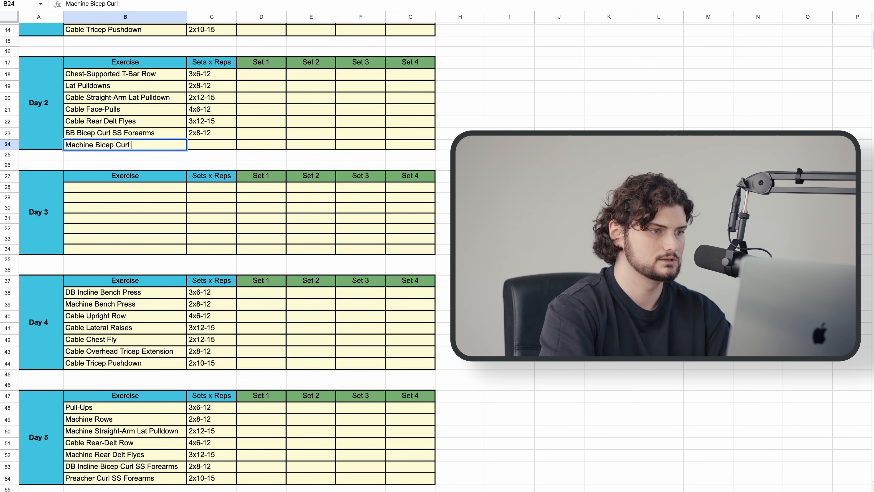
pyautogui.write('SS Forearms')
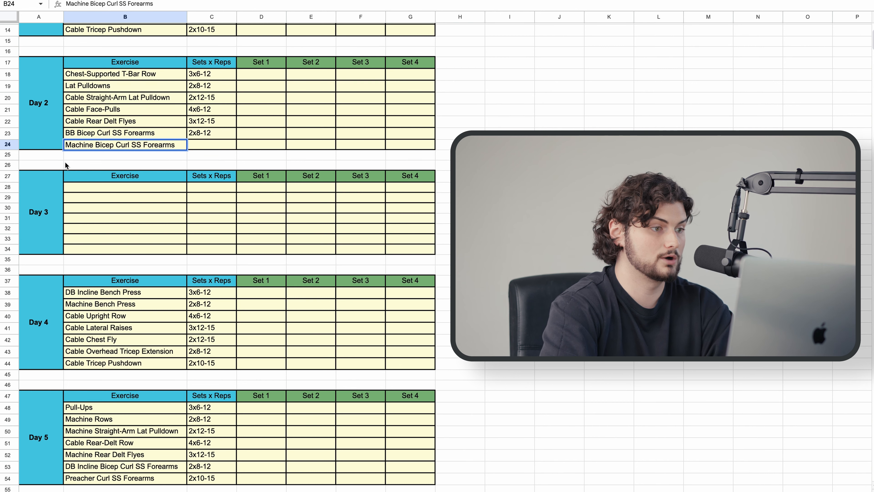
# - Set the sets and reps of Day 2's Machine Bicep Curl SS Forearms to 2x10-15
pyautogui.click(197, 145)
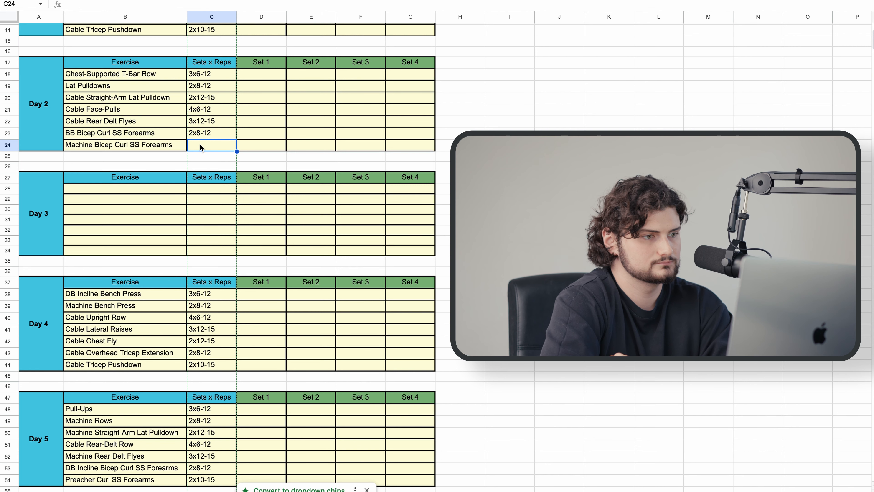
pyautogui.write('2x10-')
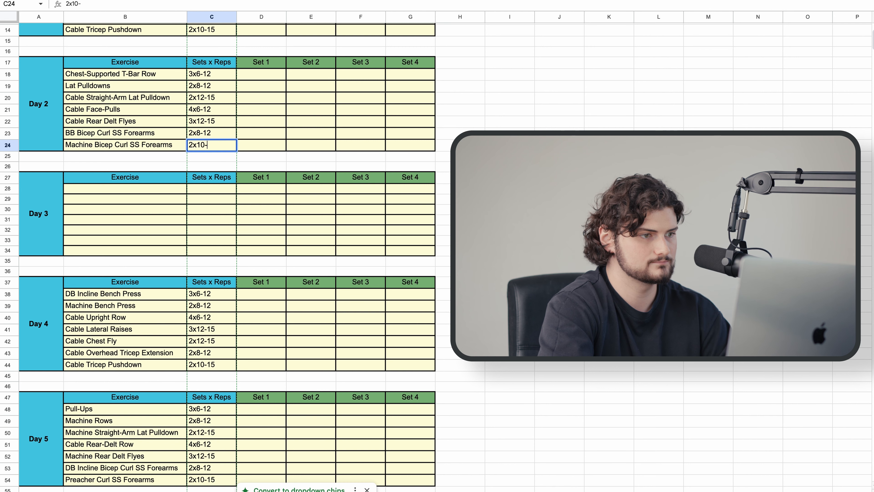
pyautogui.press('BackSpace')
pyautogui.write('2')
pyautogui.press('BackSpace')
pyautogui.press('BackSpace')
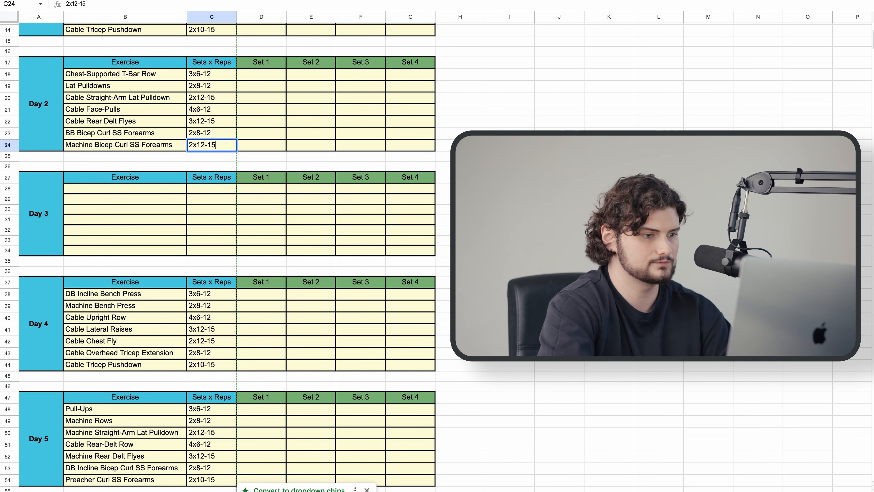
pyautogui.press('BackSpace')
pyautogui.write('0-14')
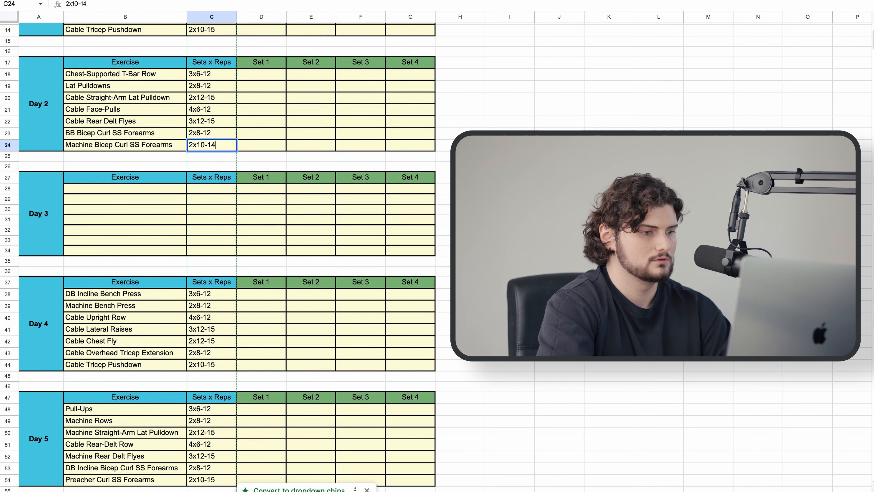
pyautogui.click(409, 321)
# - Enter Smith Machine Back Squats as the first exercise of Day 3
pyautogui.scroll(-5, 409, 321)
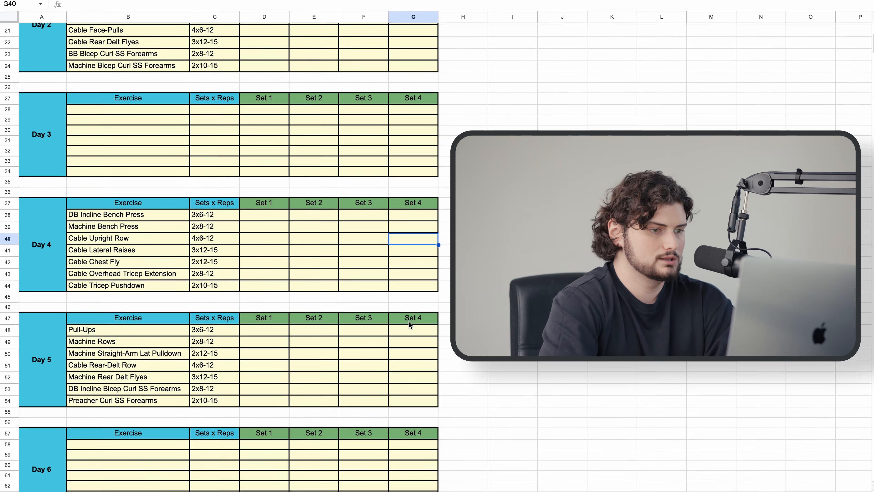
pyautogui.scroll(10, 408, 321)
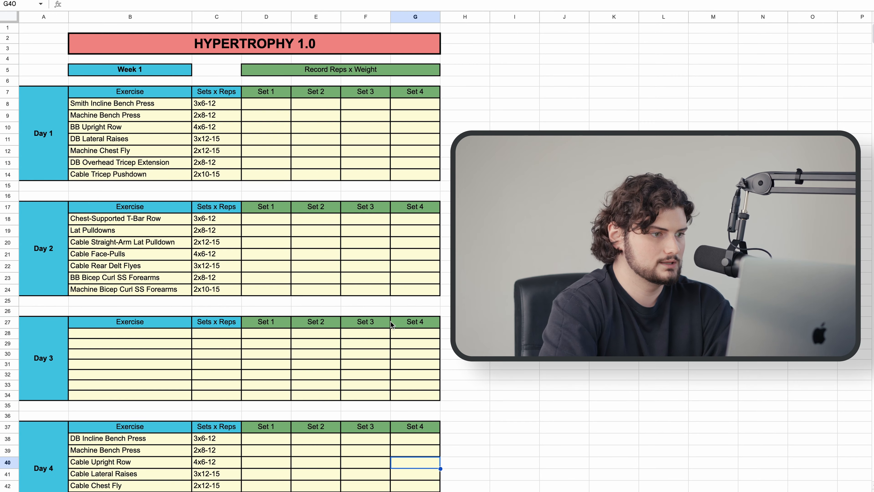
pyautogui.click(102, 333)
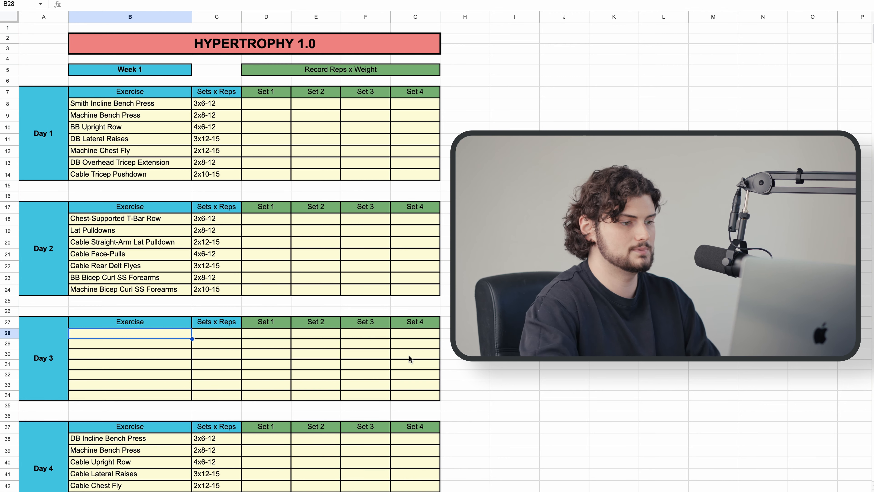
pyautogui.write('Squats')
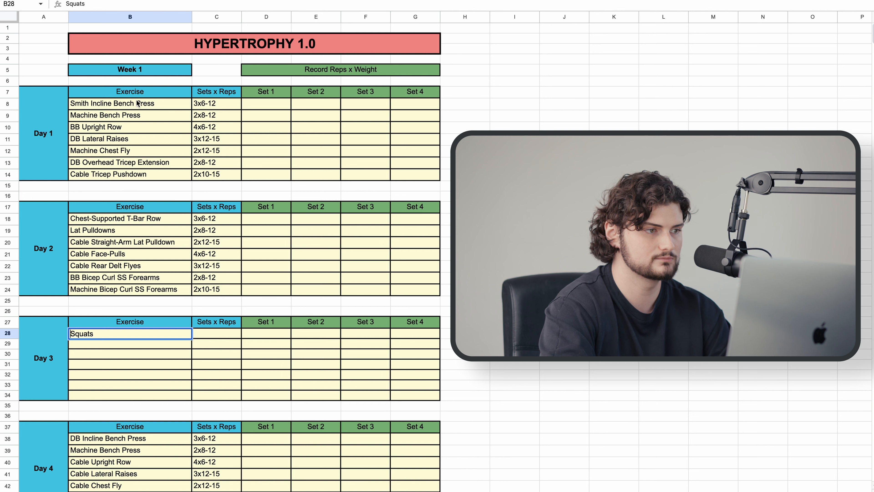
pyautogui.click(70, 333)
pyautogui.write('Smith Machine B')
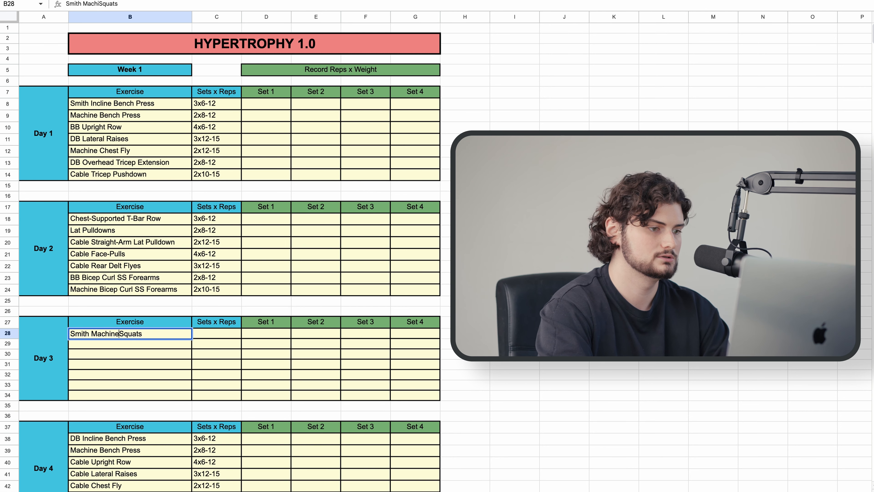
pyautogui.write('ack')
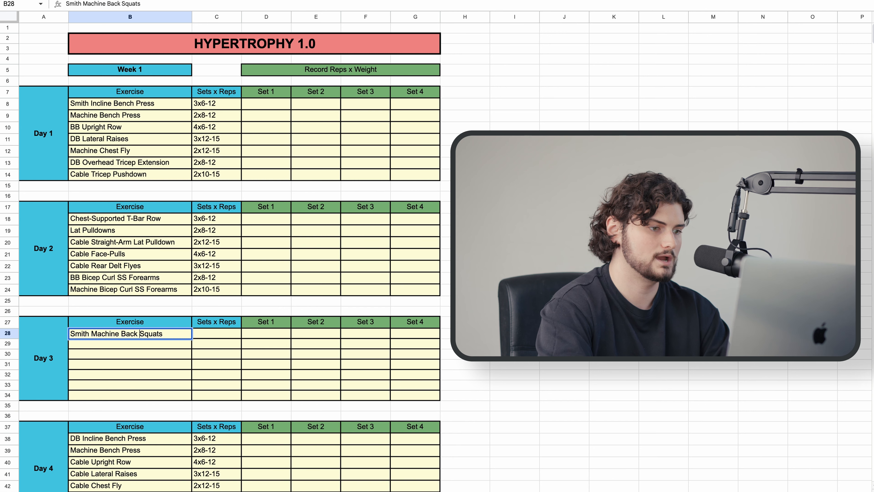
# - Set the sets and reps of Day 3's Smith Machine Back Squats to 3x6-12
pyautogui.click(216, 333)
pyautogui.write('3')
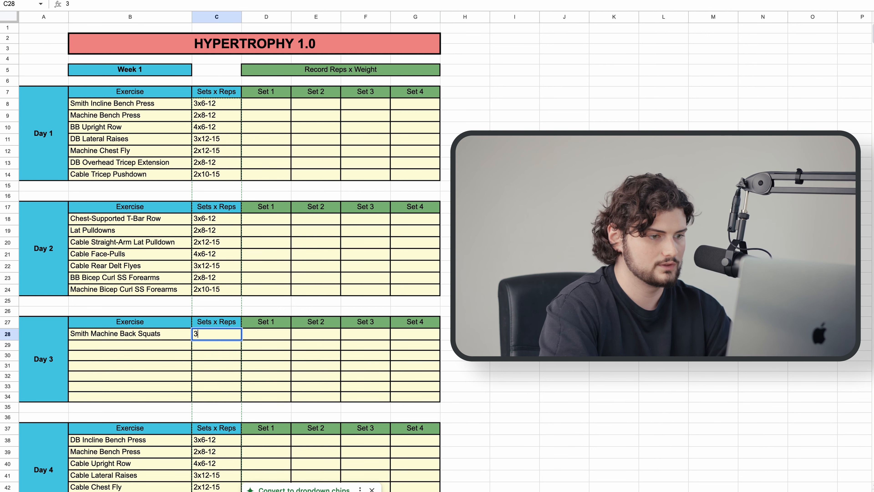
pyautogui.write('x6')
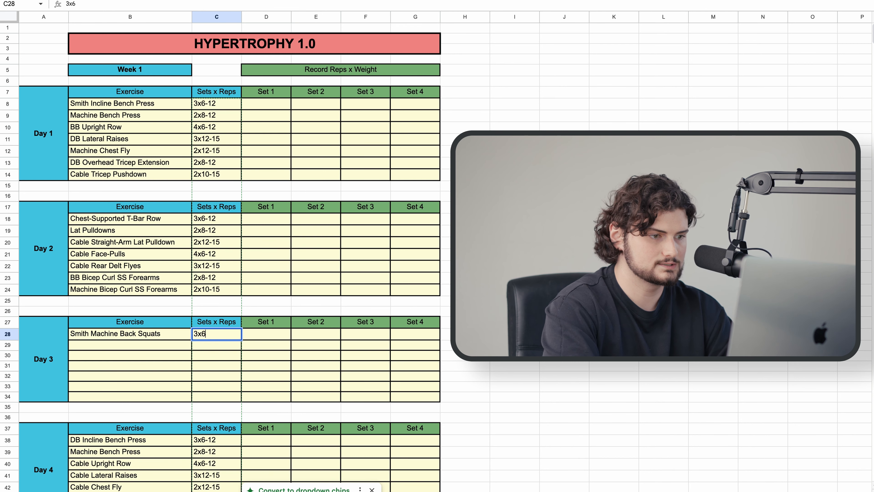
pyautogui.write('-12')
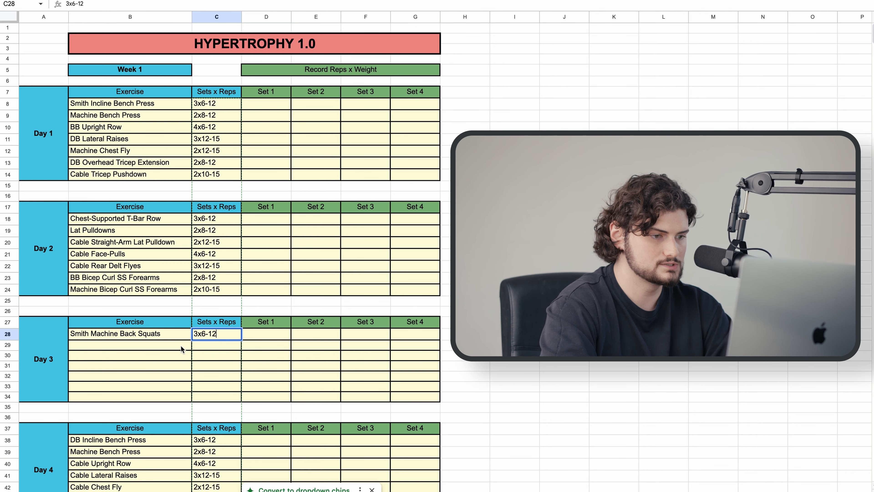
# - Enter DB Romanian Deadlifts as the second exercise of Day 3
pyautogui.click(180, 346)
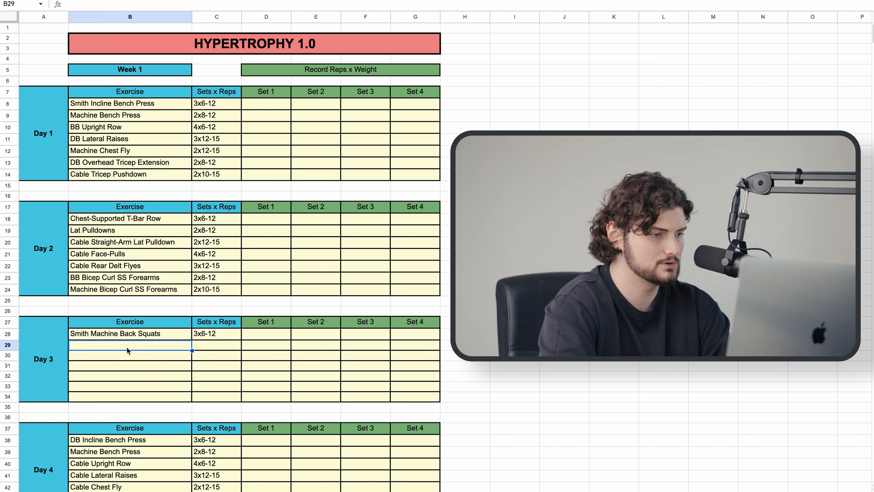
pyautogui.write('DB Romanian De')
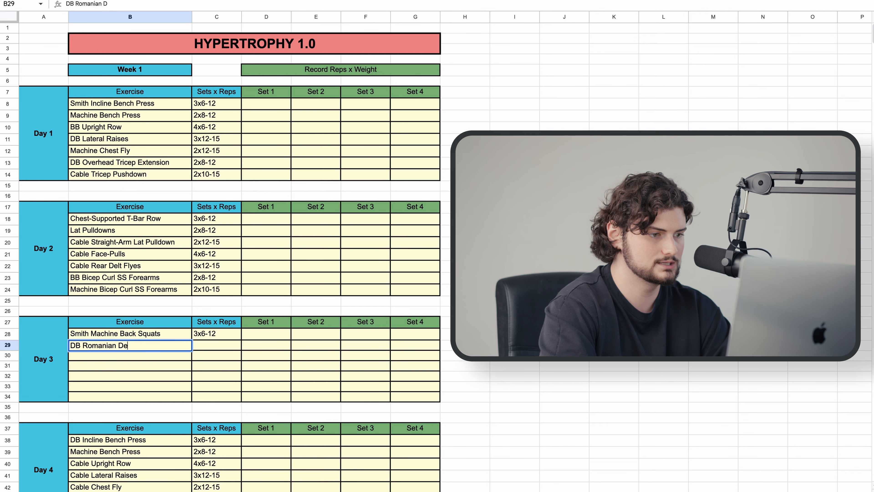
pyautogui.write('adlifts')
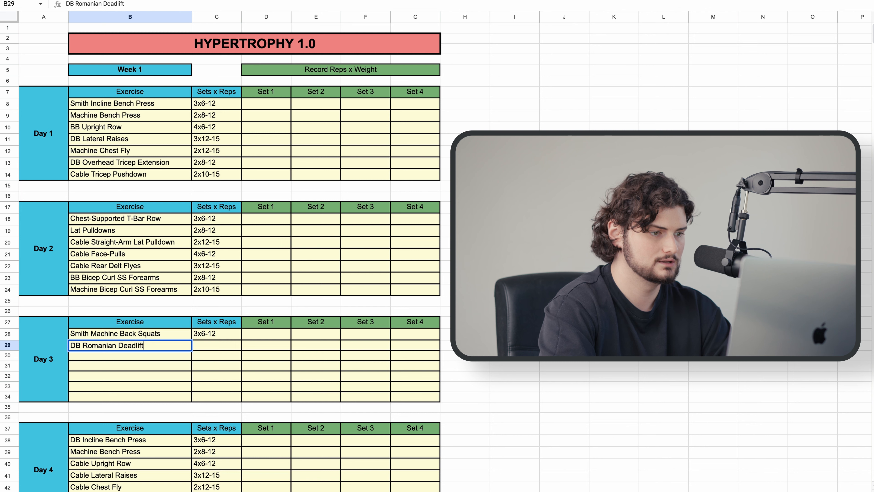
# - Set the sets and reps of Day 3's DB Romanian Deadlifts to 3x6-12
pyautogui.click(209, 342)
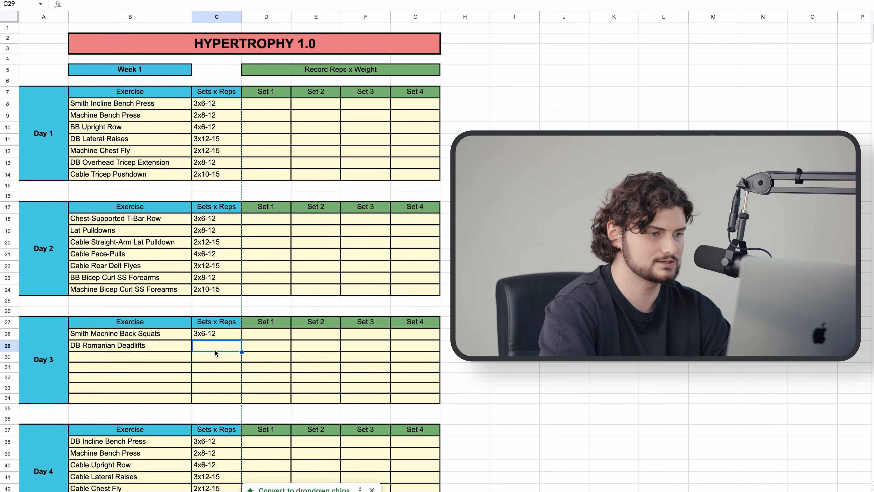
pyautogui.write('4')
pyautogui.press('BackSpace')
pyautogui.write('3x')
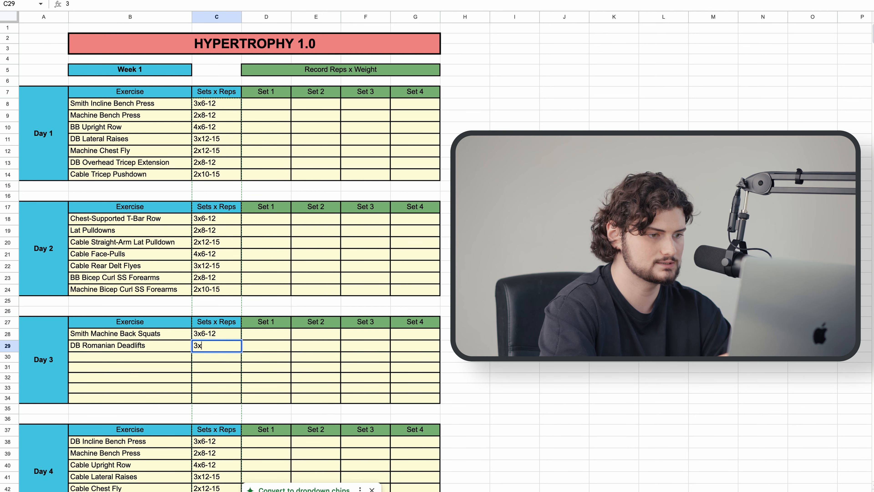
pyautogui.write('6-12')
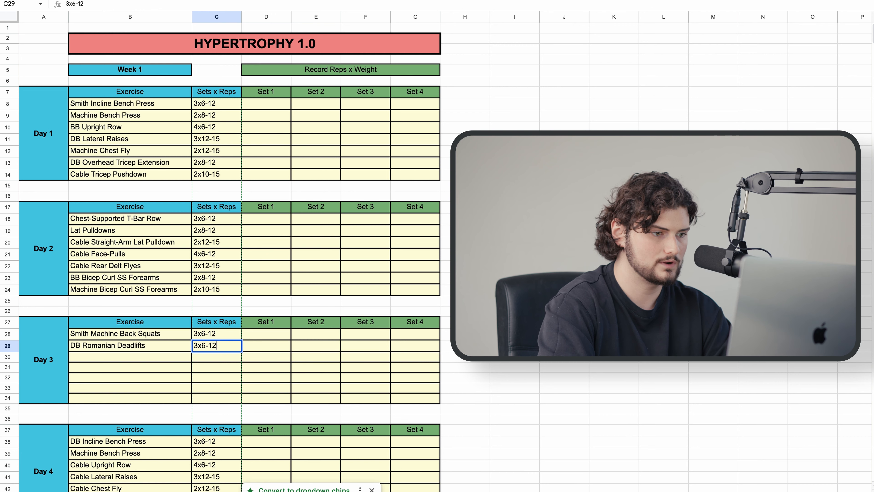
pyautogui.click(286, 355)
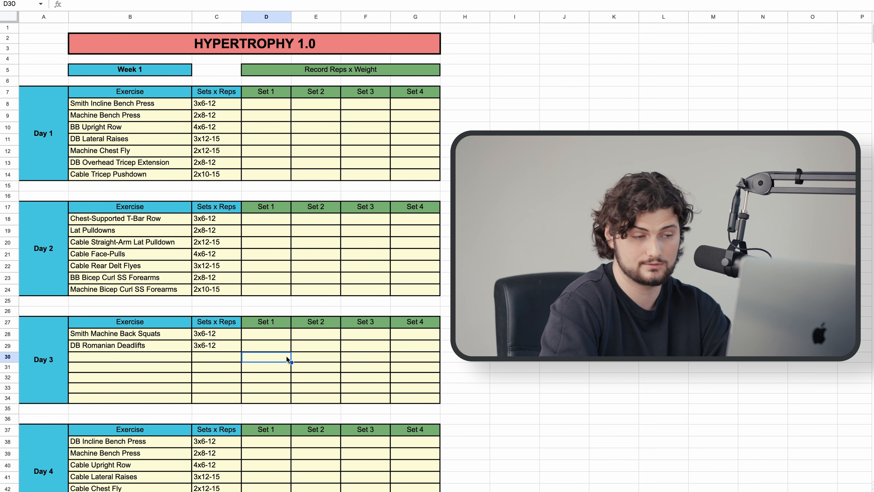
# - Enter "BB Romanain Deadlifts" as the first exercise of Day 6
pyautogui.click(142, 333)
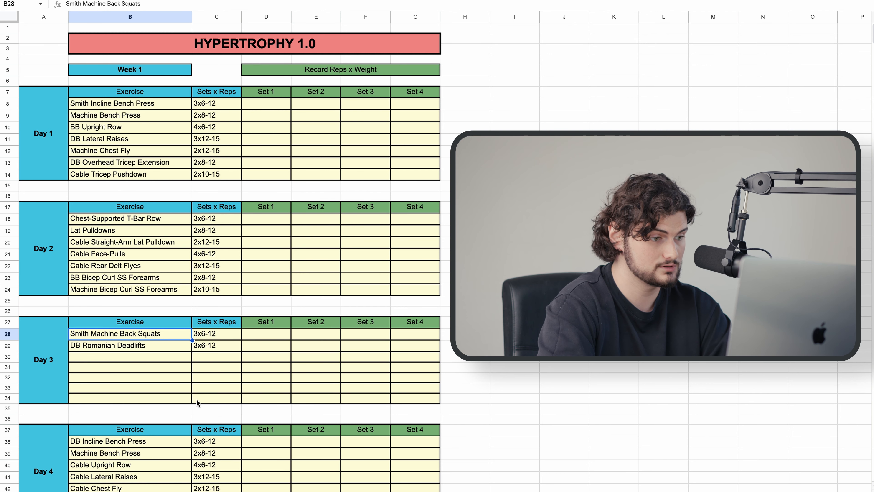
pyautogui.scroll(-1, 105, 360)
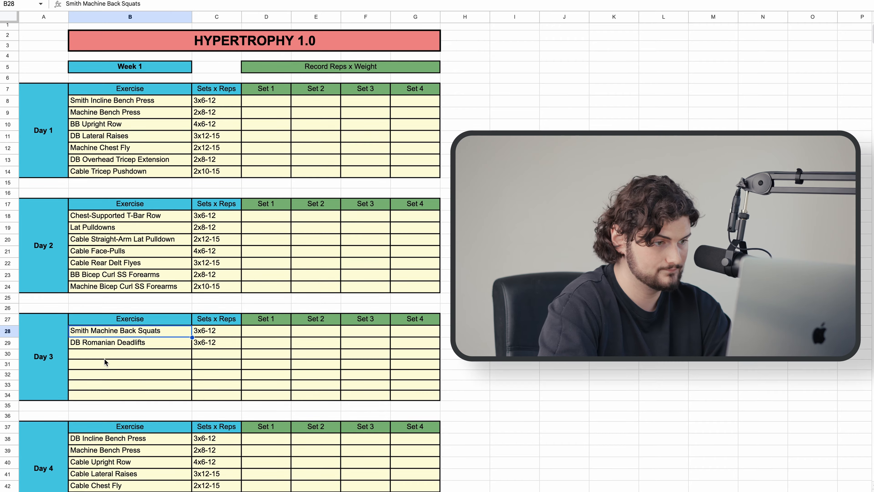
pyautogui.scroll(-10, 105, 360)
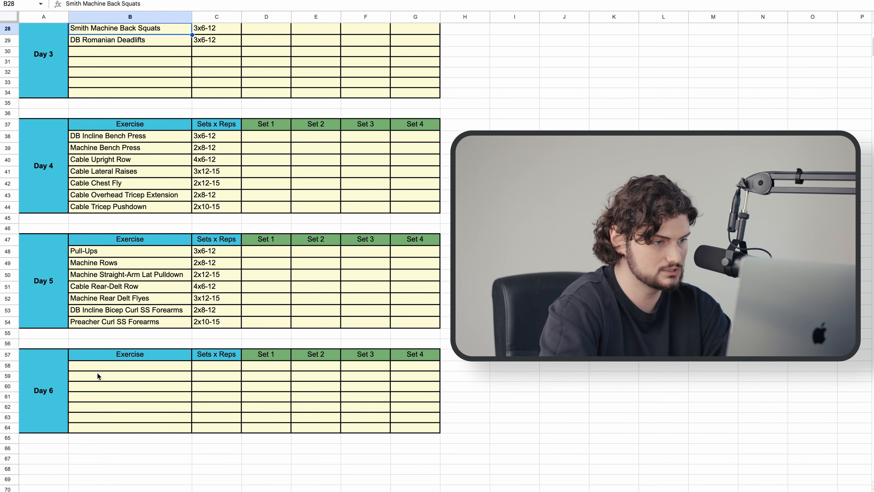
pyautogui.click(98, 367)
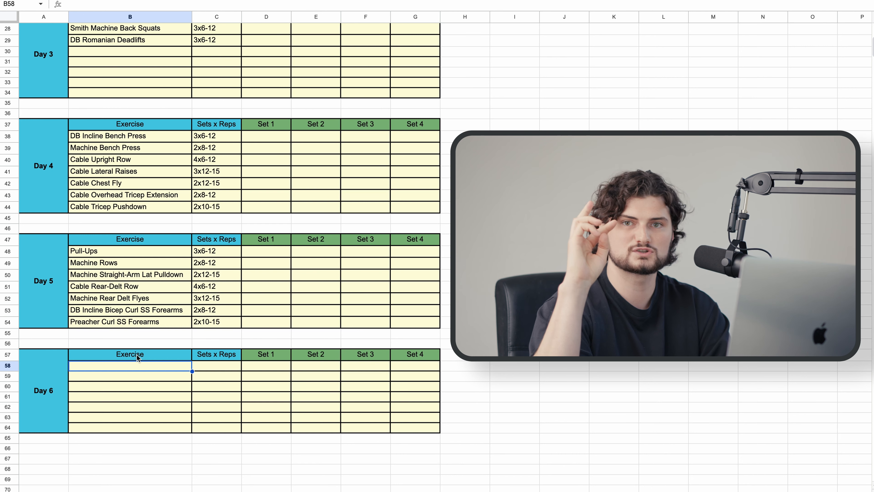
pyautogui.write('BB')
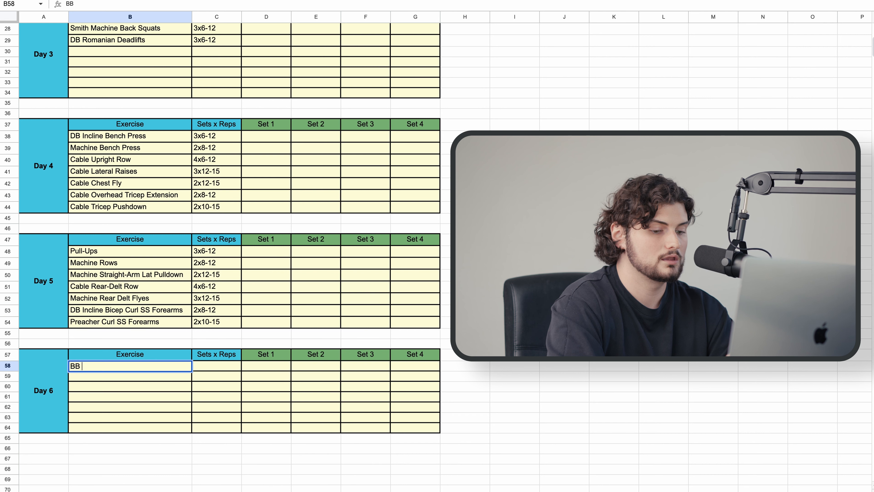
pyautogui.write('Roman')
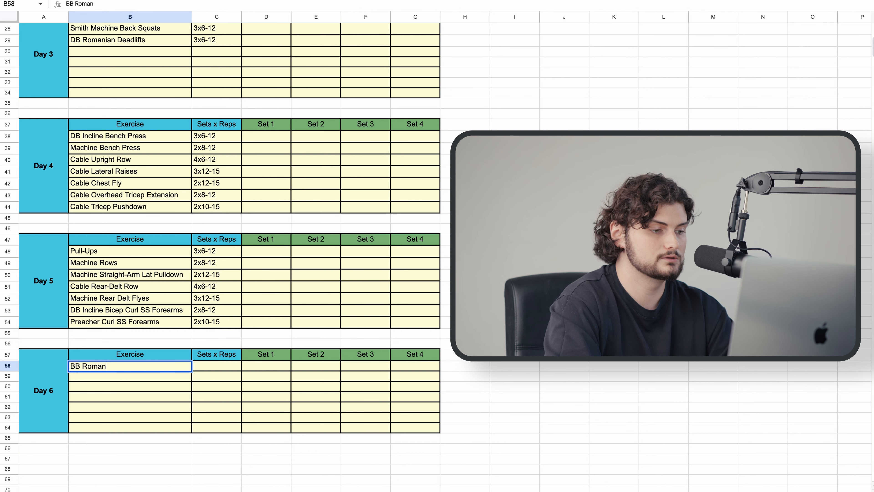
pyautogui.write('ain Deadlifts')
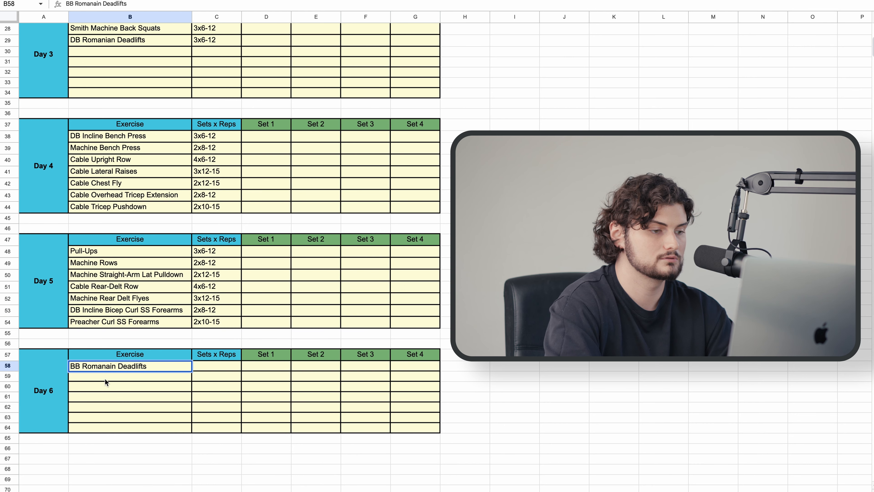
pyautogui.press('Return')
# - Enter Leg Press as the second exercise of Day 6, below the barbell deadlifts
pyautogui.scroll(5, 227, 317)
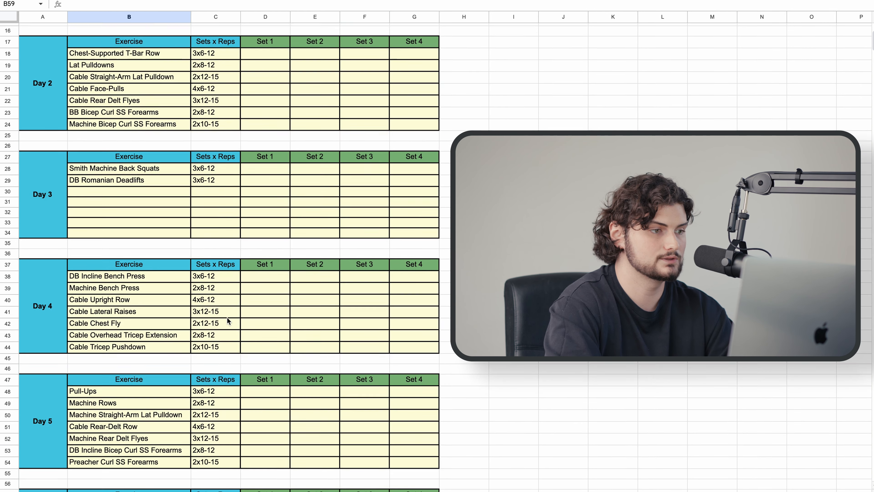
pyautogui.scroll(1, 227, 317)
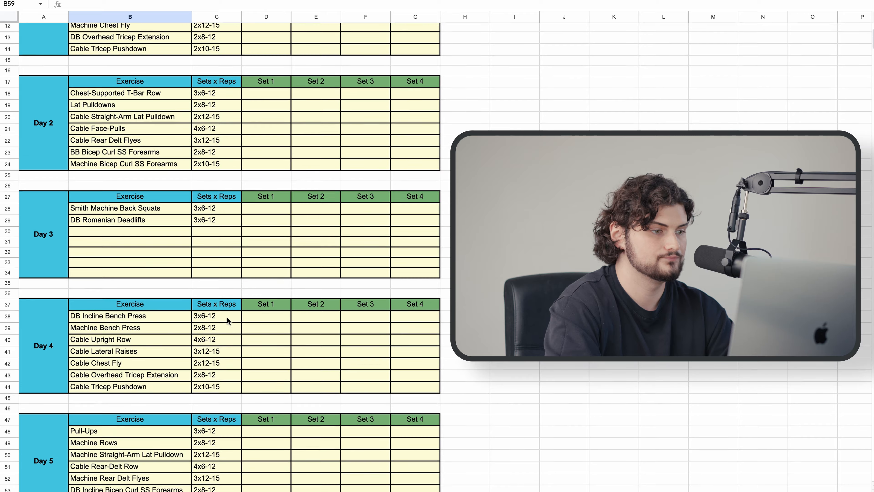
pyautogui.scroll(-7, 227, 308)
pyautogui.click(226, 309)
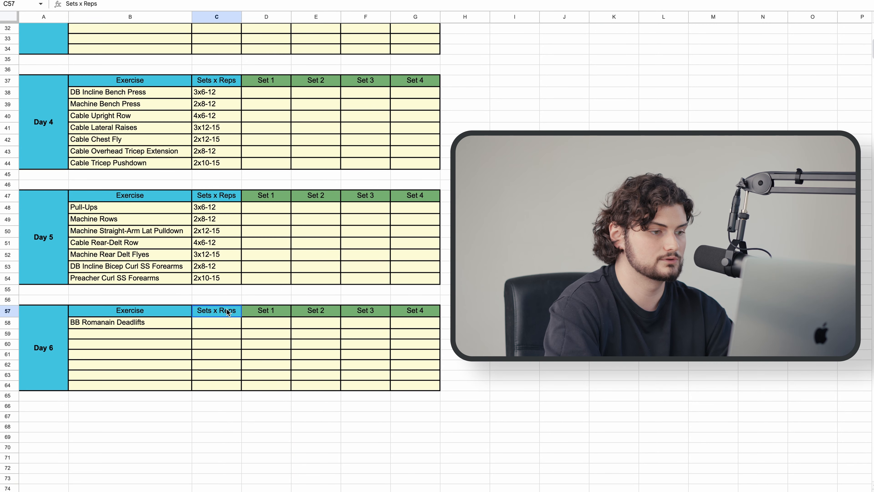
pyautogui.click(154, 335)
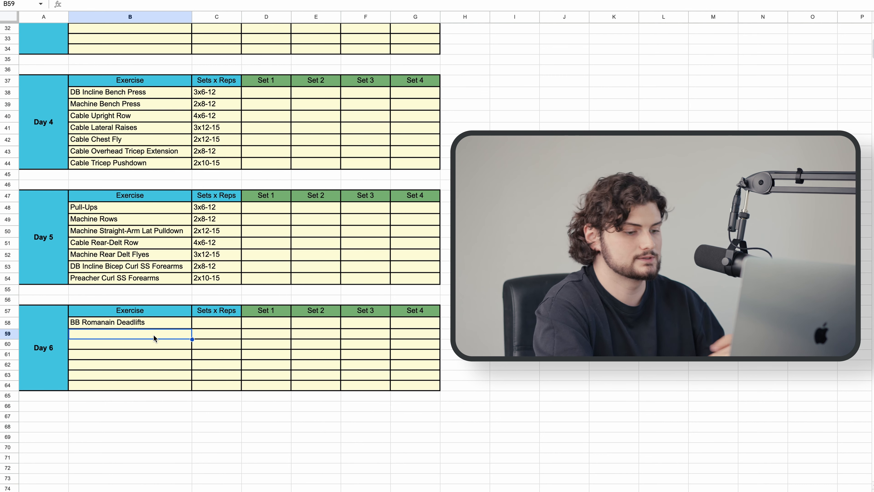
pyautogui.write('Leg Press')
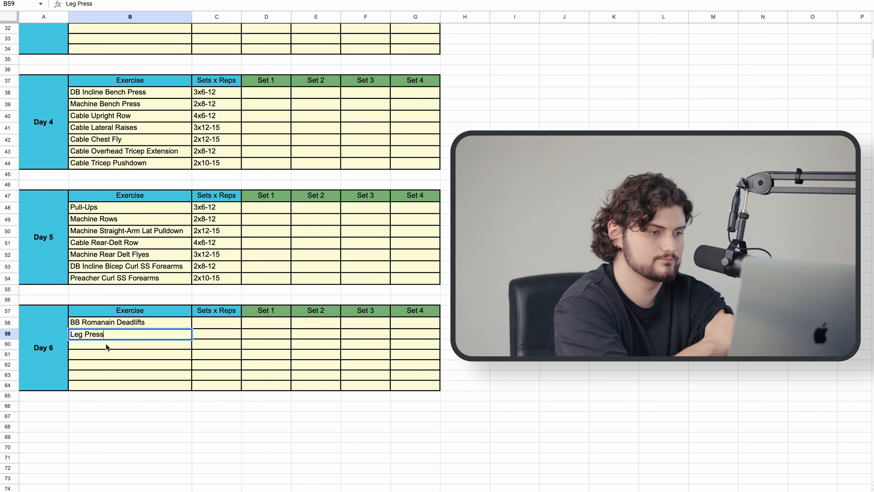
pyautogui.click(194, 345)
# - Compare the leg exercises and remaining empty rows of Day 3 with those of Day 6
pyautogui.click(207, 336)
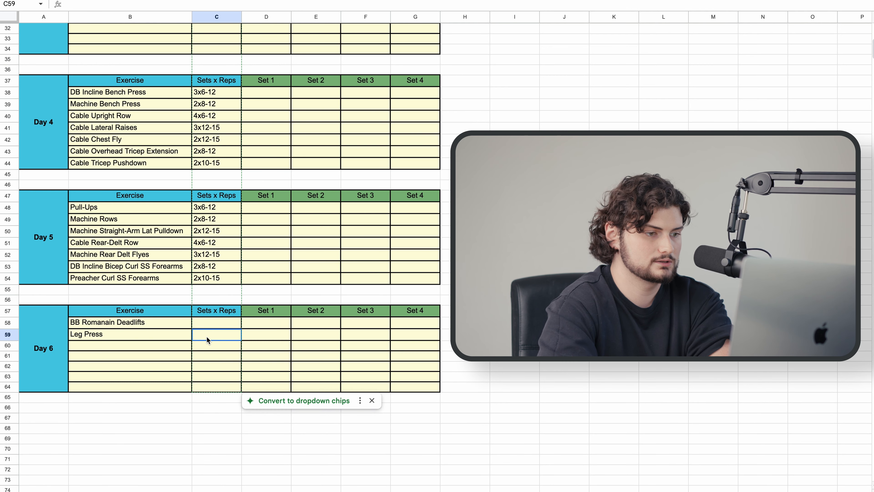
pyautogui.click(224, 323)
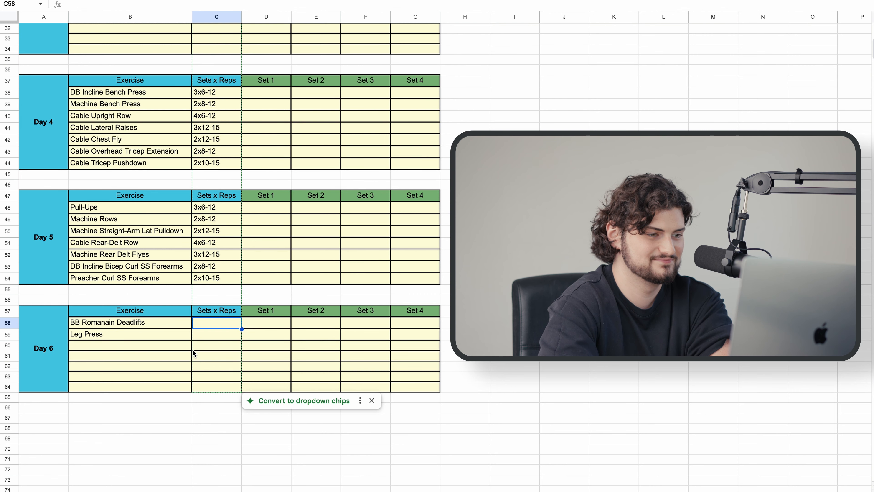
pyautogui.click(154, 347)
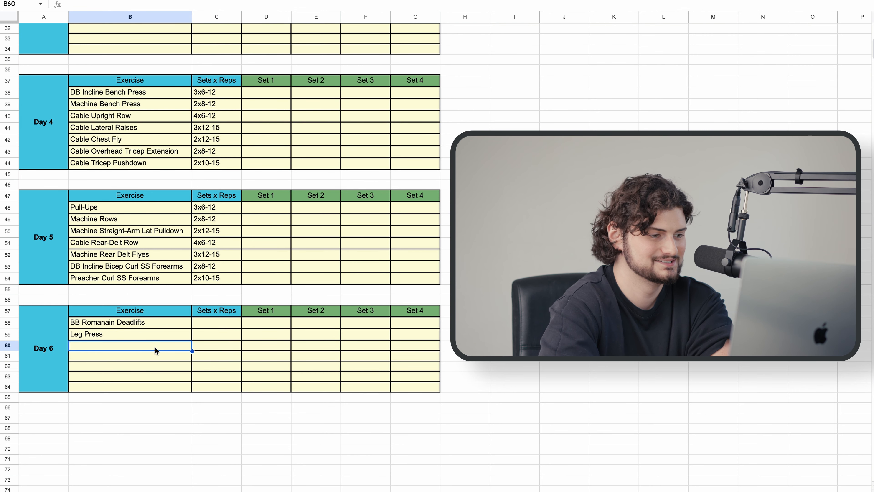
pyautogui.scroll(1, 208, 329)
pyautogui.scroll(2, 208, 331)
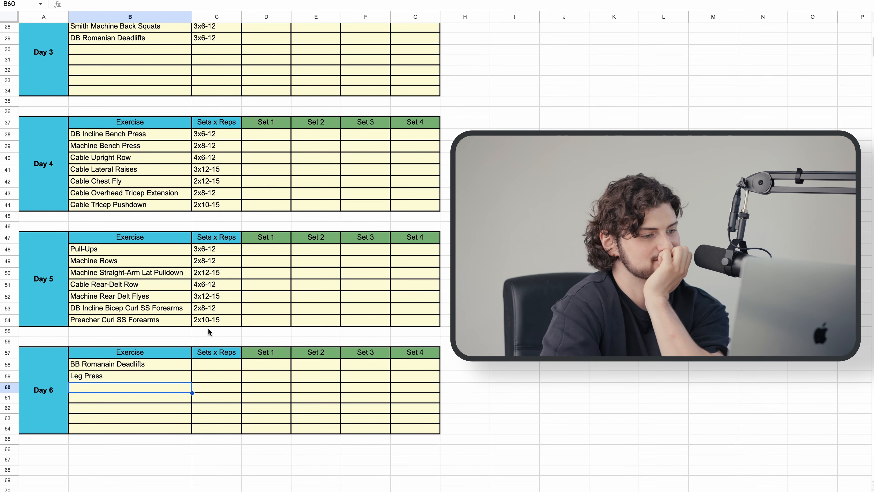
pyautogui.scroll(6, 208, 331)
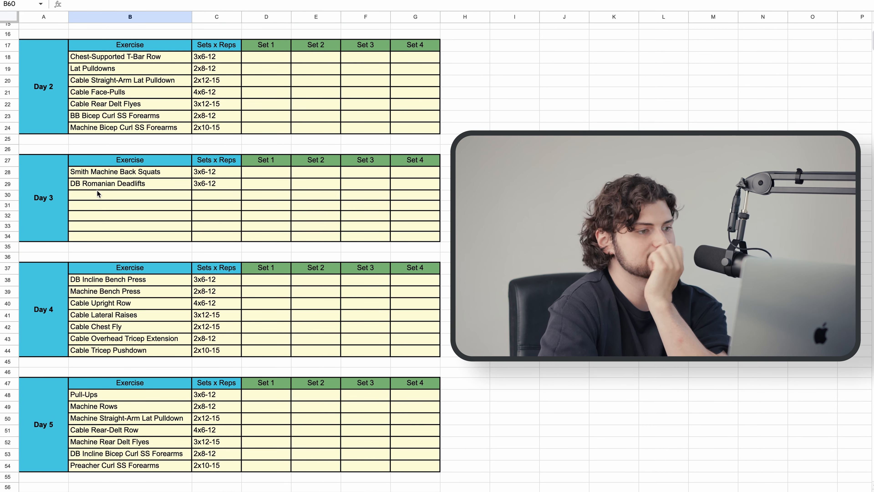
pyautogui.click(98, 196)
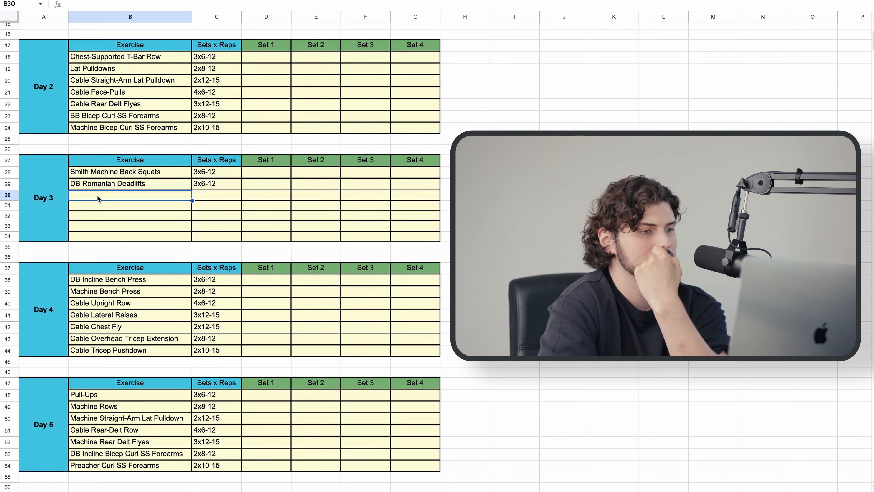
pyautogui.scroll(-5, 97, 195)
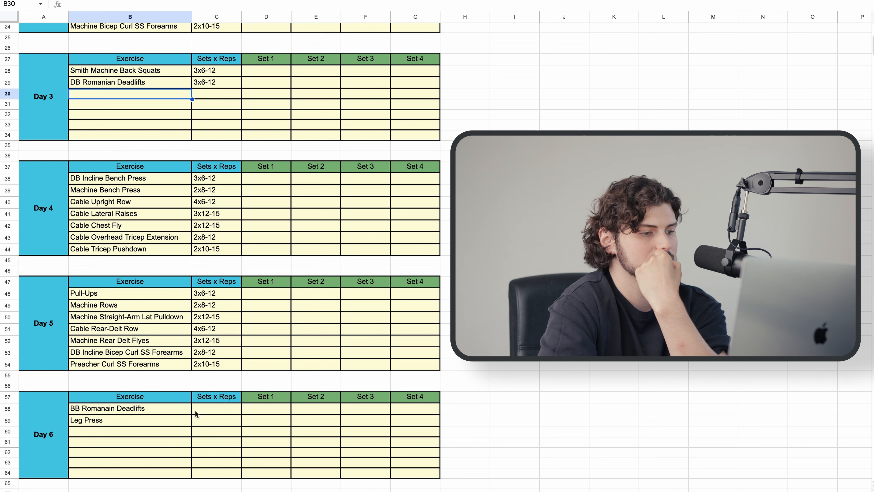
# - Set the sets and reps of Day 6's barbell deadlifts and Leg Press to 3x6-12 each
pyautogui.click(208, 414)
pyautogui.write('3x6-12')
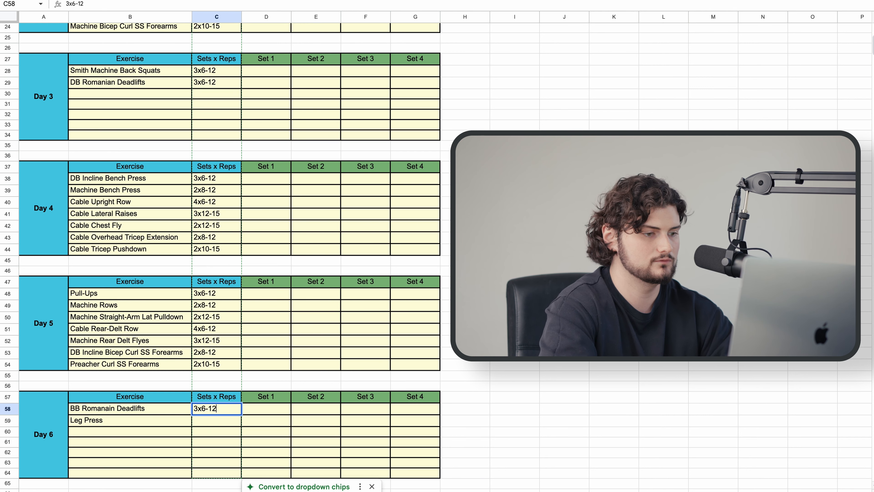
pyautogui.click(206, 426)
pyautogui.write('3x6-')
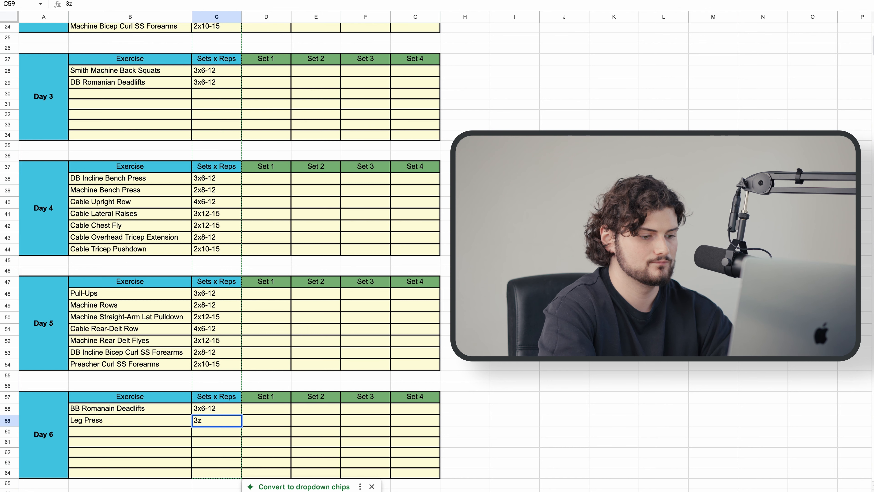
pyautogui.write('12')
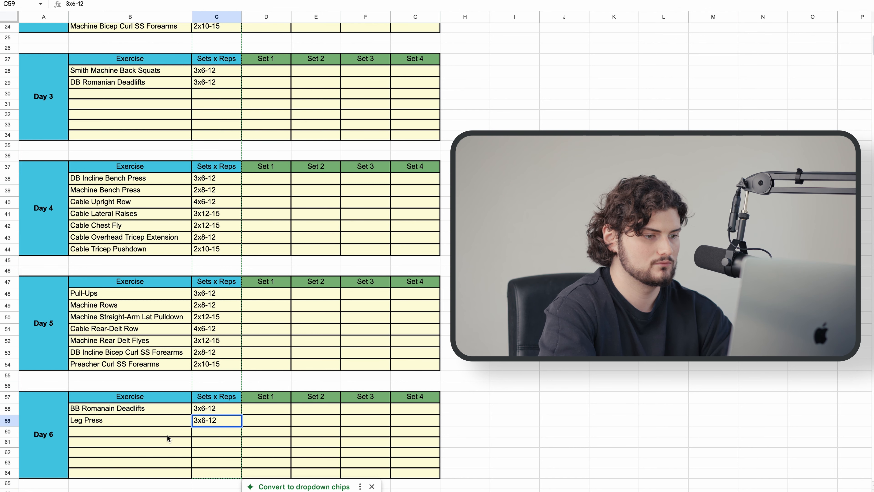
# - Enter Walking Lunges as the third exercise of Day 3, below the DB Romanian Deadlifts
pyautogui.click(148, 433)
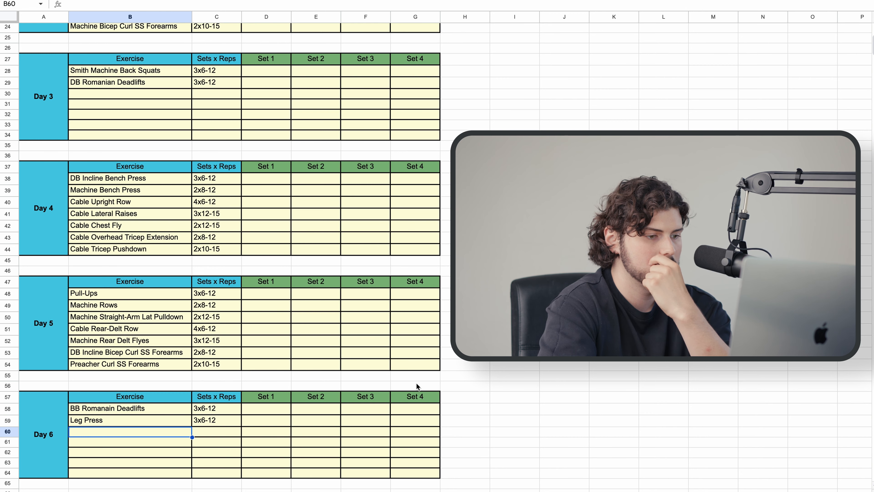
pyautogui.scroll(6, 416, 383)
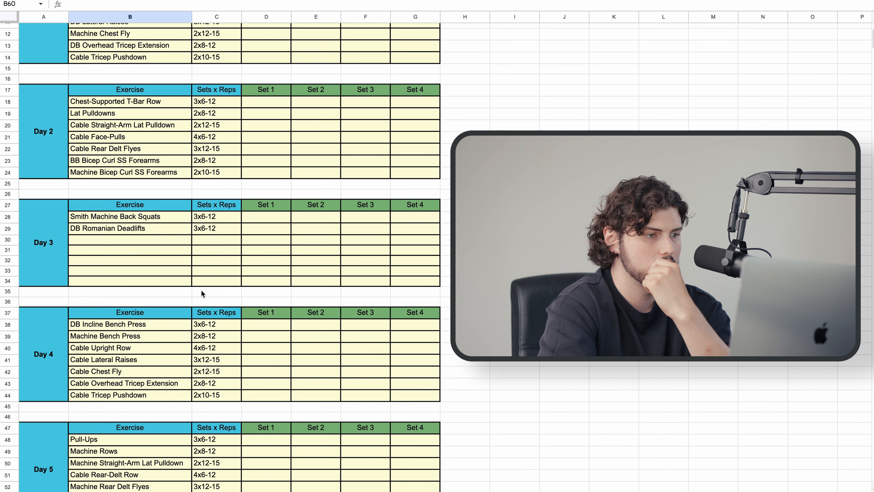
pyautogui.click(123, 242)
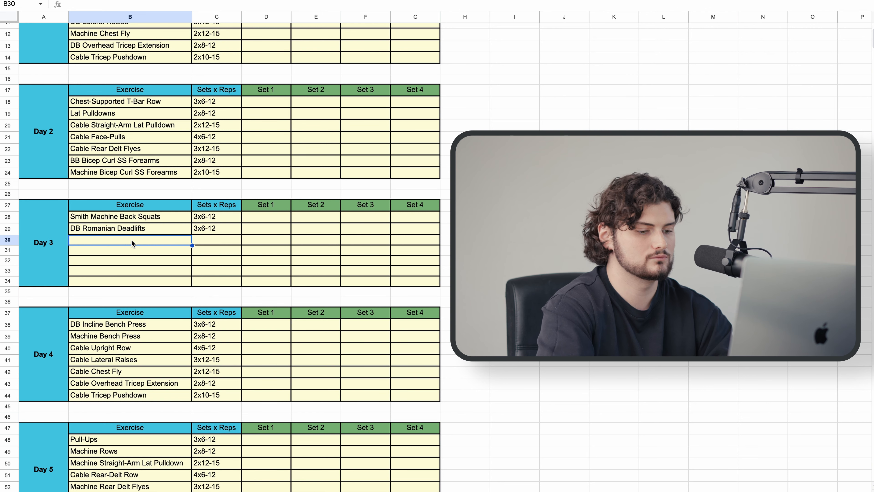
pyautogui.write('Walking Lun')
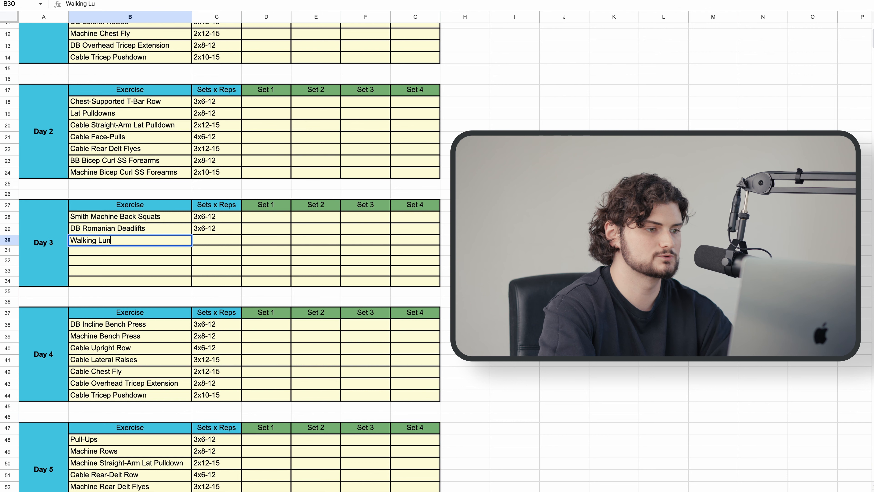
pyautogui.write('ges')
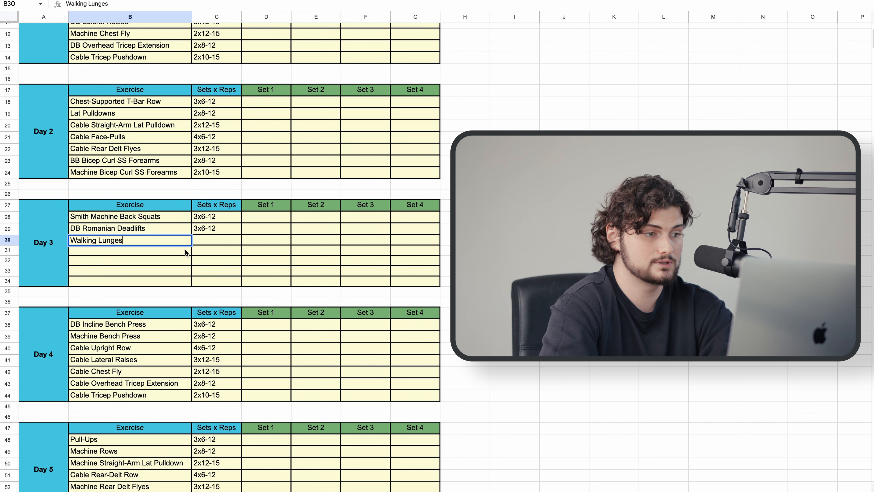
pyautogui.click(202, 238)
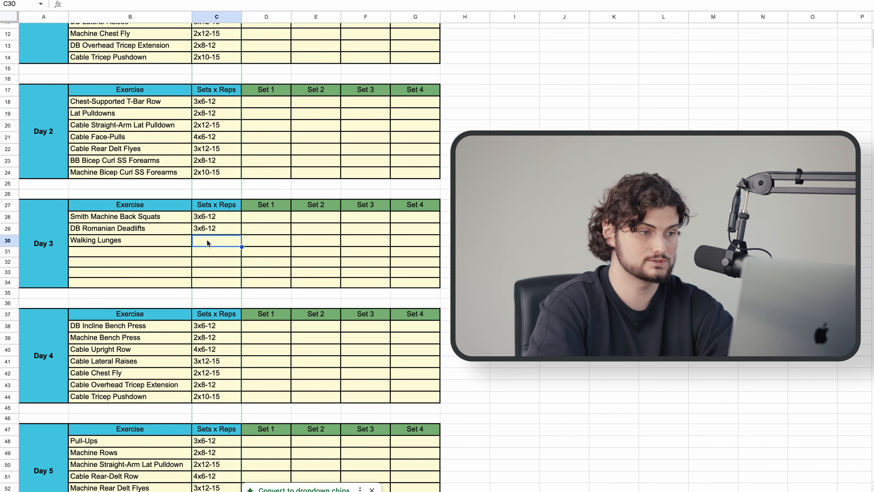
# - Enter Bulgarian Split Squats as the third exercise of Day 6, below Leg Press
pyautogui.scroll(-5, 207, 240)
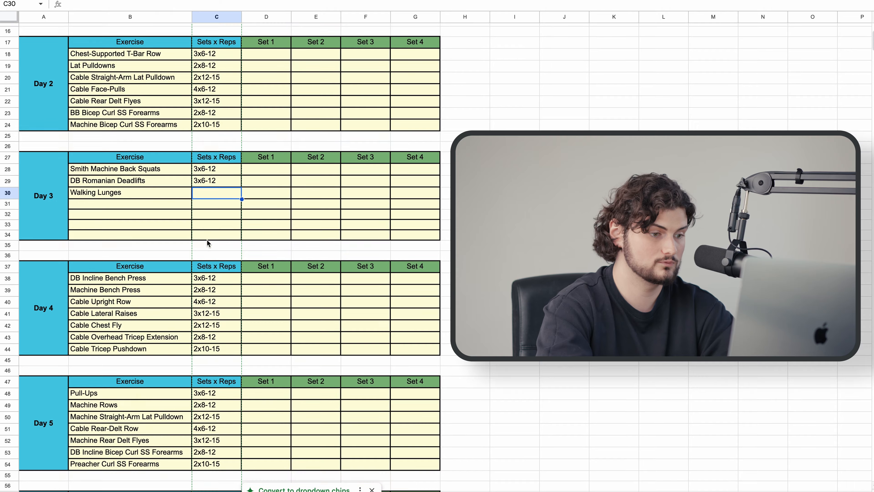
pyautogui.click(104, 453)
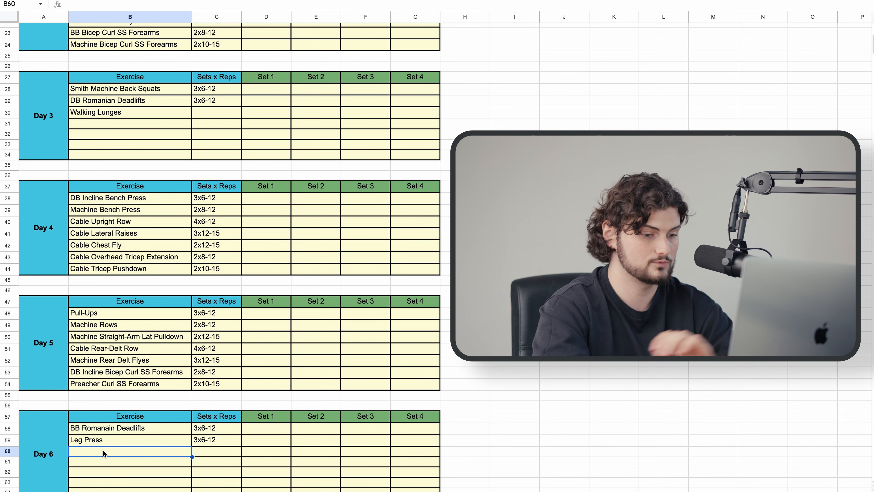
pyautogui.write('Bulgar')
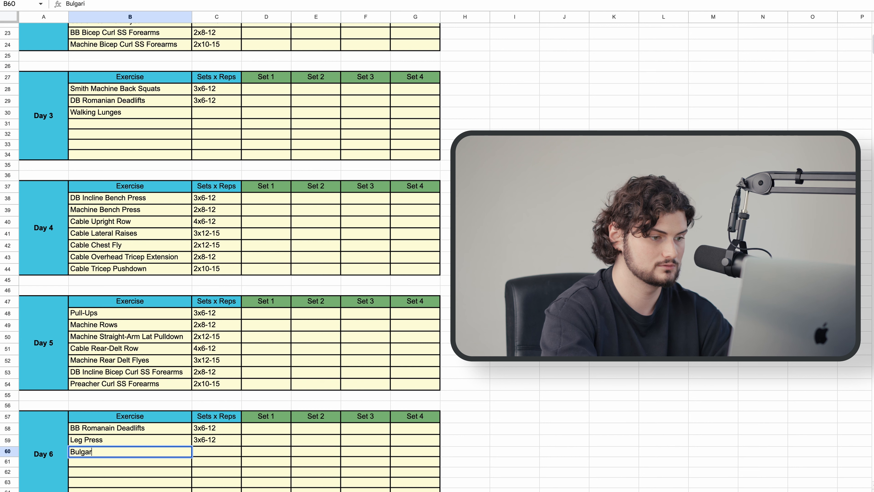
pyautogui.write('ian ian S')
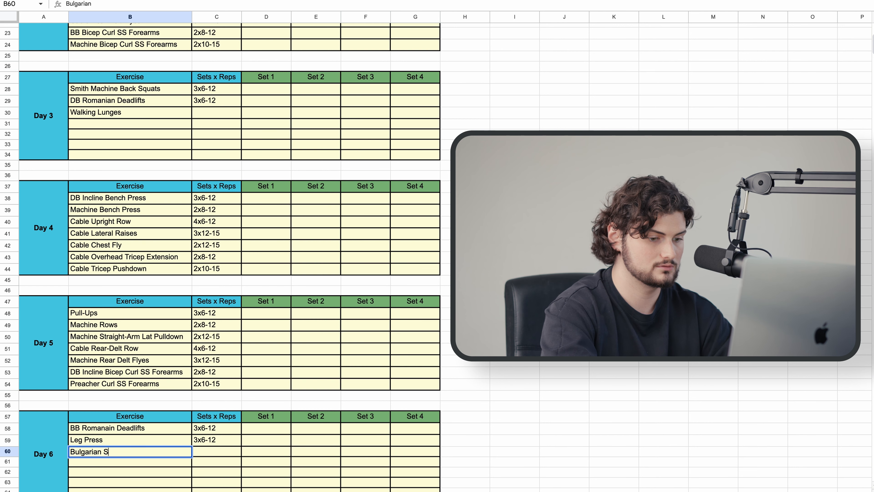
pyautogui.write('plit Squats')
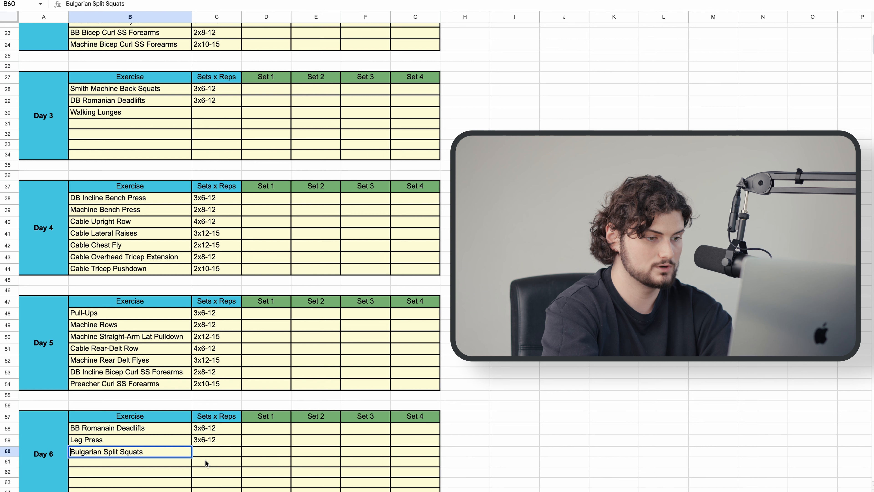
# - Set the sets and reps of Day 6's Bulgarian Split Squats and Day 3's Walking Lunges to 3x6-12
pyautogui.click(203, 453)
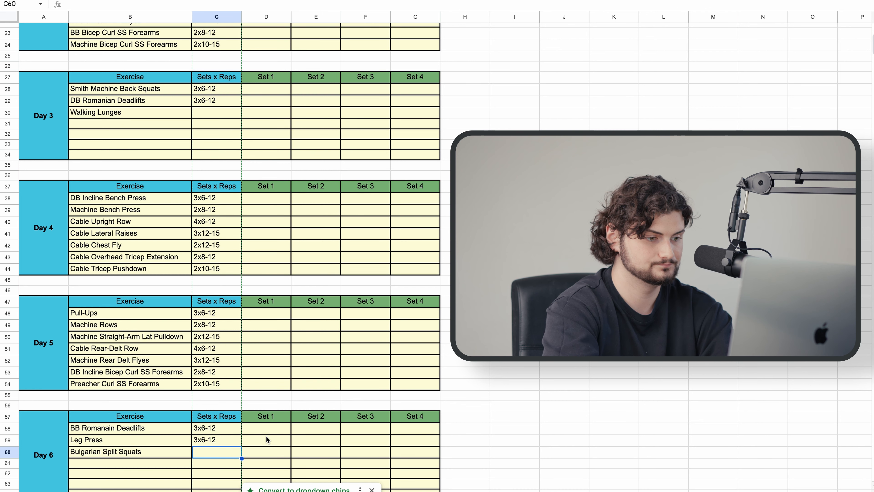
pyautogui.write('3x6-12')
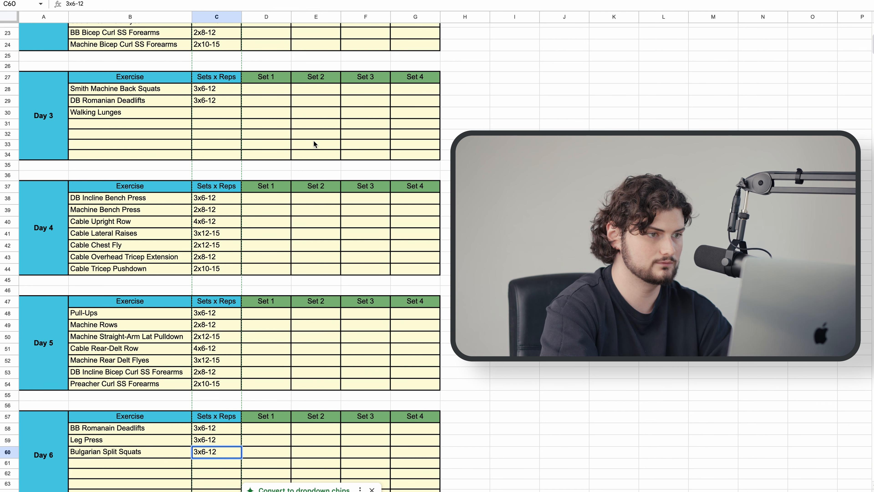
pyautogui.click(210, 113)
pyautogui.write('3x')
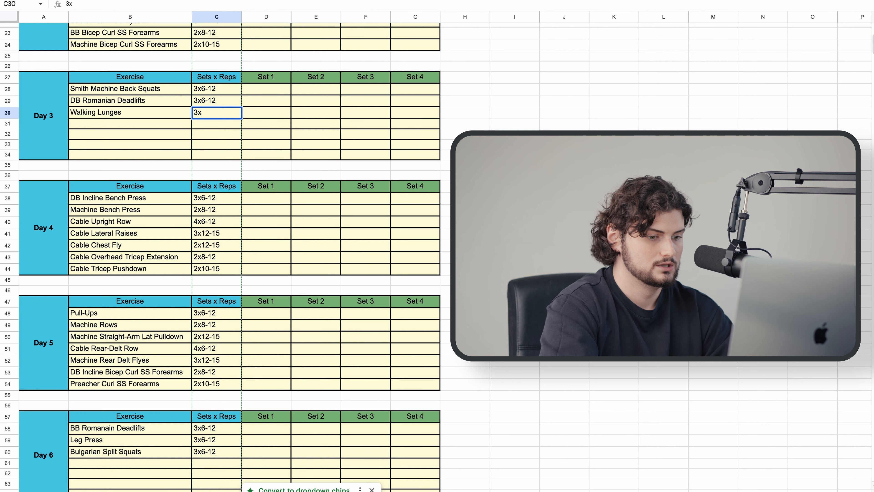
pyautogui.write('6-12')
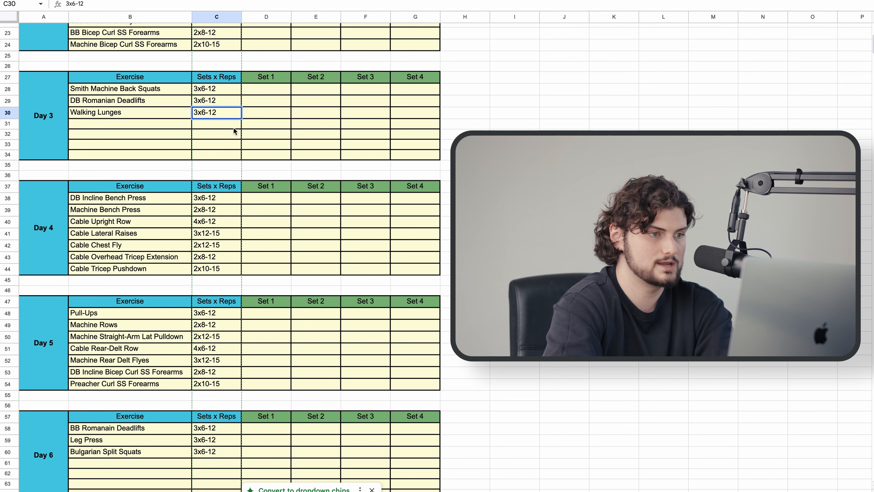
# - Enter Seated Hamstring Curls as the fourth exercise of Day 3, below Walking Lunges
pyautogui.click(162, 129)
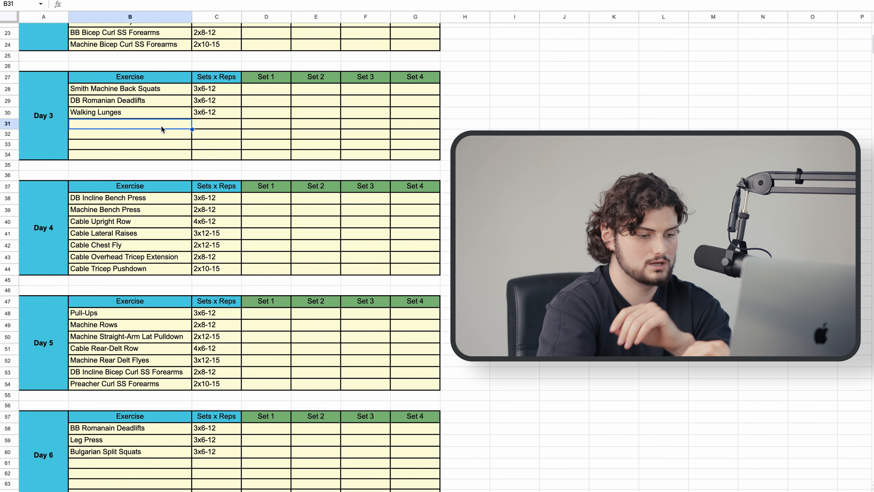
pyautogui.write('Sea')
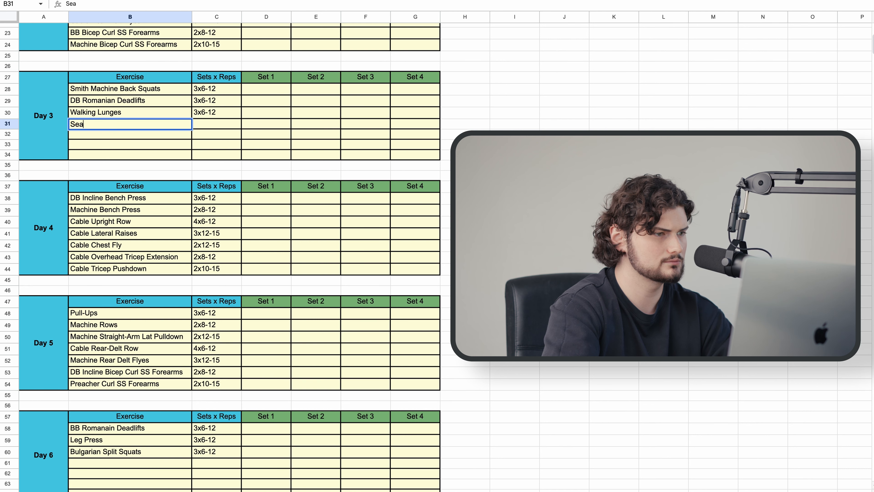
pyautogui.write('ted Hamstring Curls')
pyautogui.click(210, 125)
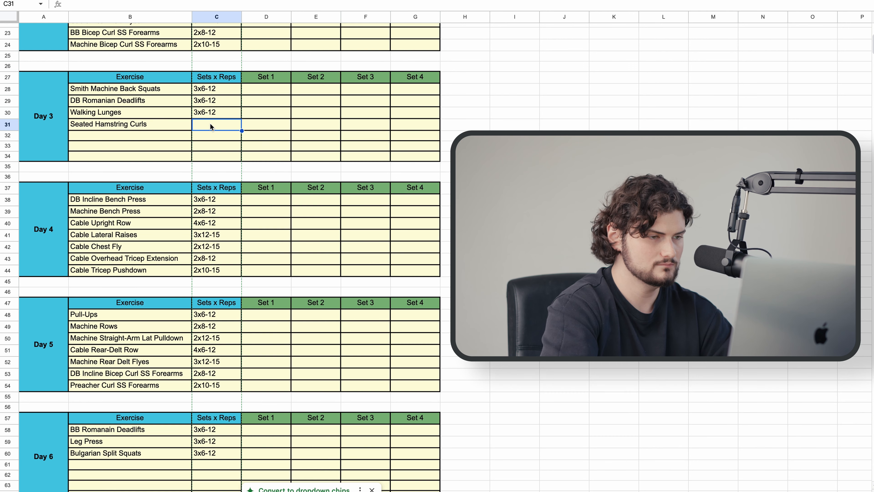
# - Enter Prone Hamstring Curls as the fourth exercise of Day 6, below Bulgarian Split Squats
pyautogui.scroll(-3, 175, 276)
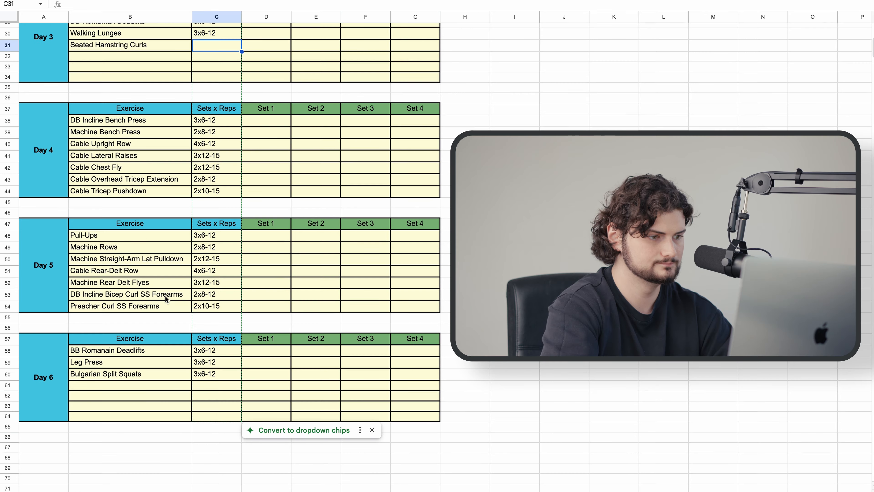
pyautogui.click(110, 388)
pyautogui.write('Prone ')
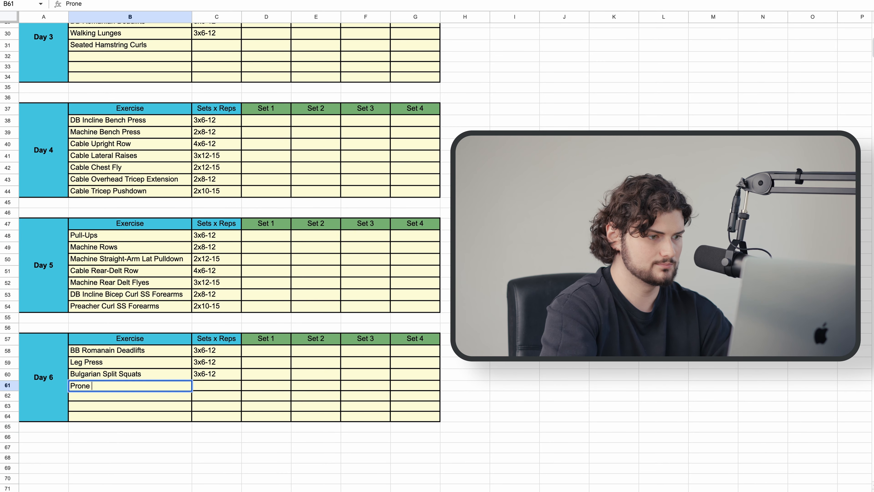
pyautogui.write('H')
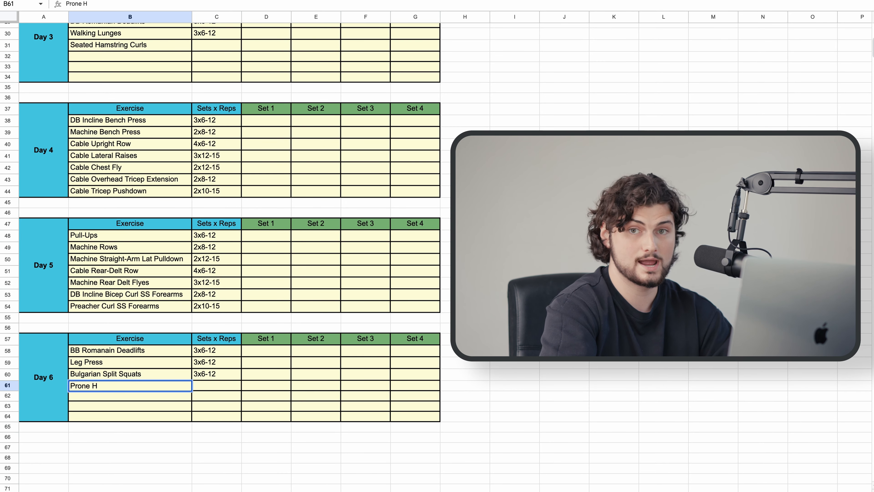
pyautogui.write('amstring ')
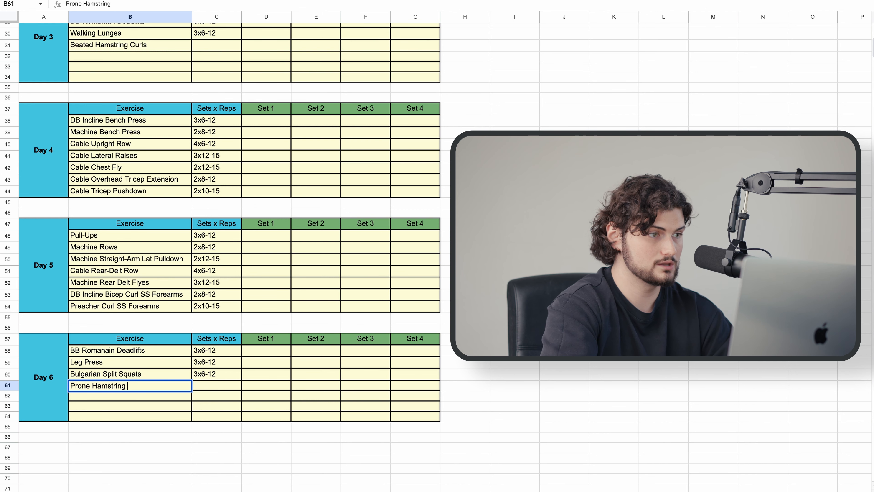
pyautogui.write('Curls')
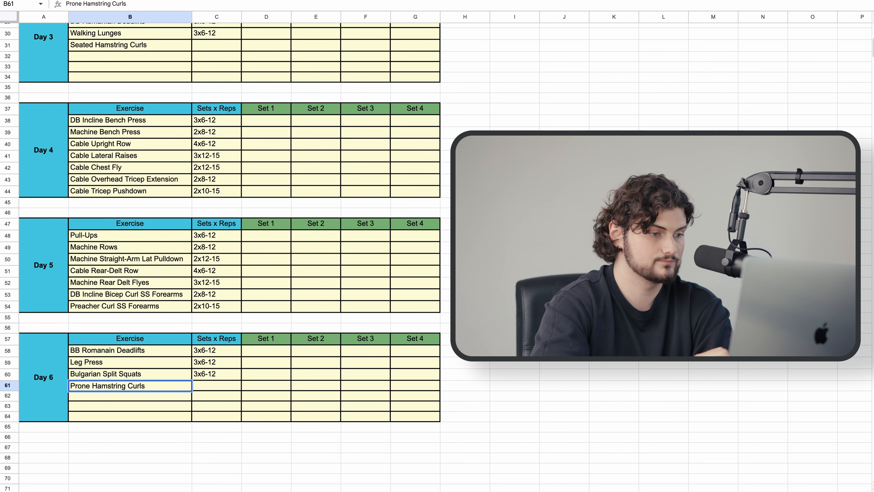
# - Enter Quad Extensions as the fifth exercise of Day 6, below Prone Hamstring Curls
pyautogui.click(90, 396)
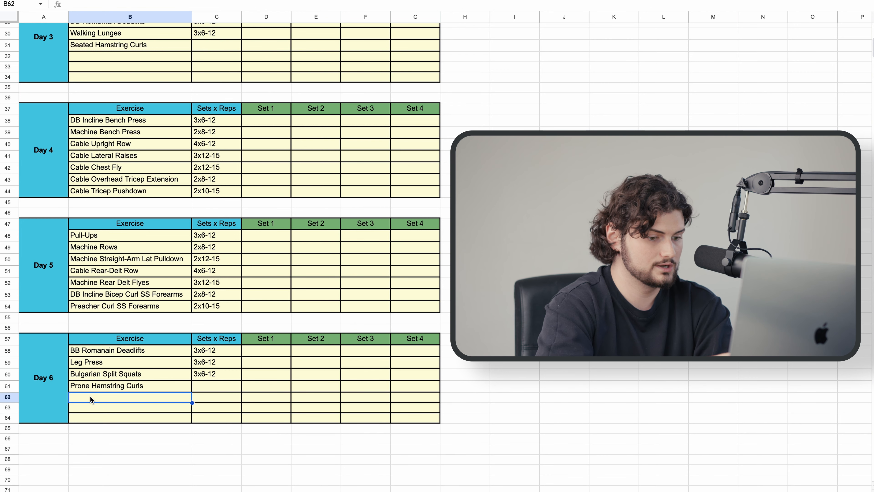
pyautogui.write('Leg ')
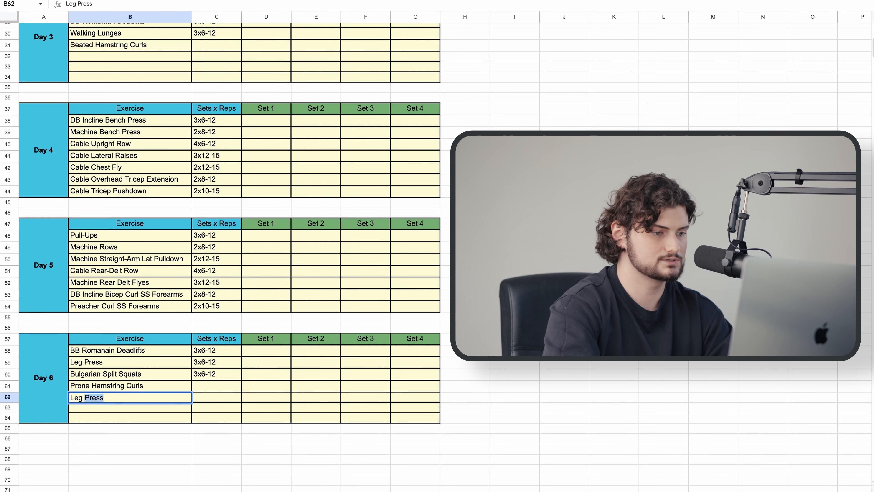
pyautogui.write('Extensions')
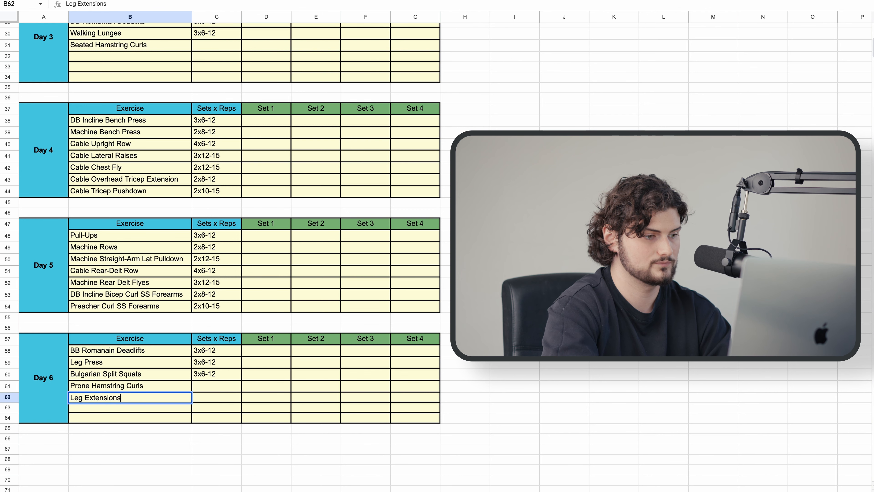
pyautogui.doubleClick(76, 397)
pyautogui.write('Quad')
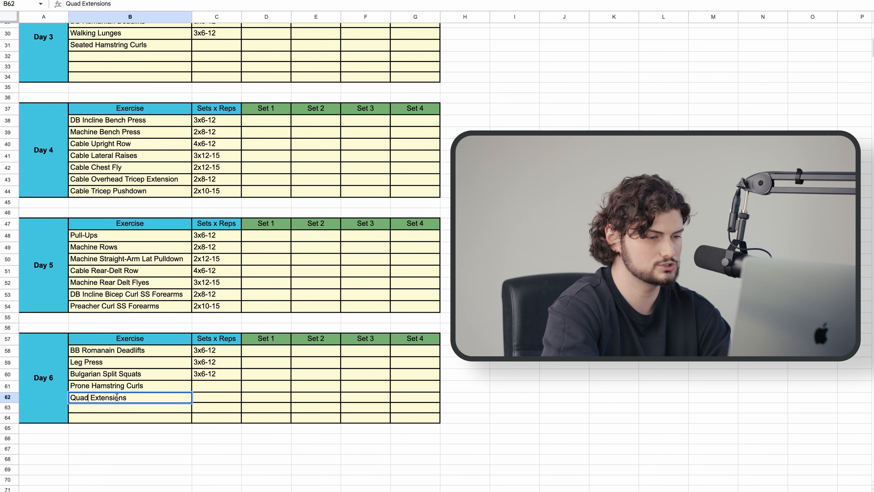
# - Enter Quad Extensions as the fifth exercise of Day 3, below Seated Hamstring Curls
pyautogui.click(105, 57)
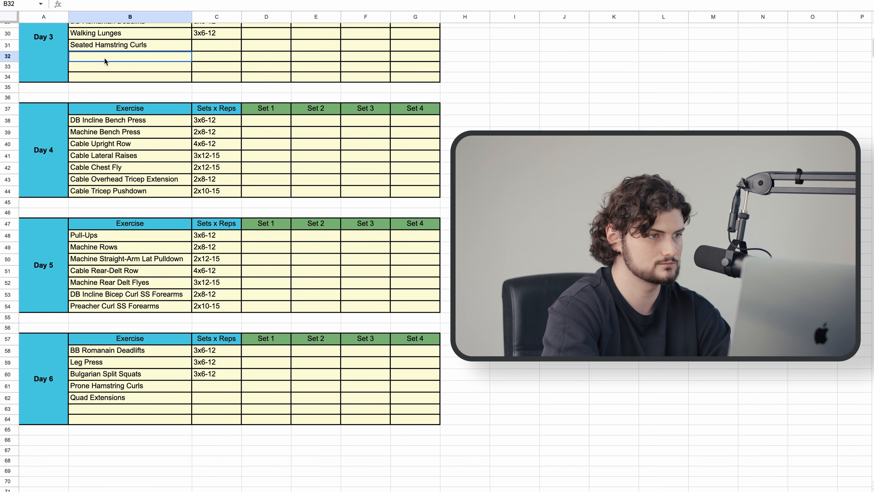
pyautogui.write('Quad Extensions')
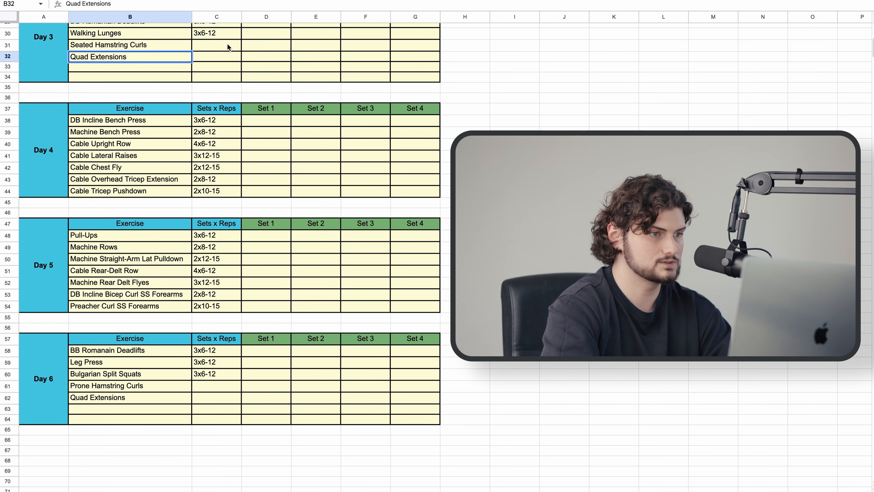
pyautogui.click(208, 55)
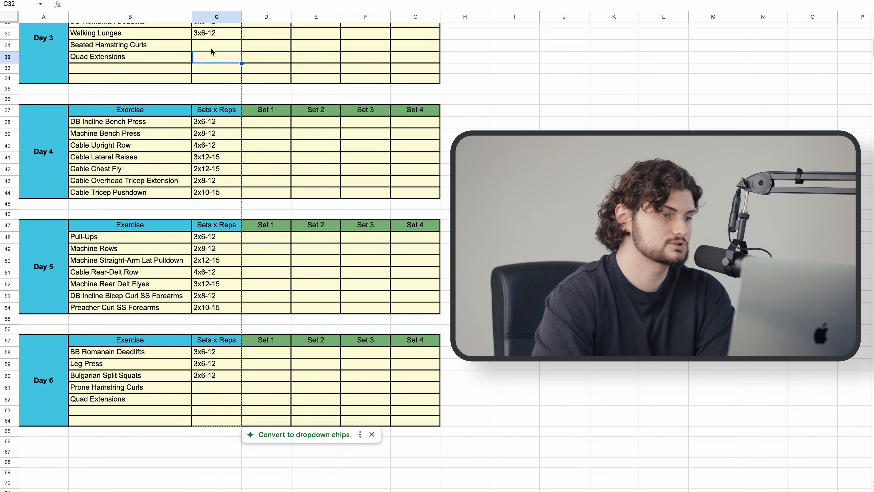
# - Enter 2x10-15 as the sets and reps for Seated Hamstring Curls on Day 3
pyautogui.click(211, 46)
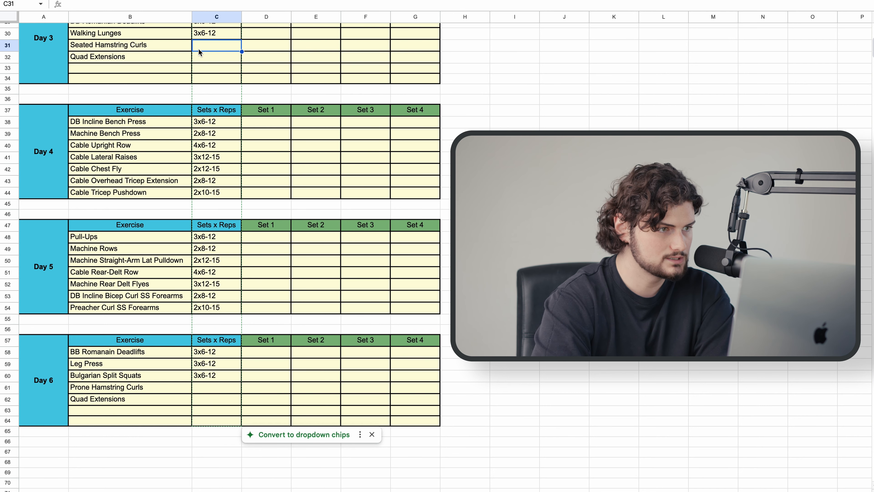
pyautogui.scroll(3, 278, 52)
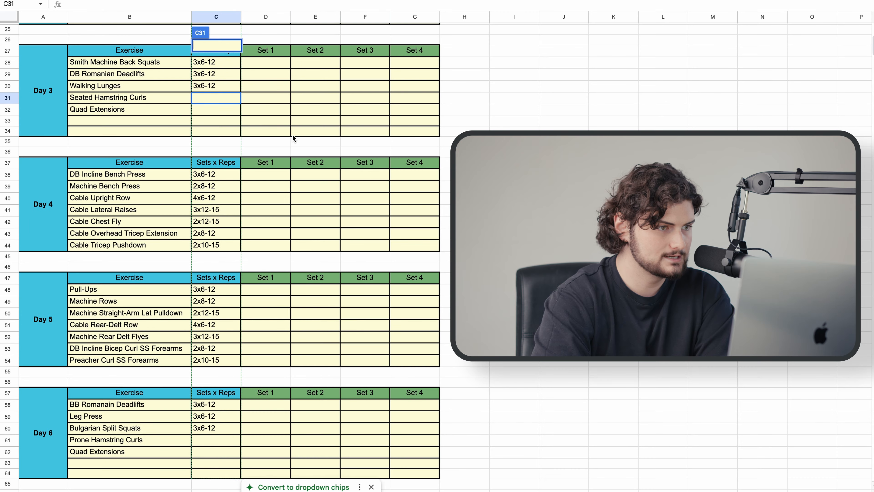
pyautogui.click(292, 134)
pyautogui.scroll(5, 434, 103)
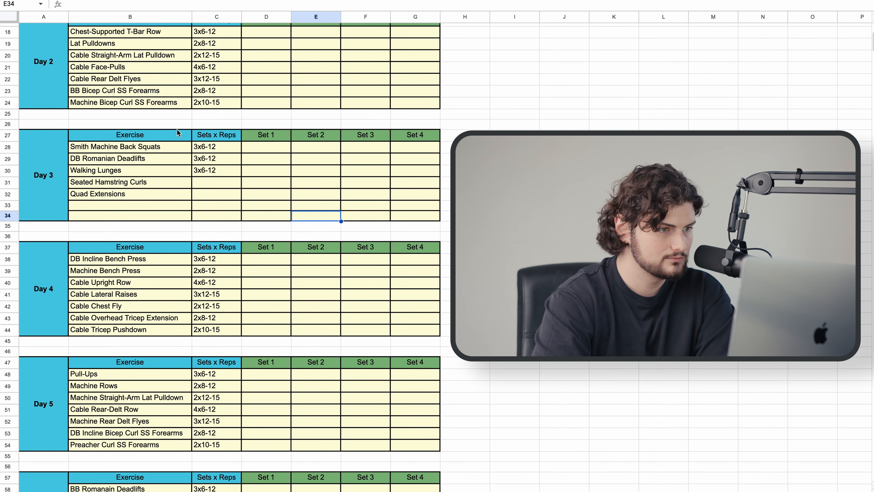
pyautogui.click(204, 186)
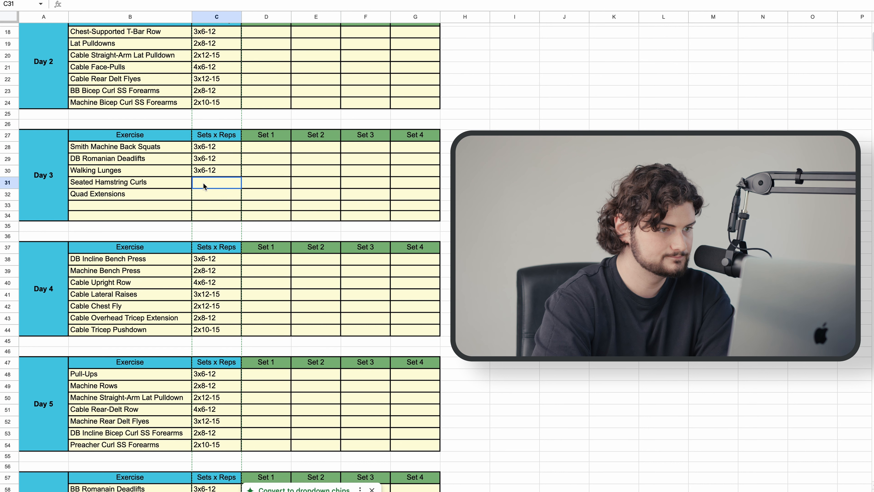
pyautogui.click(199, 172)
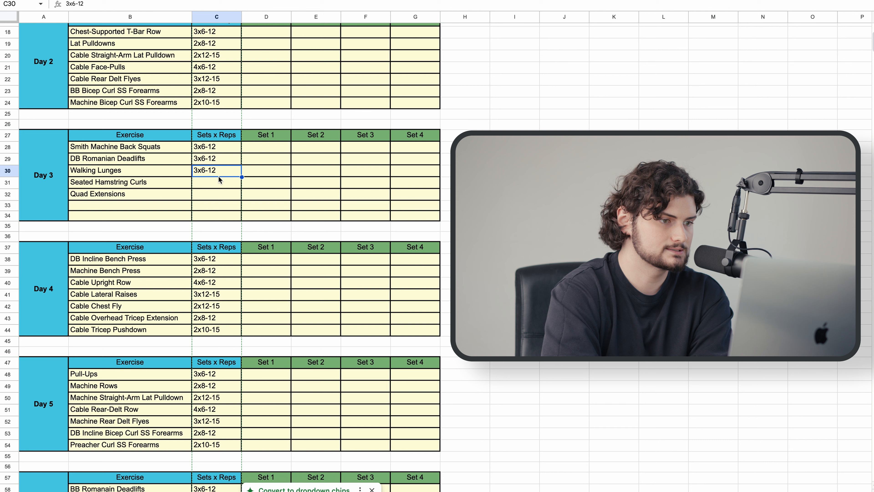
pyautogui.click(214, 181)
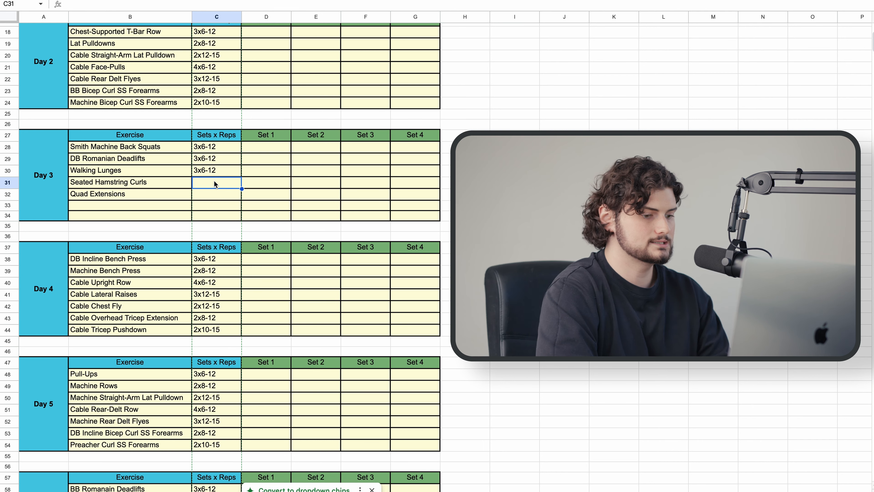
pyautogui.write('2x')
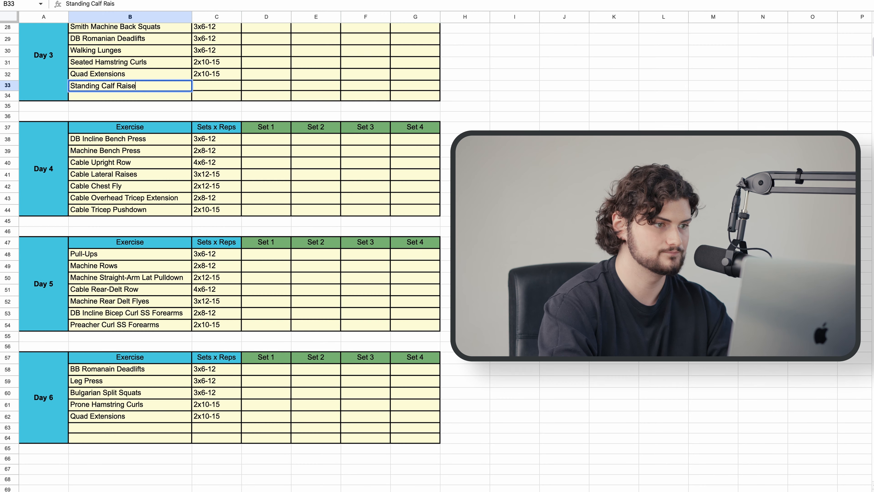
# - Enter Standing Calf Raises and Seated Calf Raises as the last two exercises of Day 3, below Quad Extensions
pyautogui.write('s')
pyautogui.press('Return')
pyautogui.write('Sea')
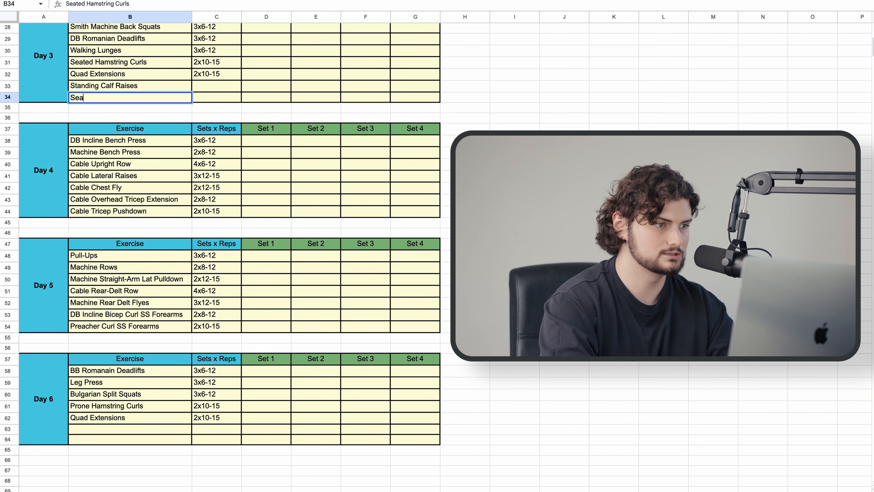
pyautogui.write('ted Calf')
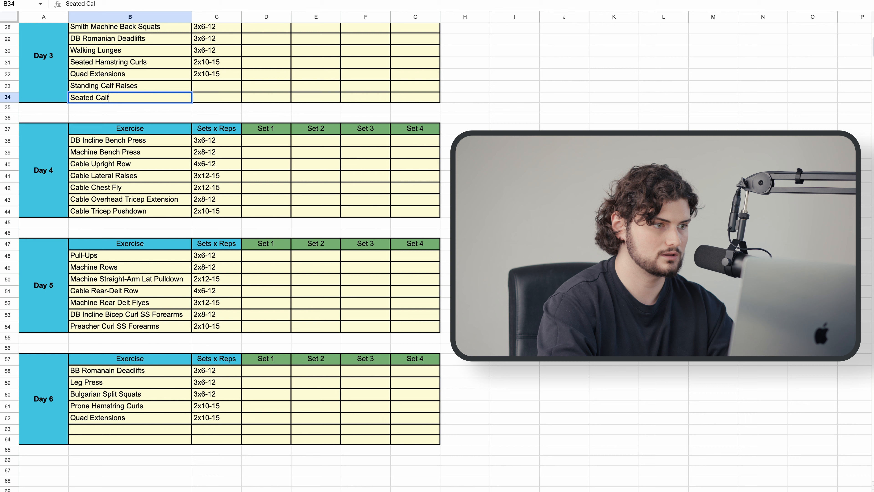
pyautogui.write(' Raises')
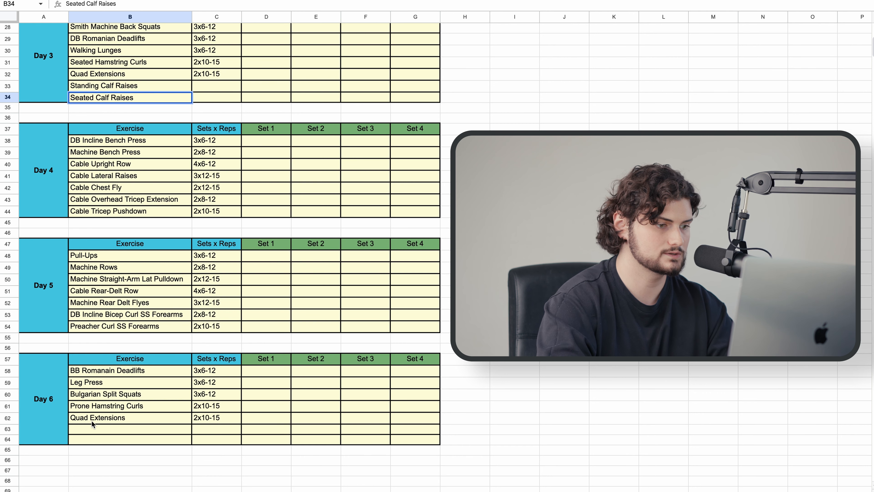
# - Enter Standing Calf Raises and Seated Calf Raises as the last two exercises of Day 6, below Quad Extensions
pyautogui.click(91, 430)
pyautogui.write('Standing')
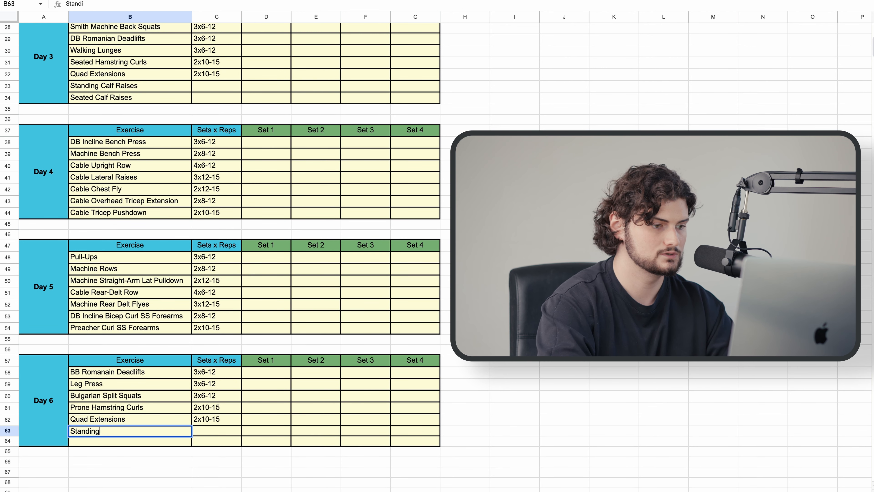
pyautogui.write(' Calf Raises')
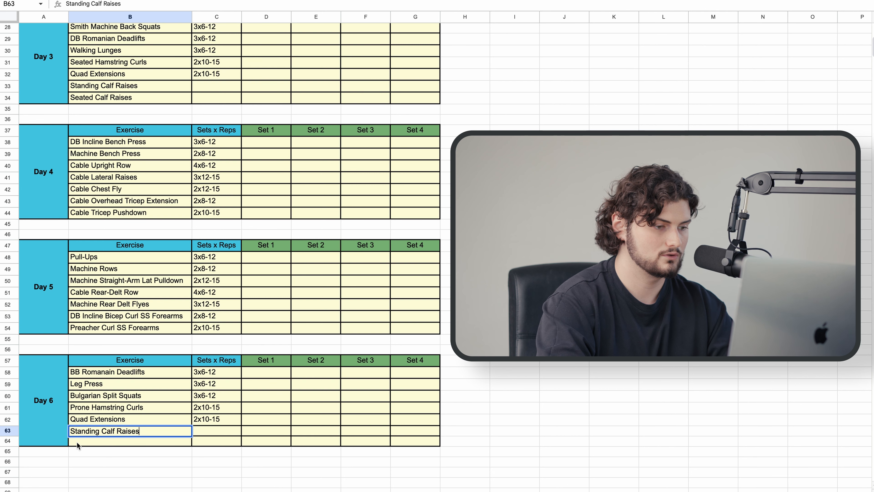
pyautogui.press('Return')
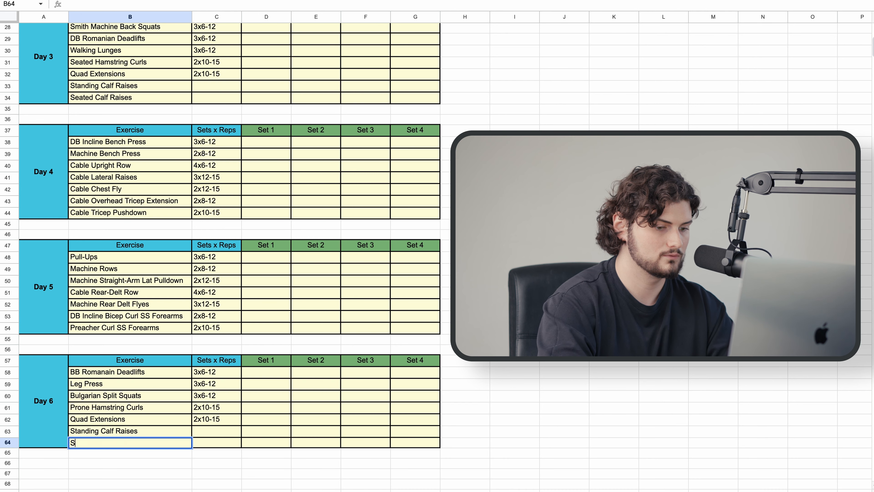
pyautogui.write('Seated Calf Raises')
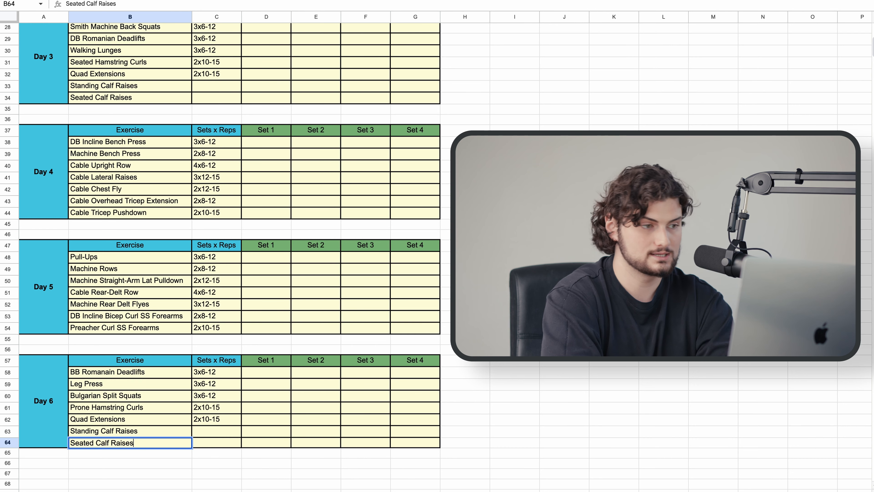
# - Rename the Standing Calf Raises exercise on Day 3 to Standing DB Calf Raise
pyautogui.scroll(1, 130, 419)
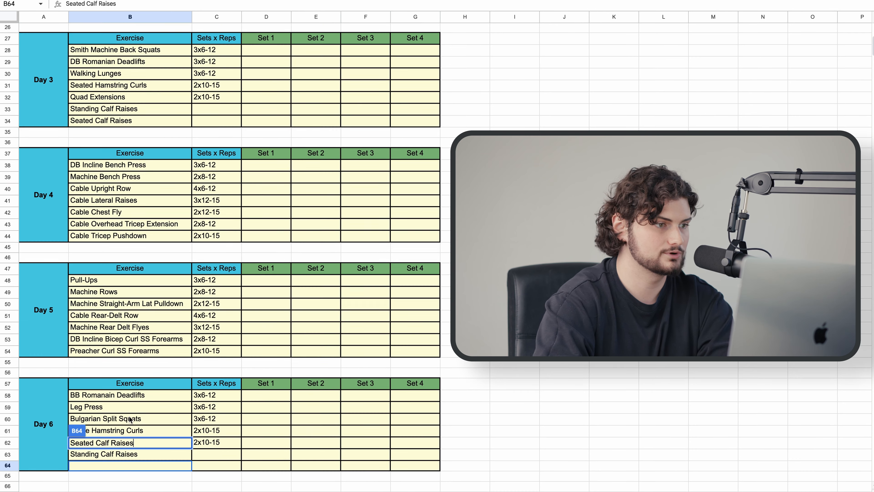
pyautogui.scroll(1, 130, 420)
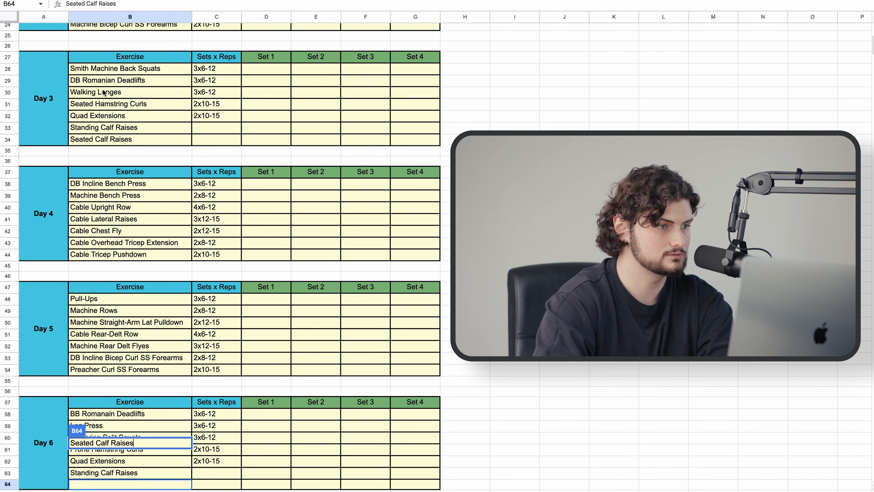
pyautogui.click(86, 139)
pyautogui.doubleClick(86, 128)
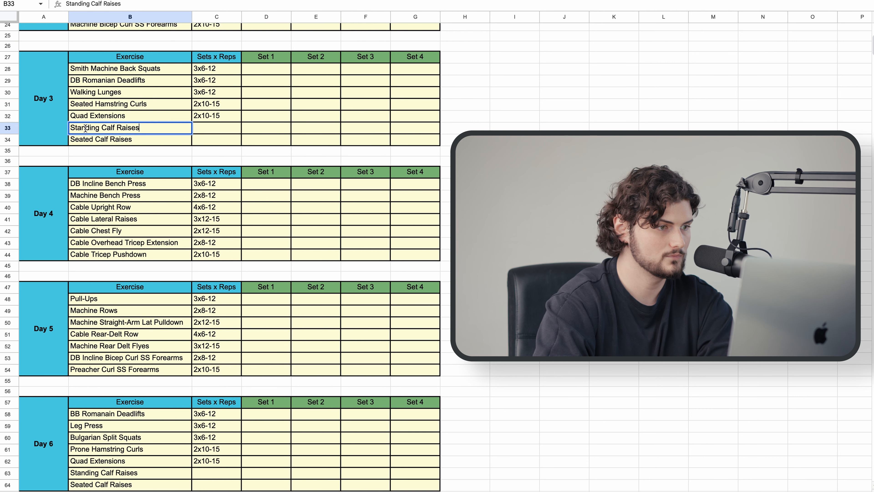
pyautogui.click(105, 127)
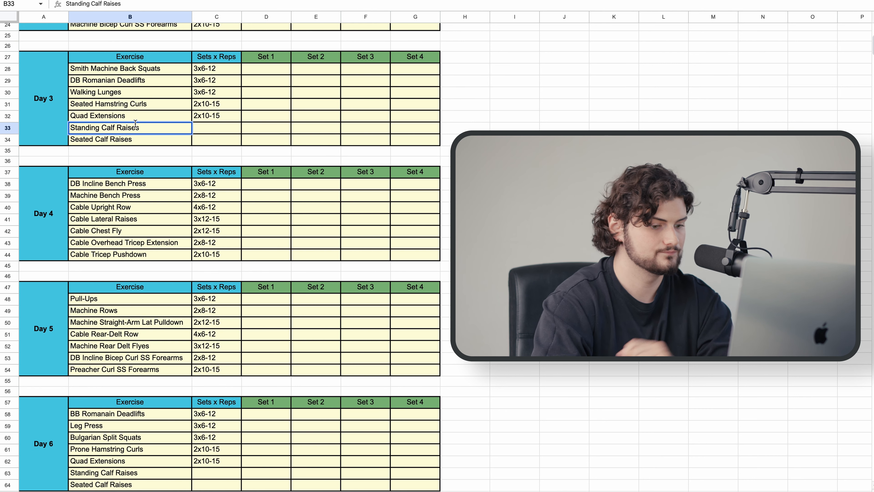
pyautogui.write('DB')
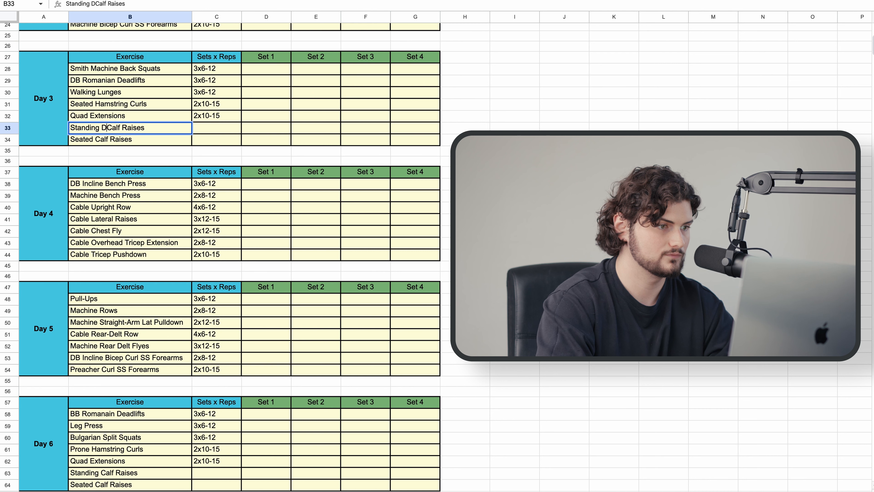
pyautogui.click(173, 127)
pyautogui.press('BackSpace')
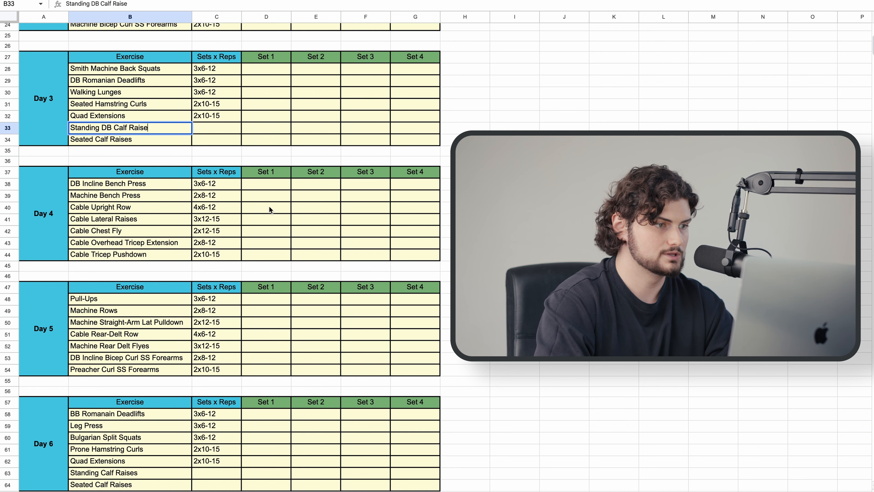
pyautogui.click(252, 273)
# - Rename the Standing Calf Raises exercise on Day 6 to Machine Standing Calf Raises
pyautogui.scroll(-5, 252, 273)
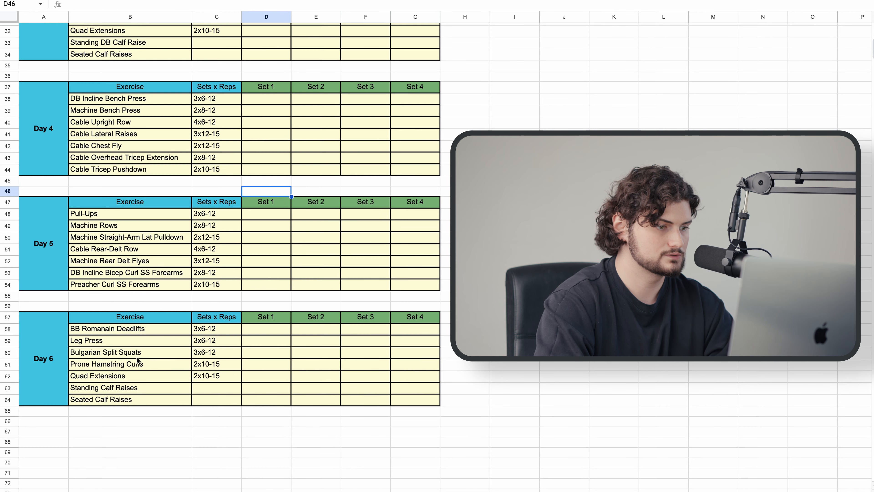
pyautogui.click(88, 390)
pyautogui.doubleClick(88, 390)
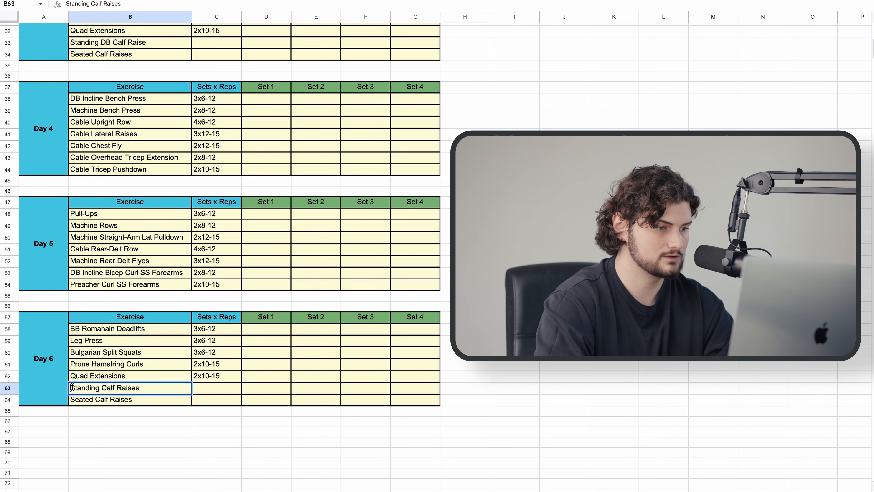
pyautogui.click(73, 387)
pyautogui.write('M')
pyautogui.press('BackSpace')
pyautogui.write('Ma')
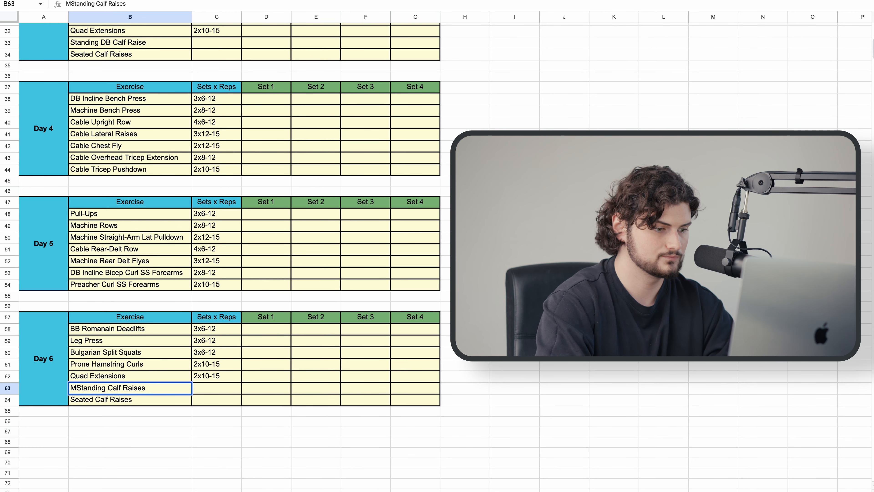
pyautogui.write('chine')
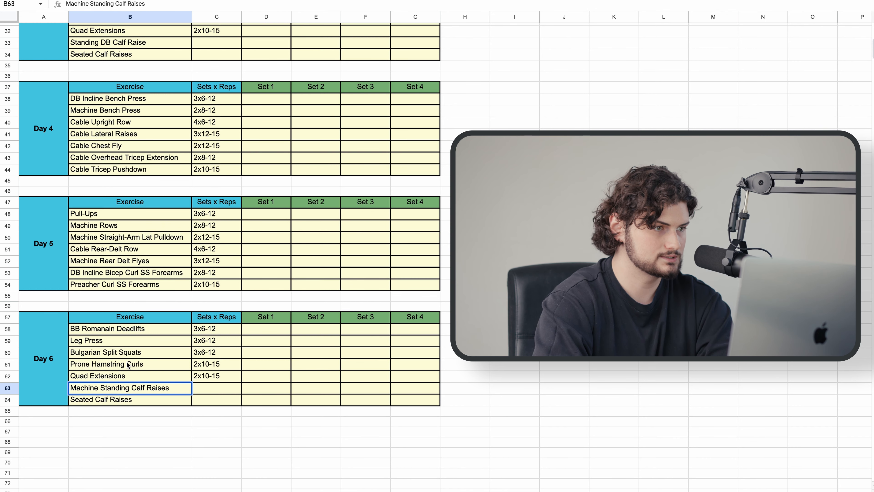
# - Rename the Seated Calf Raises exercise on Day 3 to Seated Plate Calf Raise
pyautogui.scroll(1, 126, 364)
pyautogui.scroll(1, 187, 160)
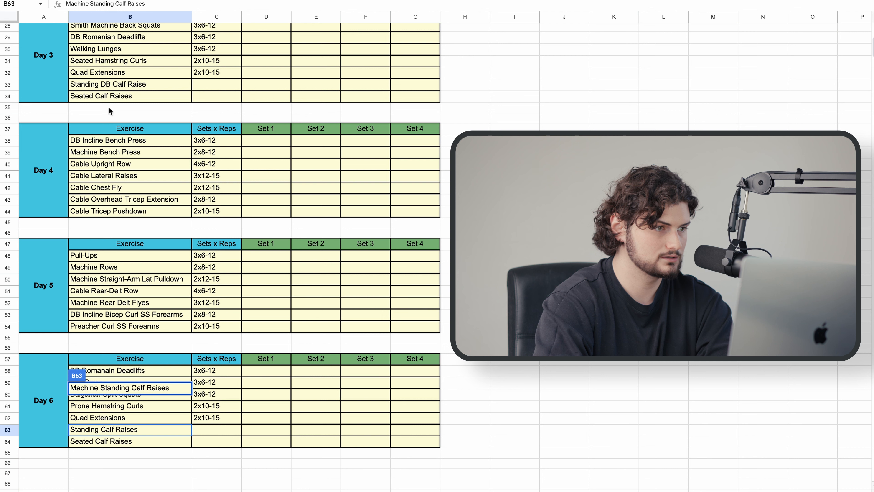
pyautogui.click(87, 93)
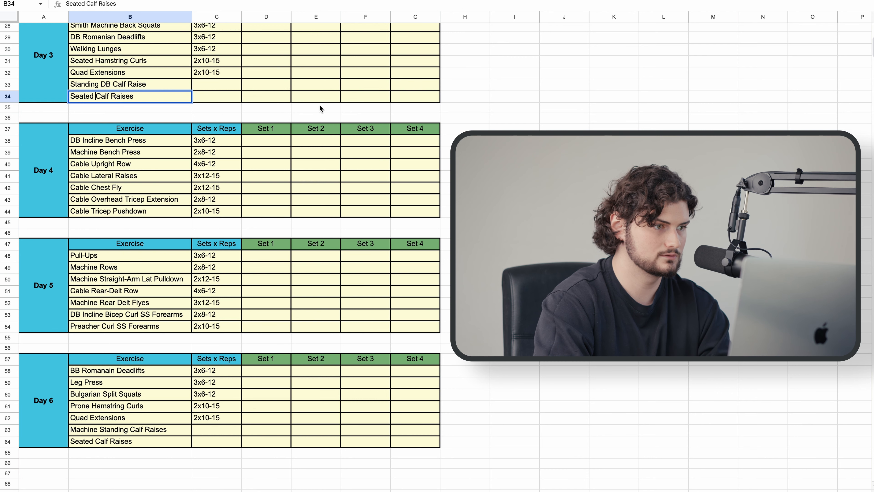
pyautogui.write('Plate')
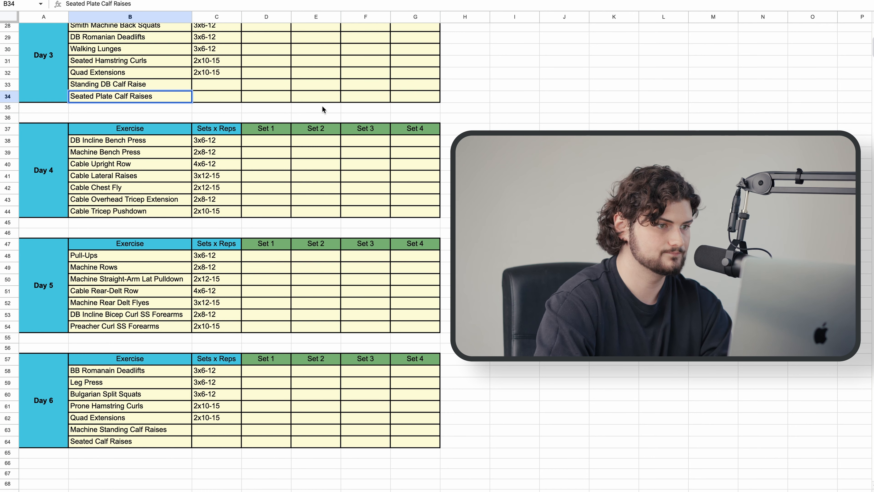
pyautogui.press('BackSpace')
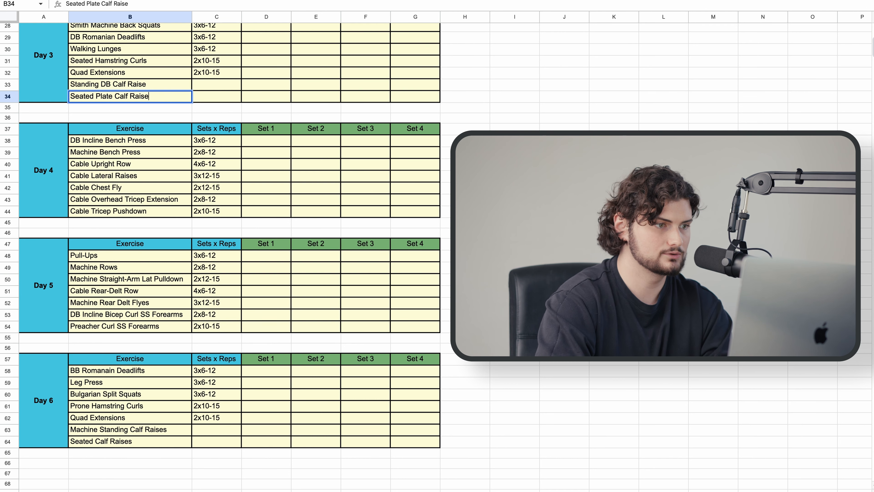
# - Rename the Seated Calf Raises exercise on Day 6 to Machine Seated Calf Raises
pyautogui.doubleClick(105, 443)
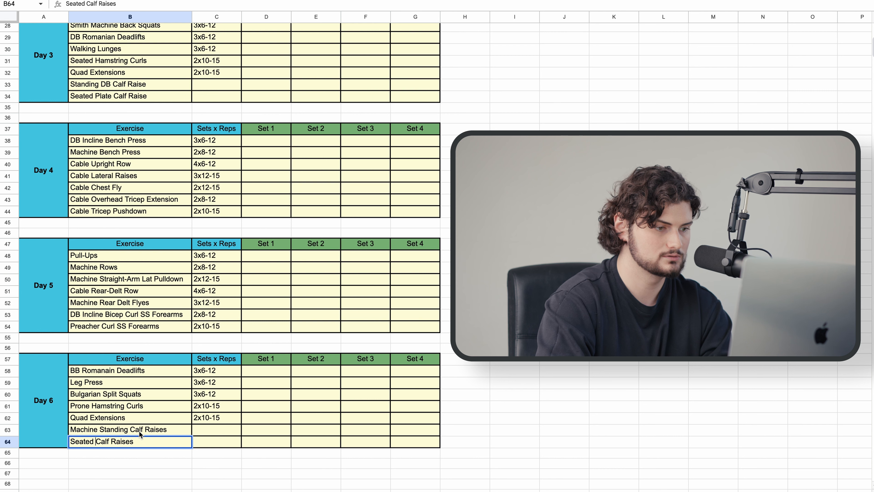
pyautogui.write('Machine')
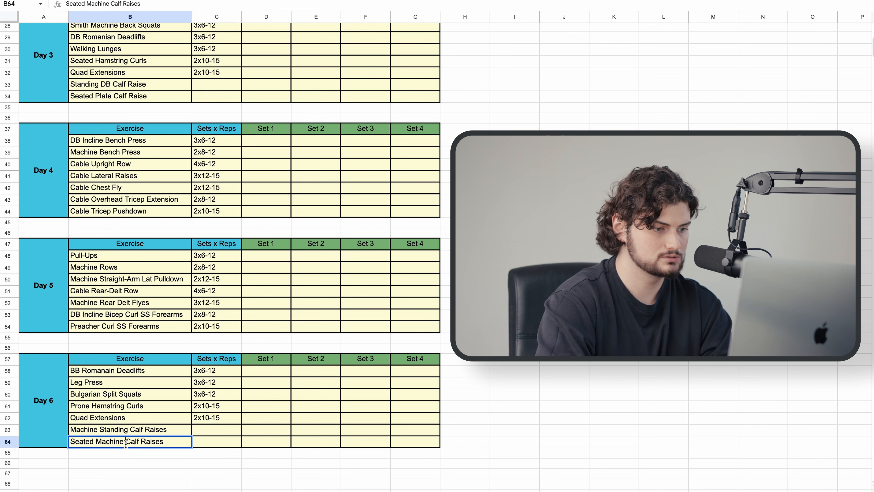
pyautogui.moveTo(127, 443); pyautogui.dragTo(54, 446)
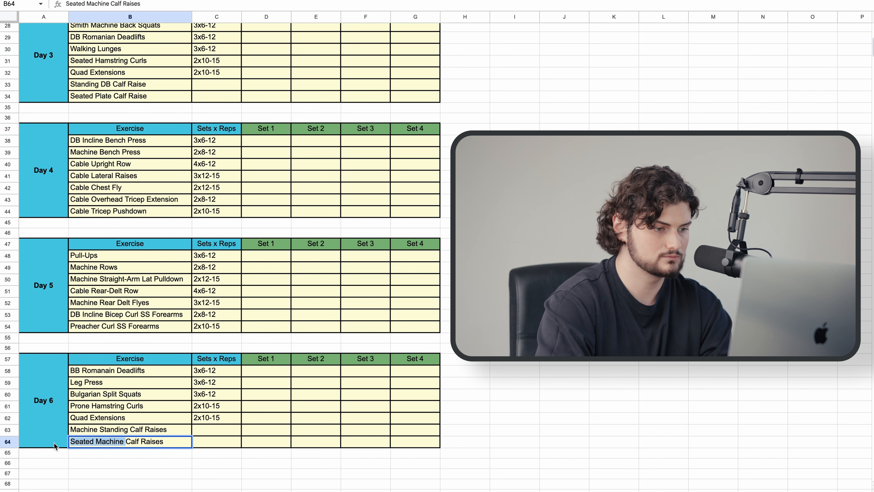
pyautogui.write('Machine Sea')
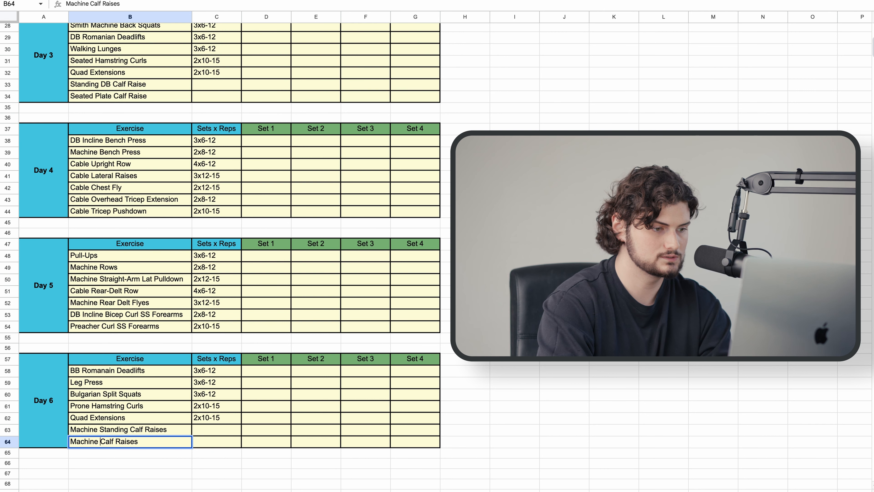
pyautogui.write('red')
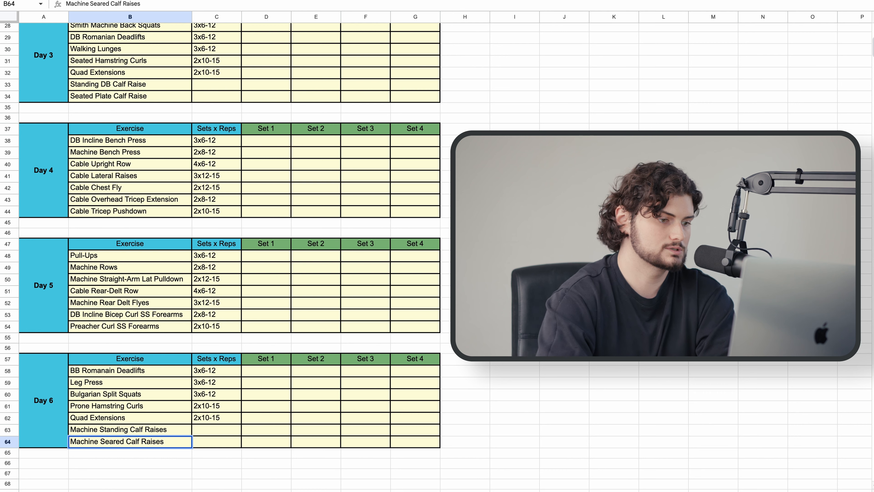
pyautogui.click(116, 442)
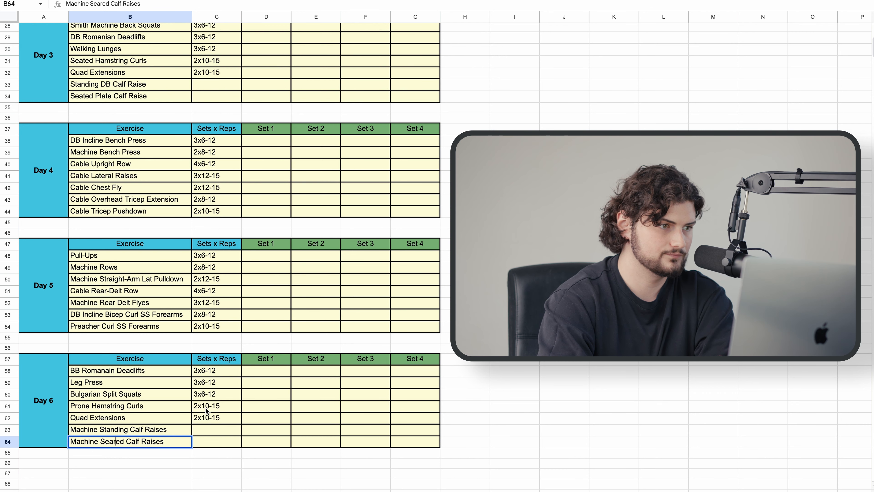
pyautogui.press('BackSpace')
pyautogui.write('t')
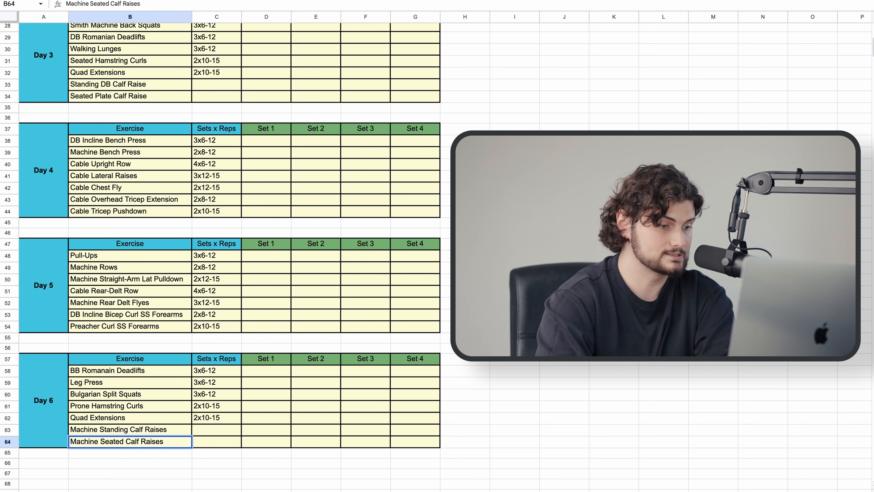
# - Enter 4x8-12 as the sets and reps for Standing DB Calf Raise on Day 3 and Machine Standing Calf Raises on Day 6
pyautogui.click(207, 428)
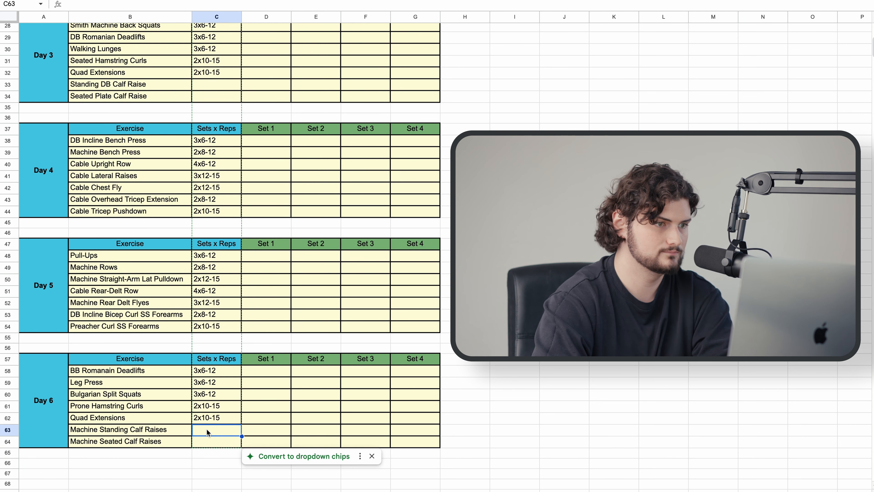
pyautogui.doubleClick(209, 85)
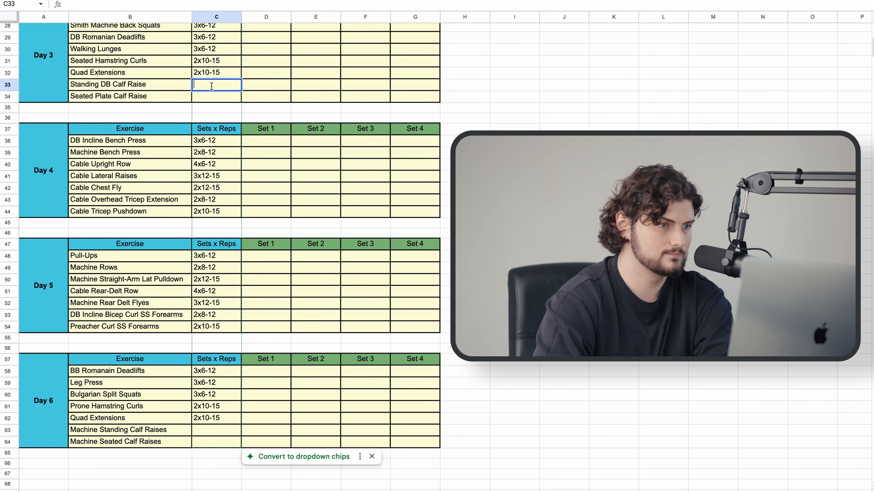
pyautogui.write('4x')
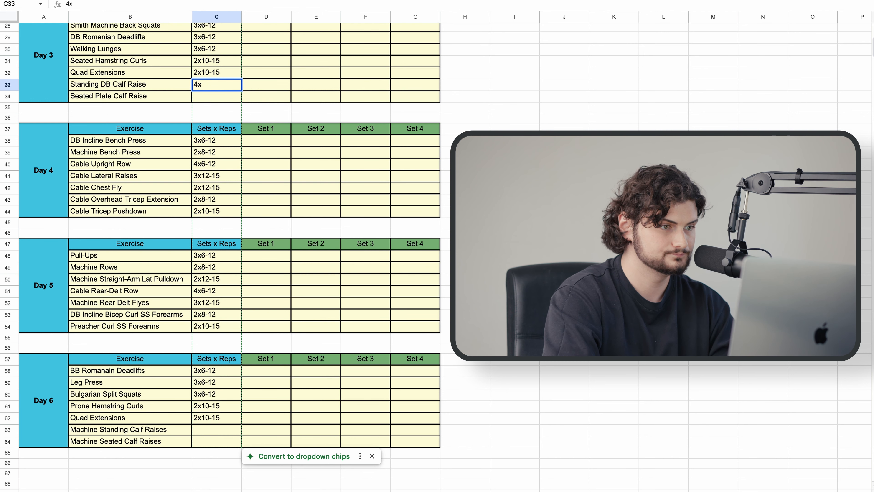
pyautogui.write('8-12')
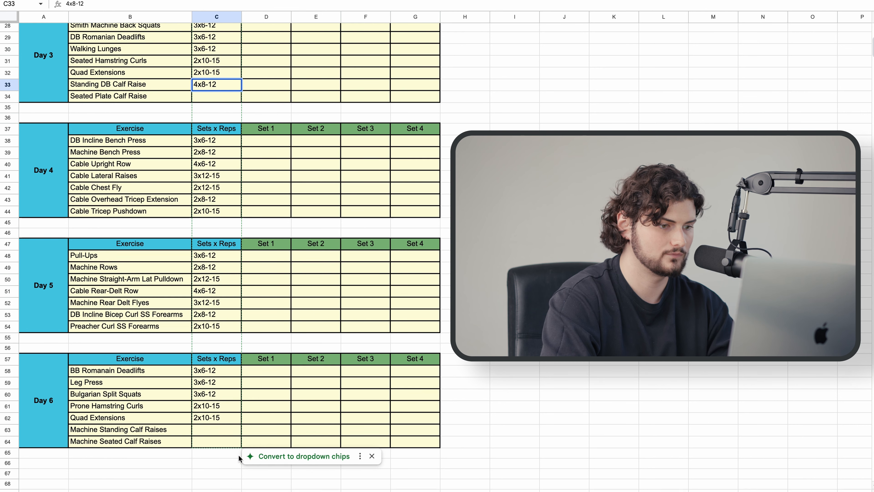
pyautogui.click(219, 430)
pyautogui.write('4x8-12')
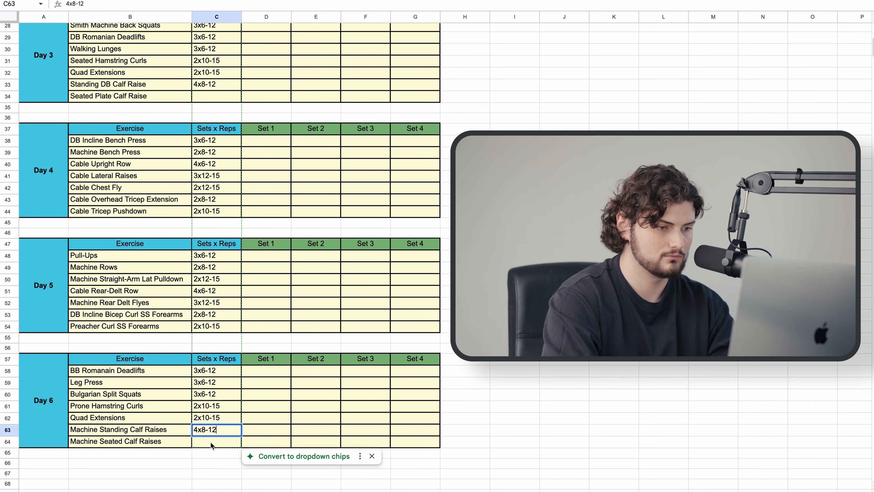
# - Enter 3x12-15 as the sets and reps for Machine Seated Calf Raises on Day 6 and Seated Plate Calf Raise on Day 3
pyautogui.click(211, 443)
pyautogui.write('3')
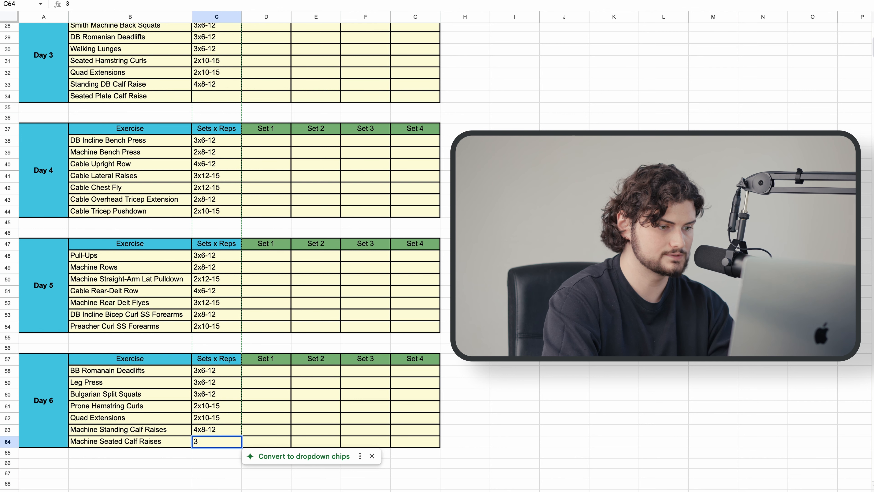
pyautogui.write('x12-15')
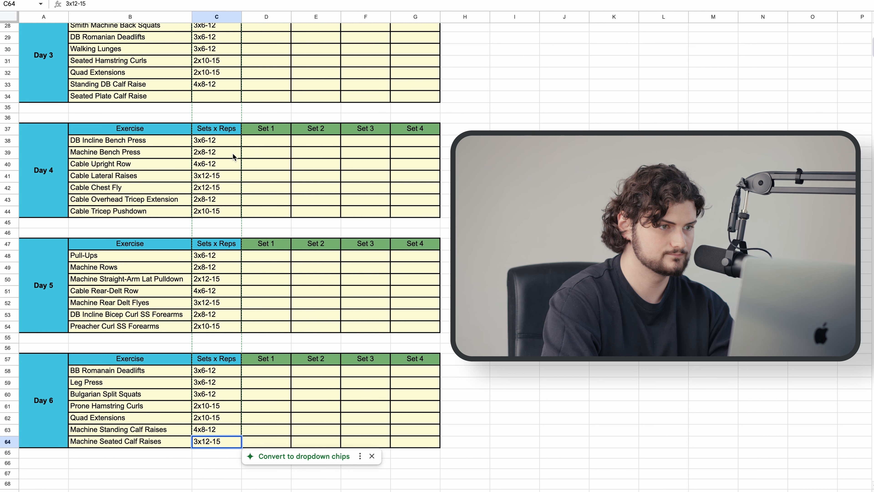
pyautogui.click(220, 99)
pyautogui.write('3x1')
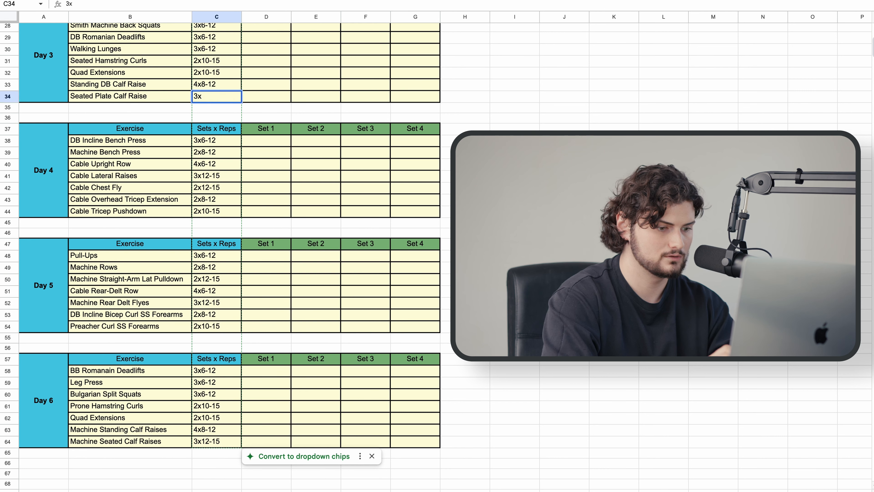
pyautogui.write('2-15')
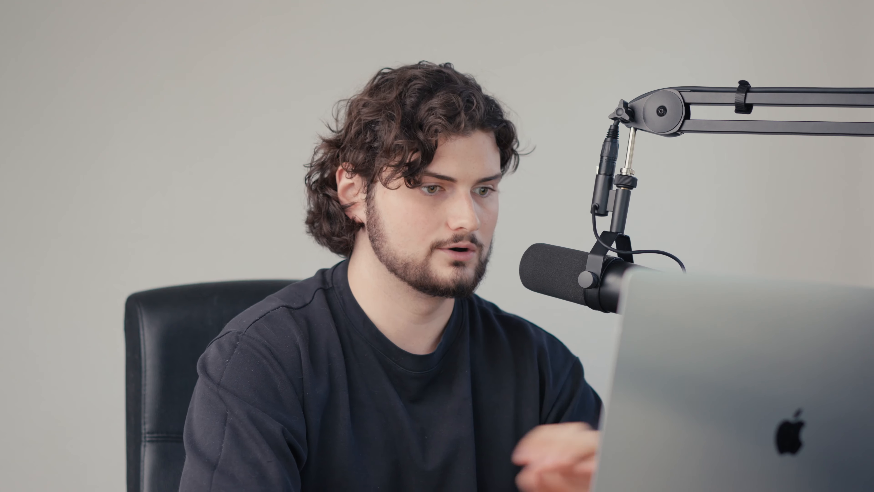